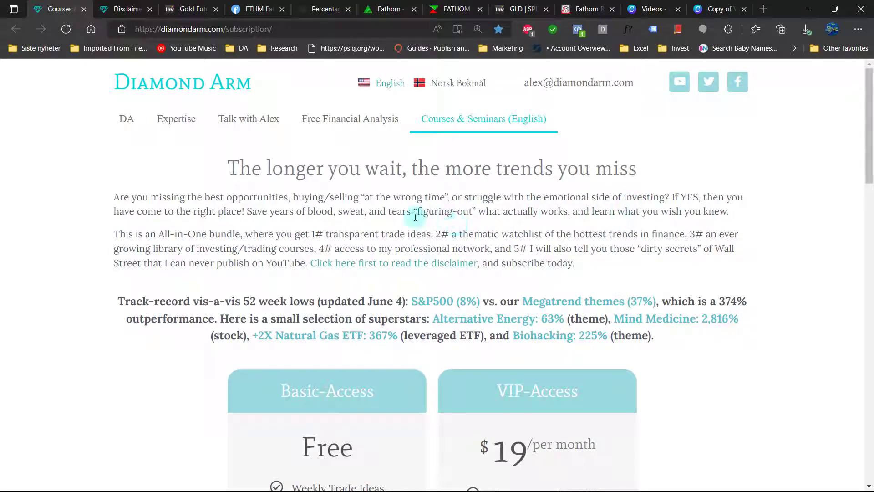
View the Diamond Arm disclaimer page, then bring the Excel Watchlist workbook forward
{"action": "key", "text": "ctrl+Tab"}
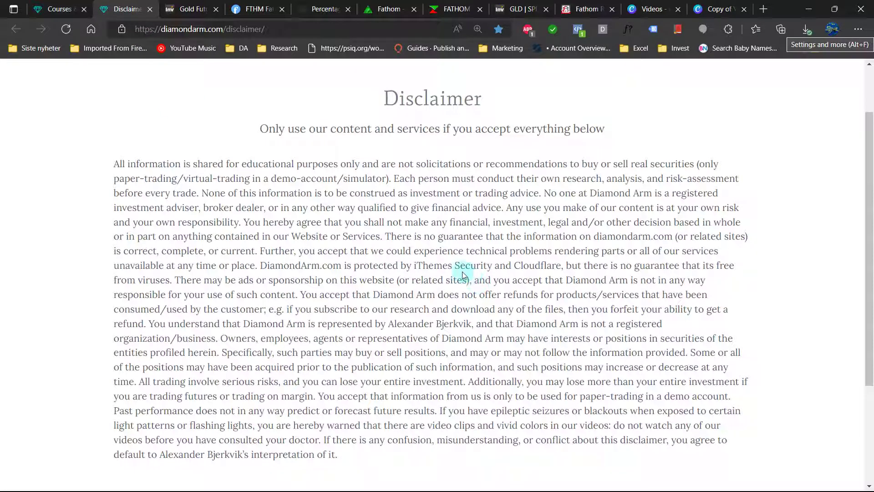
{"action": "key", "text": "alt+Tab"}
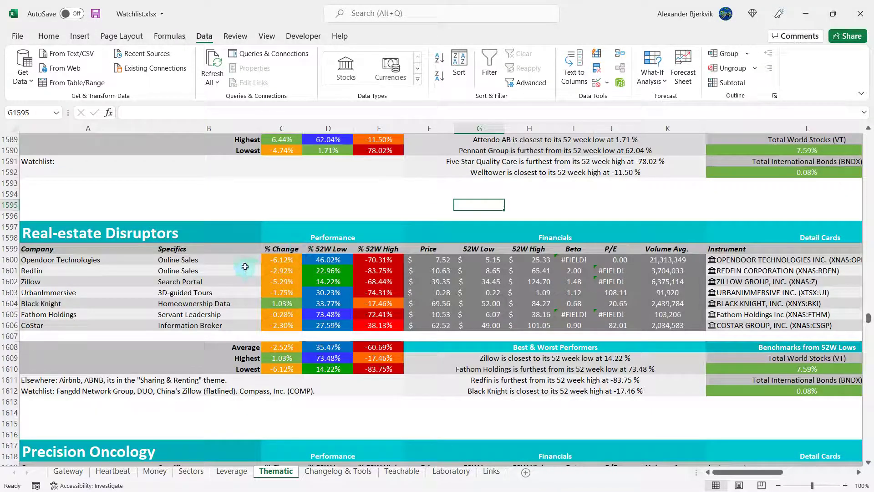
Review the Real-estate Disruptors table's average % 52W Low and % 52W High formulas
{"action": "left_click", "coordinate": [335, 203]}
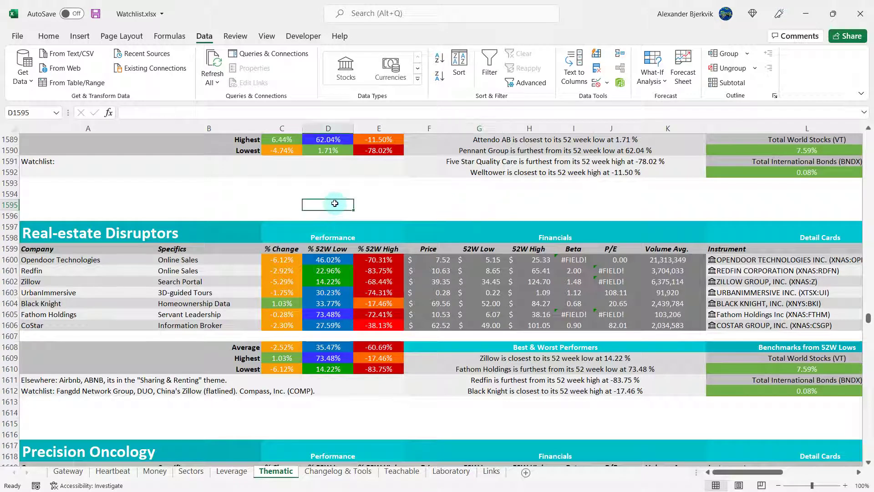
{"action": "left_click", "coordinate": [227, 207]}
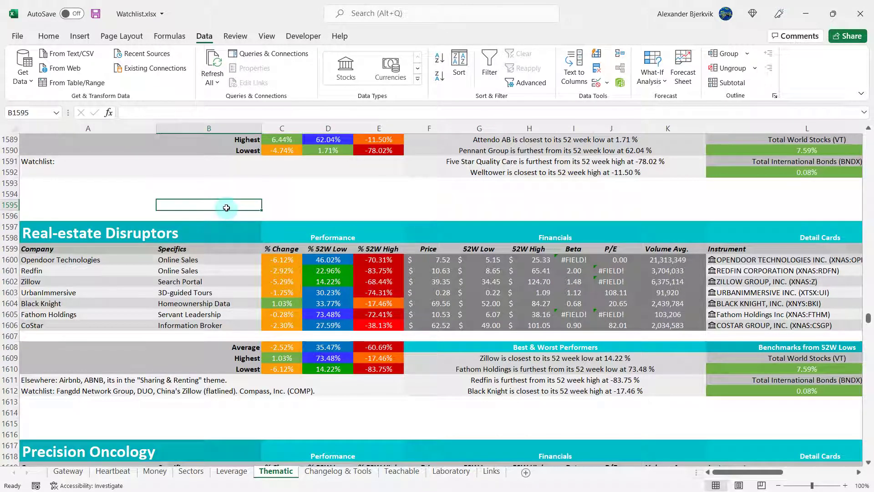
{"action": "left_click", "coordinate": [164, 234]}
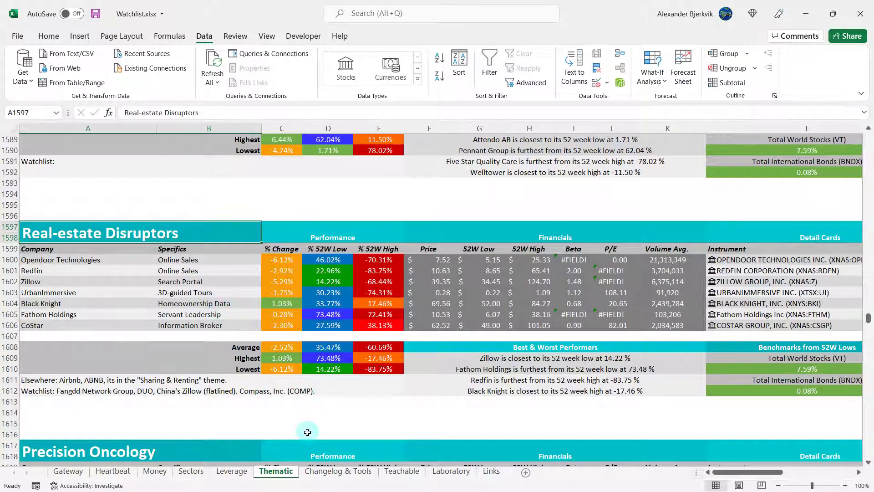
{"action": "left_click", "coordinate": [330, 347]}
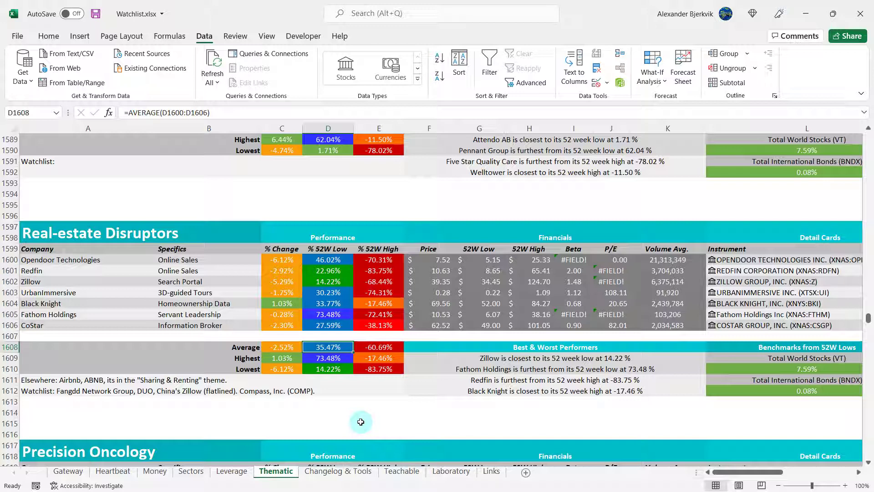
{"action": "left_click", "coordinate": [381, 348]}
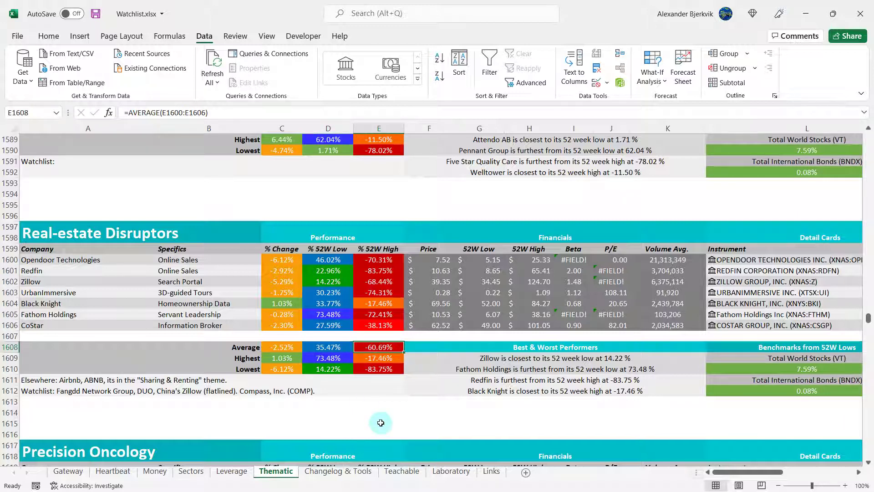
Check Fathom Holdings' row, including Servant Leadership and 73.48% from low, then go to Fathom Realty's site
{"action": "left_click", "coordinate": [105, 314]}
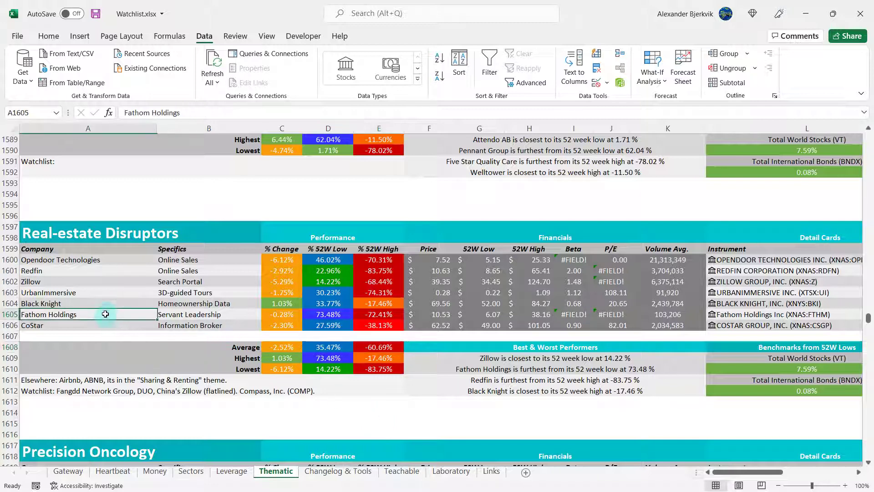
{"action": "left_click", "coordinate": [219, 315]}
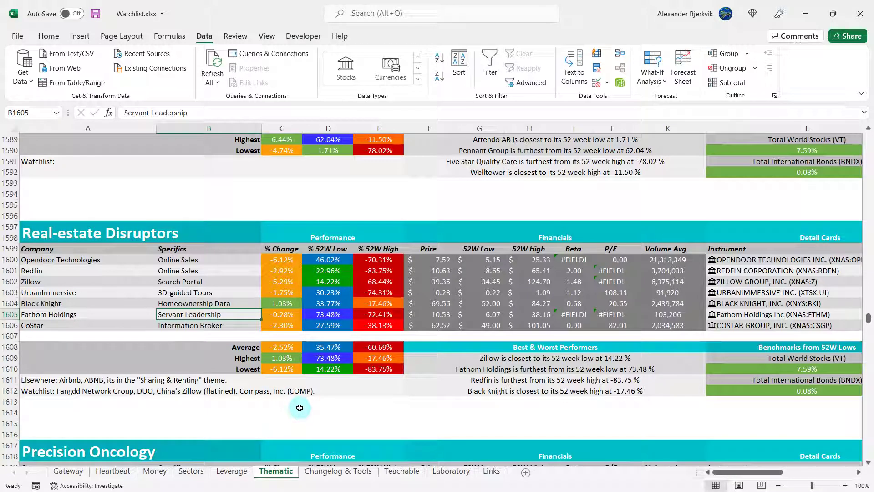
{"action": "left_click", "coordinate": [333, 317]}
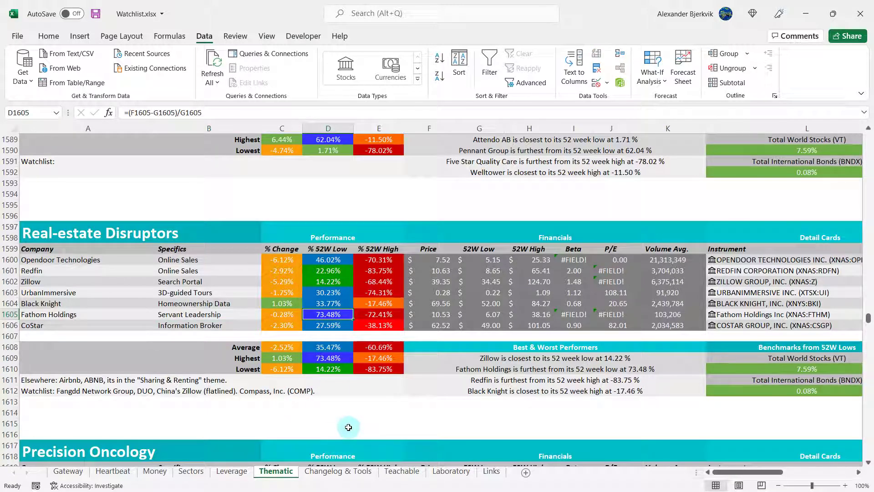
{"action": "left_click", "coordinate": [380, 316]}
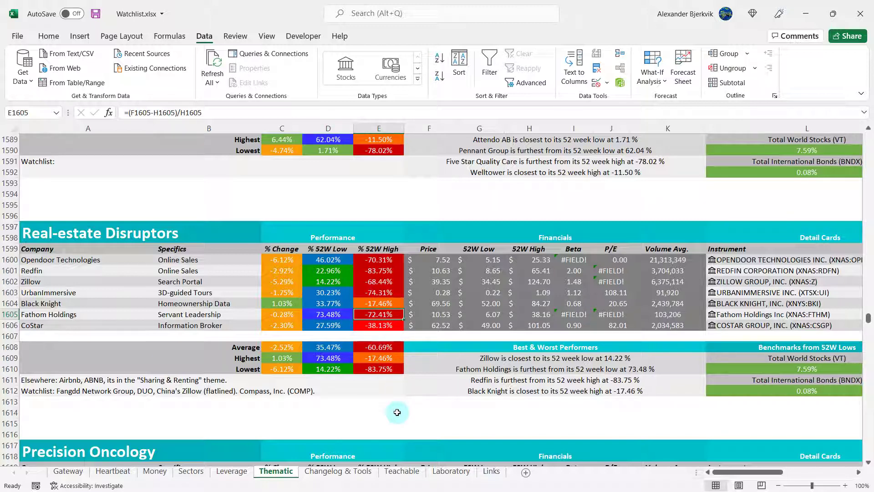
{"action": "left_click", "coordinate": [380, 412]}
{"action": "key", "text": "alt+Tab"}
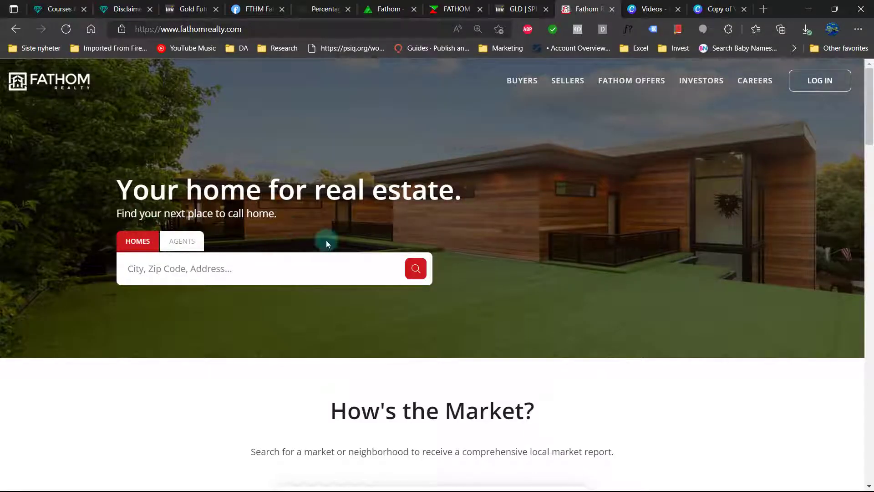
{"action": "scroll", "coordinate": [308, 181], "scroll_direction": "down", "scroll_amount": 2}
{"action": "scroll", "coordinate": [301, 194], "scroll_direction": "up", "scroll_amount": 2}
{"action": "scroll", "coordinate": [367, 272], "scroll_direction": "down", "scroll_amount": 6}
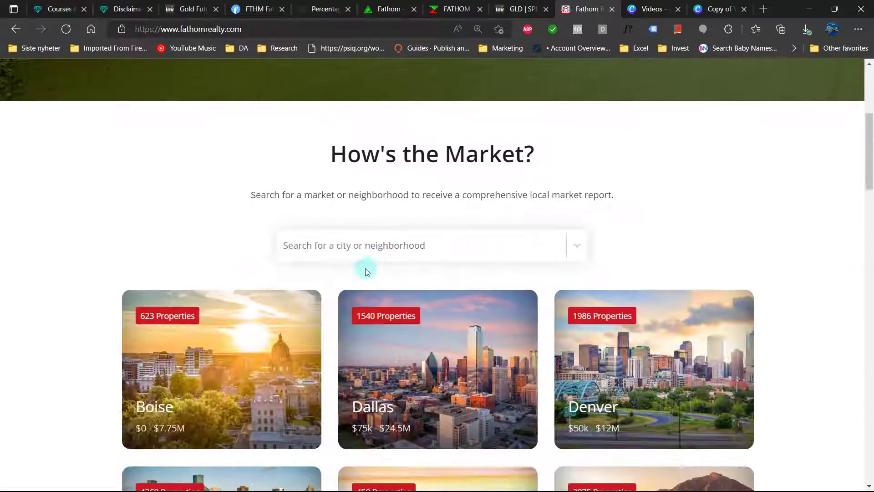
{"action": "scroll", "coordinate": [328, 272], "scroll_direction": "down", "scroll_amount": 10}
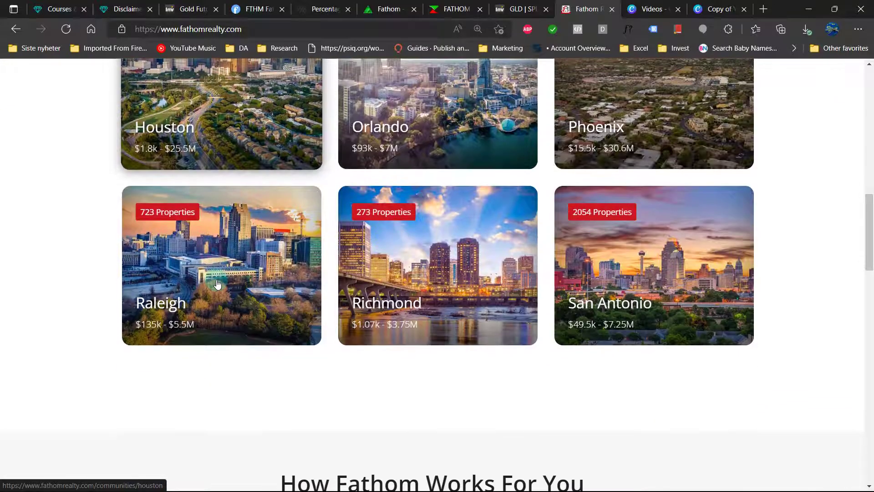
{"action": "scroll", "coordinate": [217, 282], "scroll_direction": "down", "scroll_amount": 6}
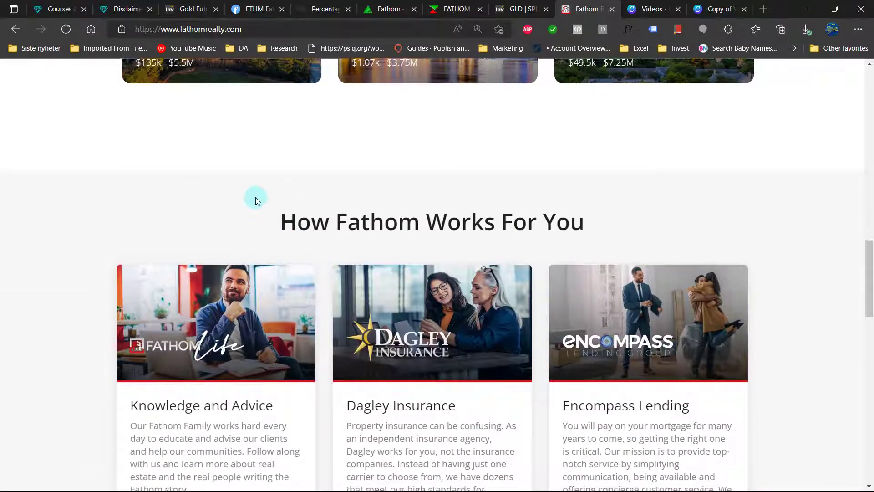
{"action": "scroll", "coordinate": [250, 234], "scroll_direction": "down", "scroll_amount": 17}
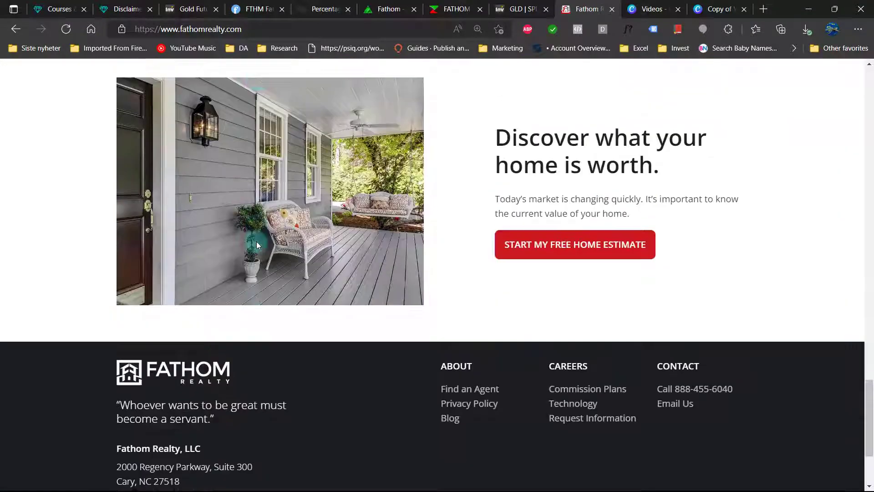
{"action": "scroll", "coordinate": [257, 245], "scroll_direction": "up", "scroll_amount": 6}
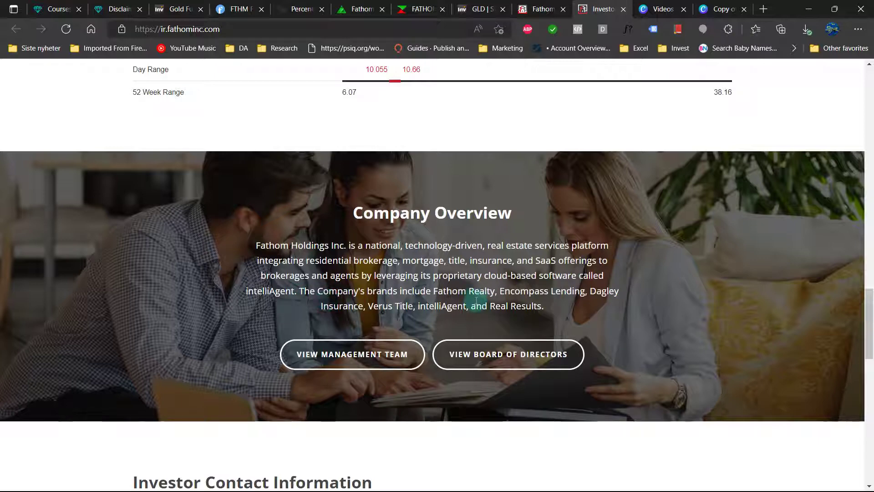
Highlight the Company Overview's first sentence, then return to the Investing.com FTHM chart
{"action": "left_click_drag", "start_coordinate": [296, 291], "coordinate": [256, 250]}
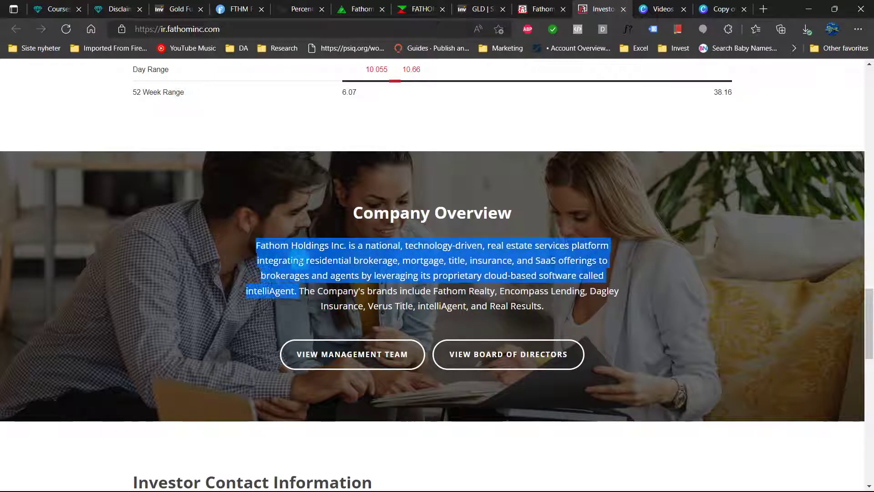
{"action": "left_click", "coordinate": [179, 10]}
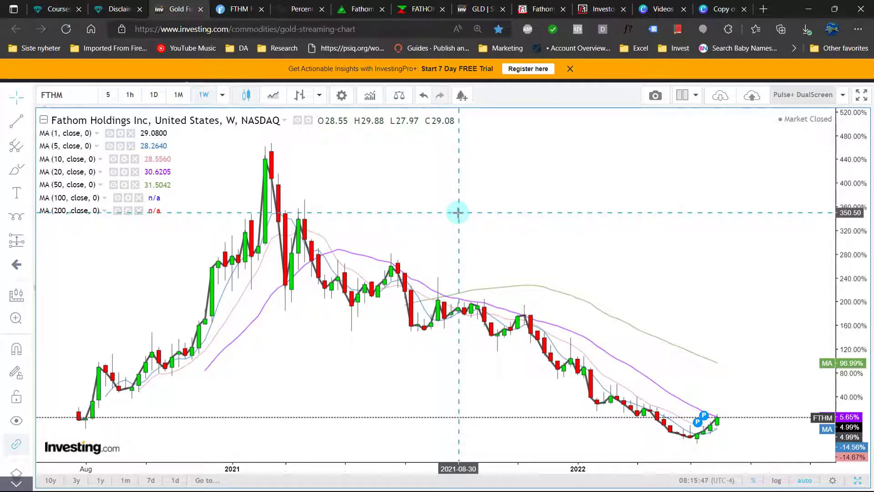
Show the browser full screen and zoom the weekly FTHM chart to start from 2021
{"action": "key", "text": "F11"}
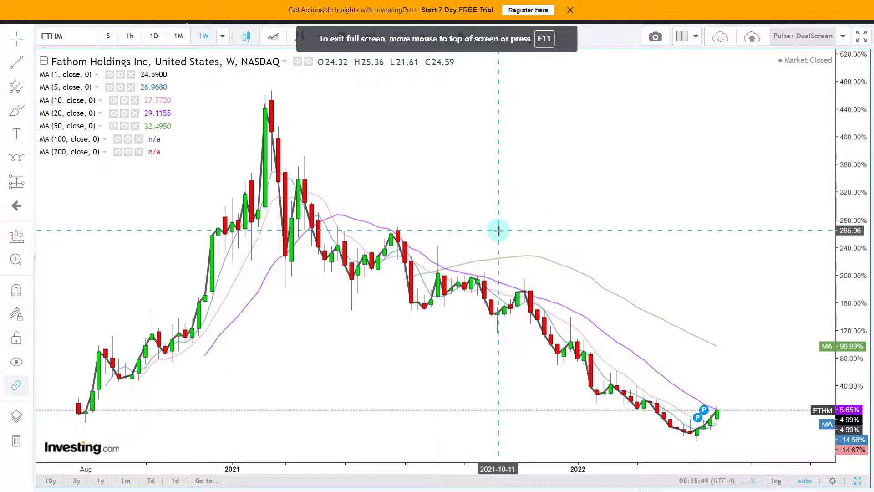
{"action": "scroll", "coordinate": [503, 228], "scroll_direction": "down", "scroll_amount": 3}
{"action": "scroll", "coordinate": [556, 227], "scroll_direction": "up", "scroll_amount": 2}
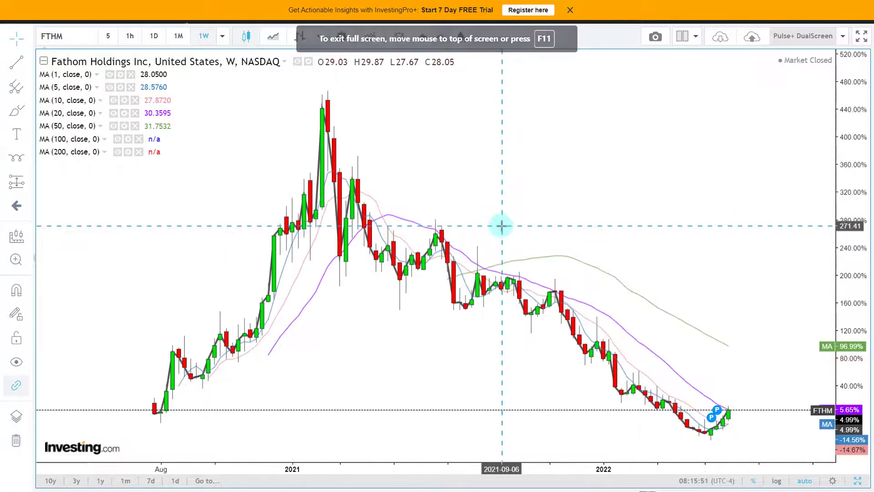
{"action": "scroll", "coordinate": [571, 235], "scroll_direction": "up", "scroll_amount": 1}
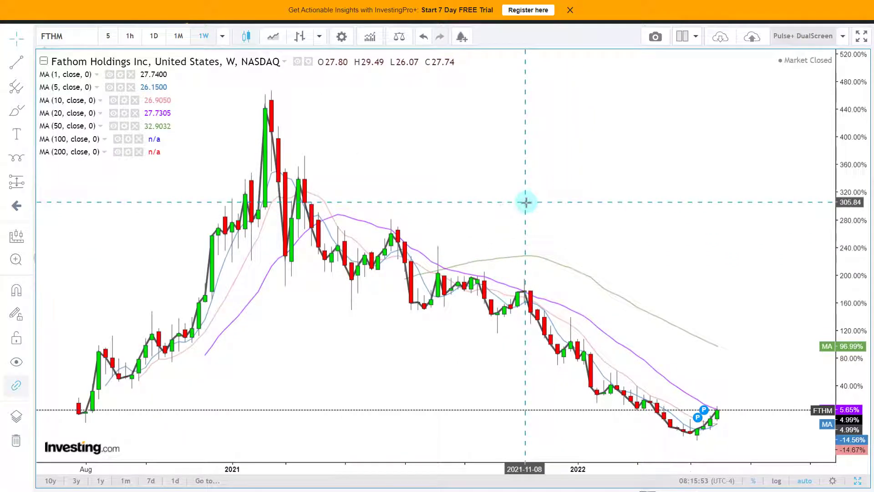
{"action": "scroll", "coordinate": [526, 202], "scroll_direction": "up", "scroll_amount": 1}
Draw arrows at the peaks rejected by the moving averages and the latest candle, then clear them
{"action": "left_click", "coordinate": [553, 166]}
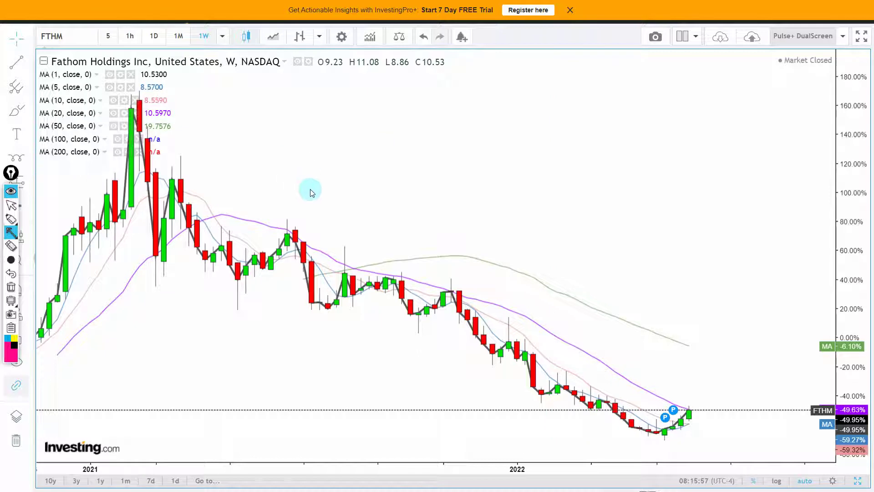
{"action": "left_click_drag", "start_coordinate": [324, 179], "coordinate": [292, 226]}
{"action": "left_click_drag", "start_coordinate": [354, 184], "coordinate": [354, 267]}
{"action": "left_click_drag", "start_coordinate": [421, 192], "coordinate": [385, 275]}
{"action": "left_click_drag", "start_coordinate": [497, 207], "coordinate": [448, 290]}
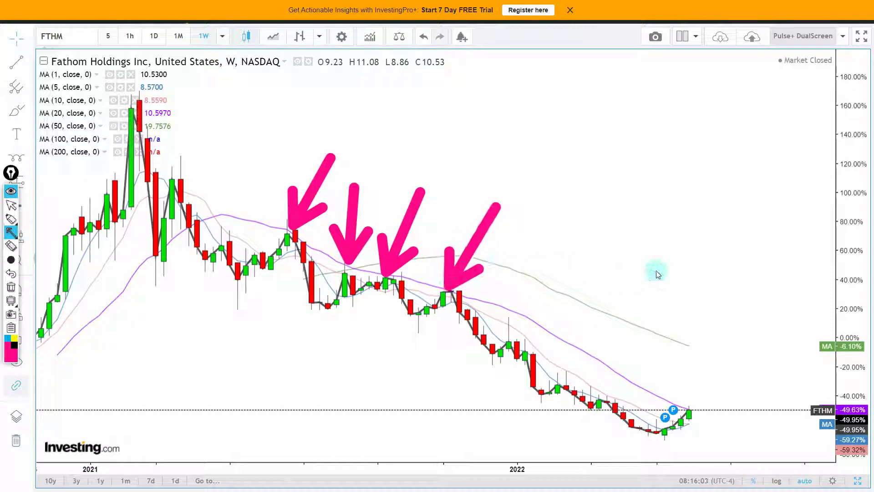
{"action": "left_click_drag", "start_coordinate": [709, 266], "coordinate": [695, 406]}
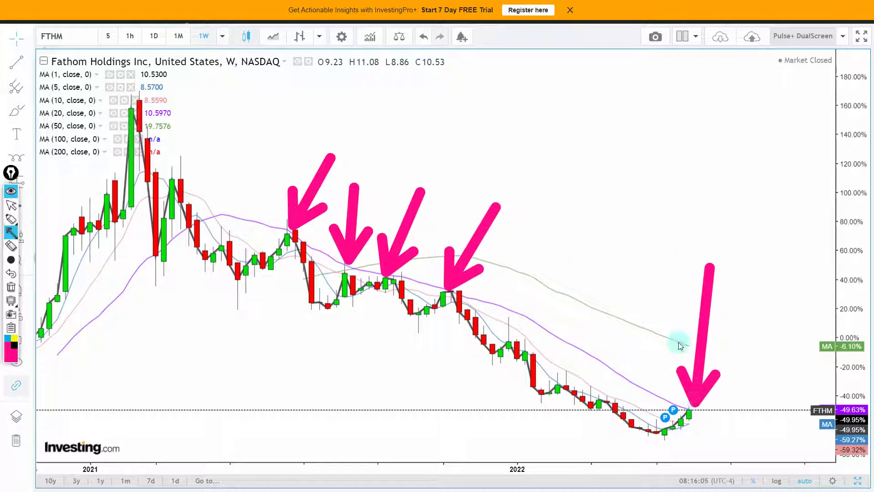
{"action": "key", "text": "Escape"}
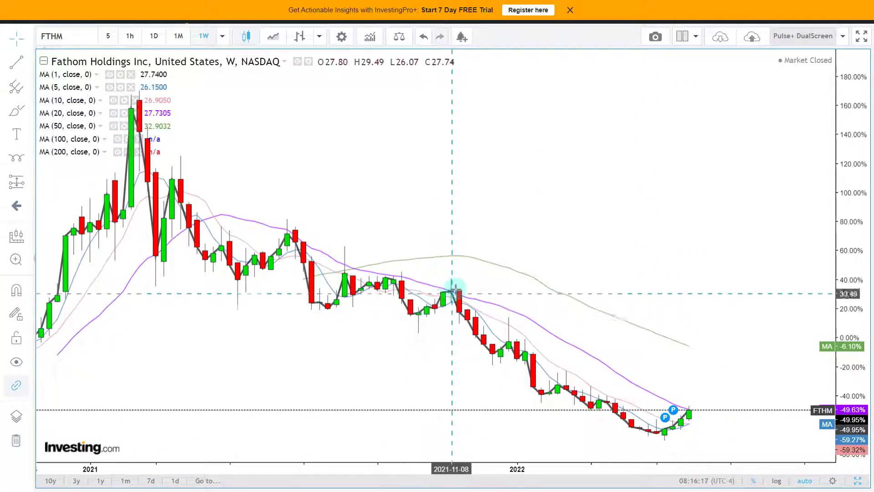
Switch the FTHM chart to daily candles and pan back to April 2021
{"action": "scroll", "coordinate": [430, 303], "scroll_direction": "down", "scroll_amount": 2}
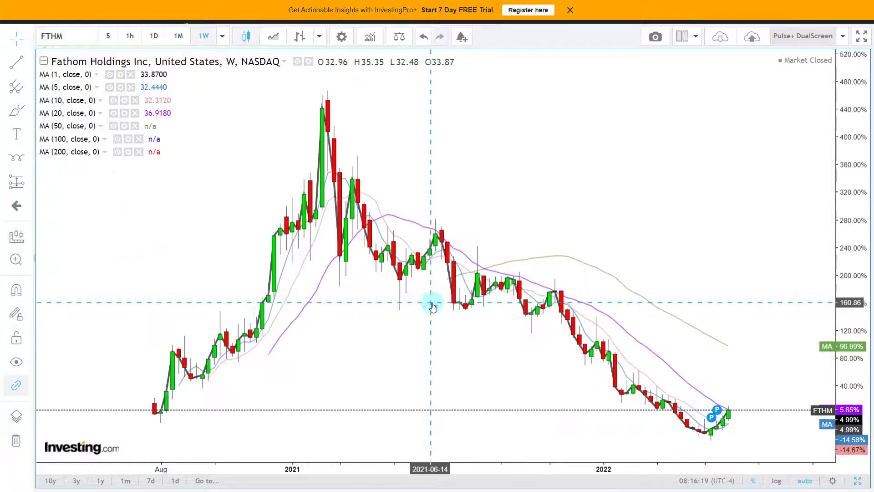
{"action": "scroll", "coordinate": [346, 245], "scroll_direction": "up", "scroll_amount": 2}
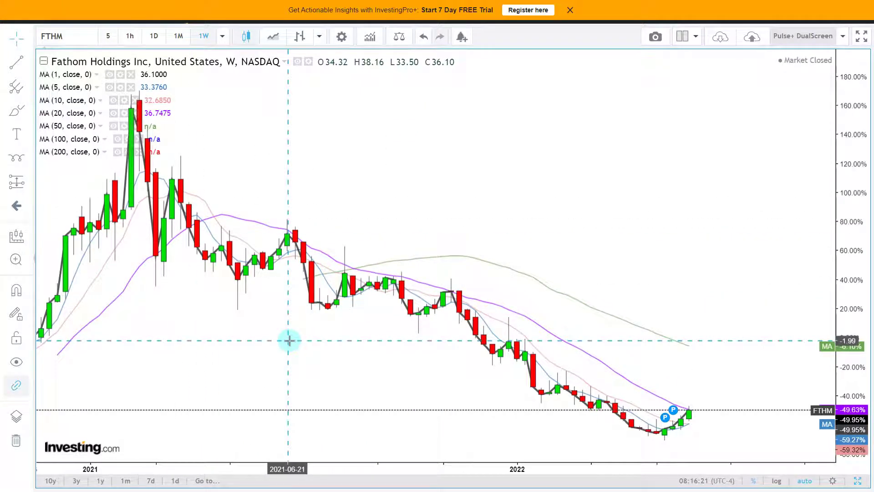
{"action": "scroll", "coordinate": [289, 341], "scroll_direction": "up", "scroll_amount": 1}
{"action": "left_click", "coordinate": [154, 36]}
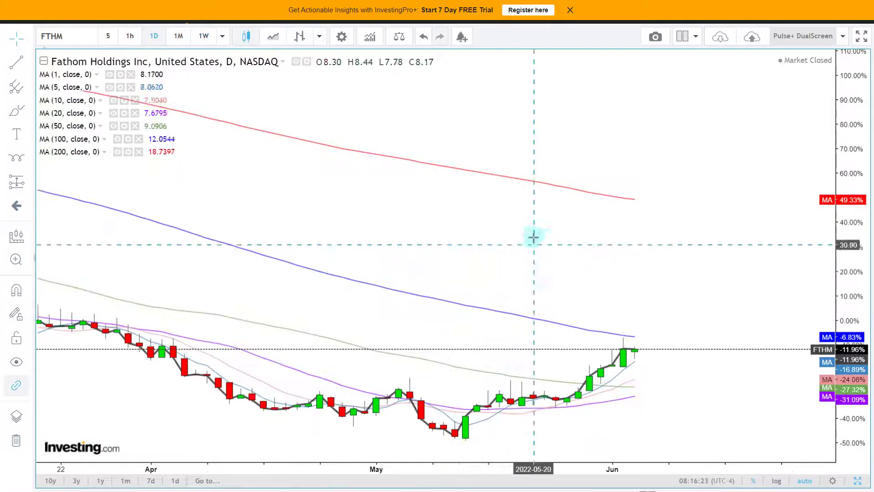
{"action": "scroll", "coordinate": [534, 236], "scroll_direction": "down", "scroll_amount": 4}
{"action": "scroll", "coordinate": [534, 236], "scroll_direction": "up", "scroll_amount": 2}
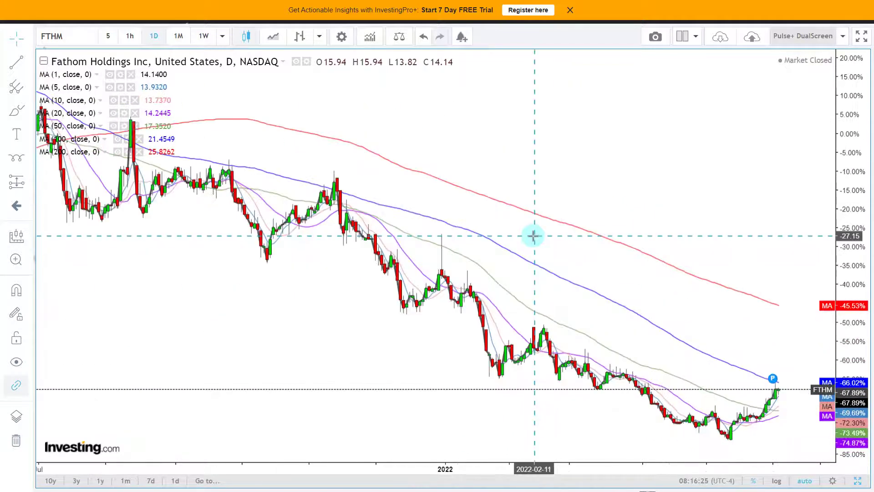
{"action": "scroll", "coordinate": [534, 236], "scroll_direction": "down", "scroll_amount": 2}
{"action": "left_click_drag", "start_coordinate": [625, 189], "coordinate": [591, 191]}
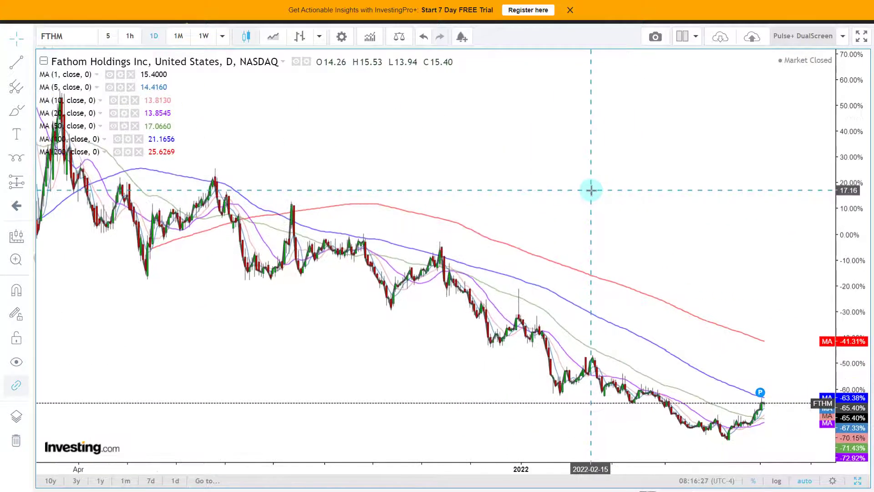
Annotate each declining daily peak and the latest candle with arrows, then clear the annotations
{"action": "key", "text": "ctrl+shift+p"}
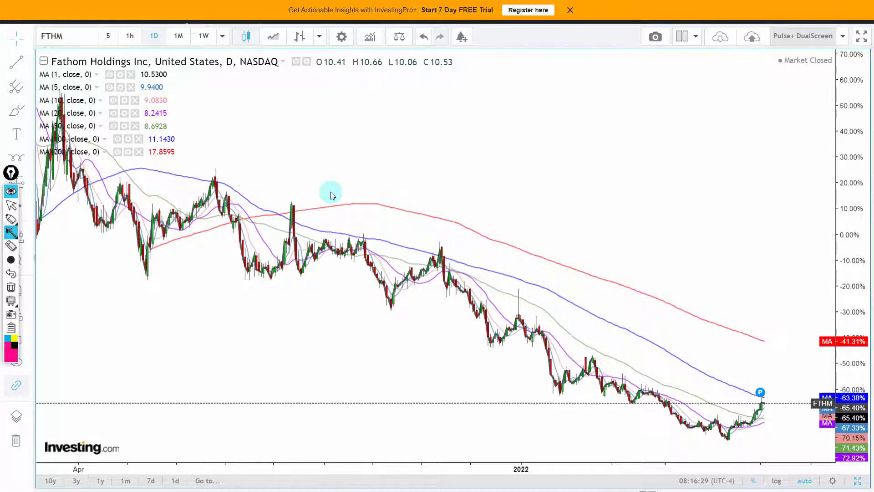
{"action": "left_click_drag", "start_coordinate": [289, 111], "coordinate": [218, 178]}
{"action": "mouse_move", "coordinate": [332, 177]}
{"action": "left_mouse_down"}
{"action": "mouse_move", "coordinate": [296, 221]}
{"action": "mouse_move", "coordinate": [293, 230]}
{"action": "mouse_move", "coordinate": [308, 205]}
{"action": "mouse_move", "coordinate": [308, 253]}
{"action": "mouse_move", "coordinate": [298, 203]}
{"action": "left_mouse_up"}
{"action": "left_click_drag", "start_coordinate": [376, 177], "coordinate": [352, 235]}
{"action": "left_click_drag", "start_coordinate": [400, 191], "coordinate": [365, 239]}
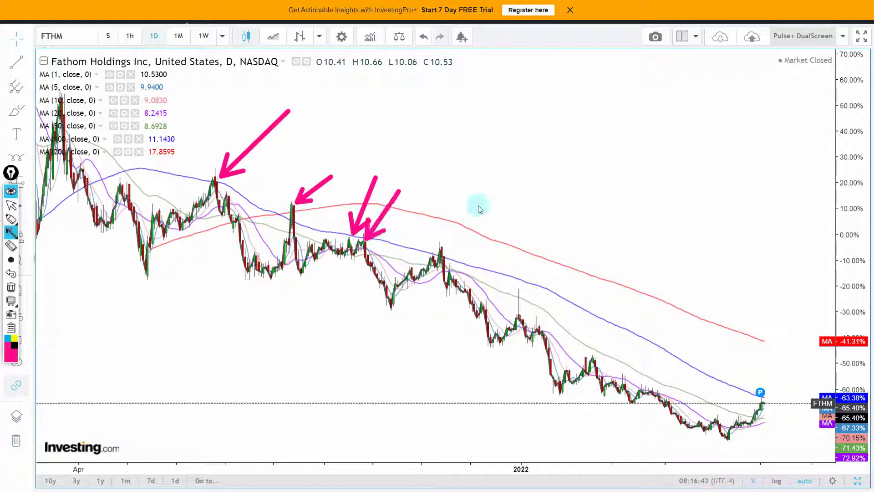
{"action": "left_click_drag", "start_coordinate": [431, 200], "coordinate": [432, 248]}
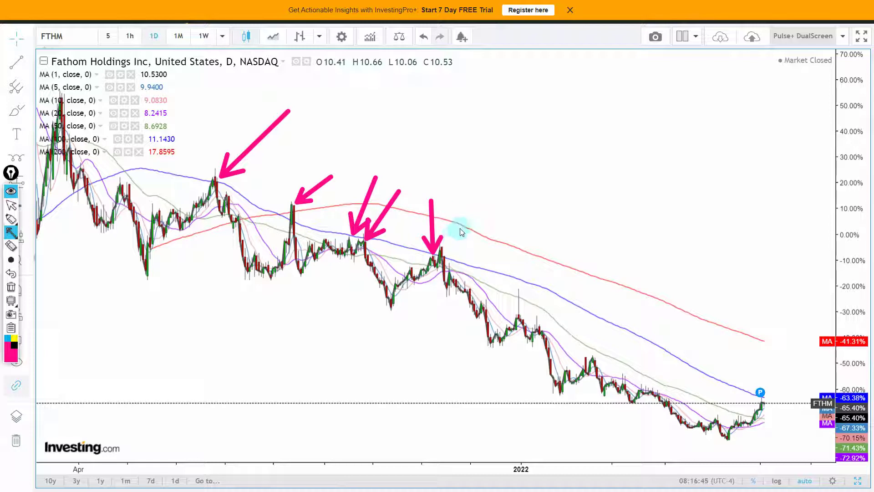
{"action": "mouse_move", "coordinate": [471, 214]}
{"action": "left_mouse_down"}
{"action": "mouse_move", "coordinate": [445, 255]}
{"action": "mouse_move", "coordinate": [538, 373]}
{"action": "mouse_move", "coordinate": [470, 256]}
{"action": "left_mouse_up"}
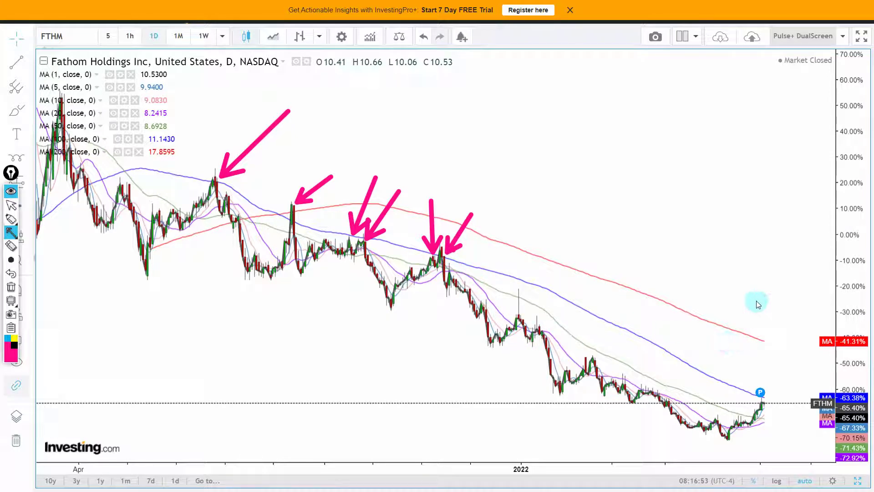
{"action": "left_click_drag", "start_coordinate": [760, 292], "coordinate": [762, 386]}
{"action": "key", "text": "Escape"}
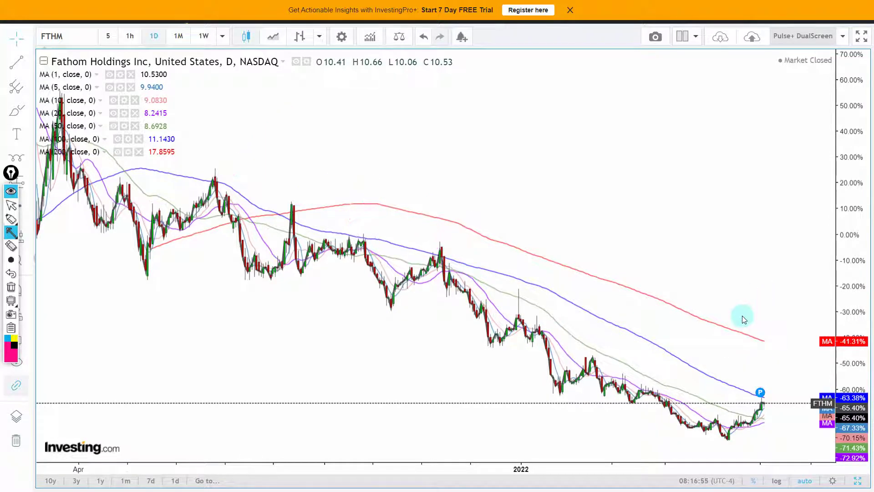
Switch the FTHM chart back to weekly candles, zoomed out to October 2020
{"action": "scroll", "coordinate": [742, 316], "scroll_direction": "up", "scroll_amount": 5}
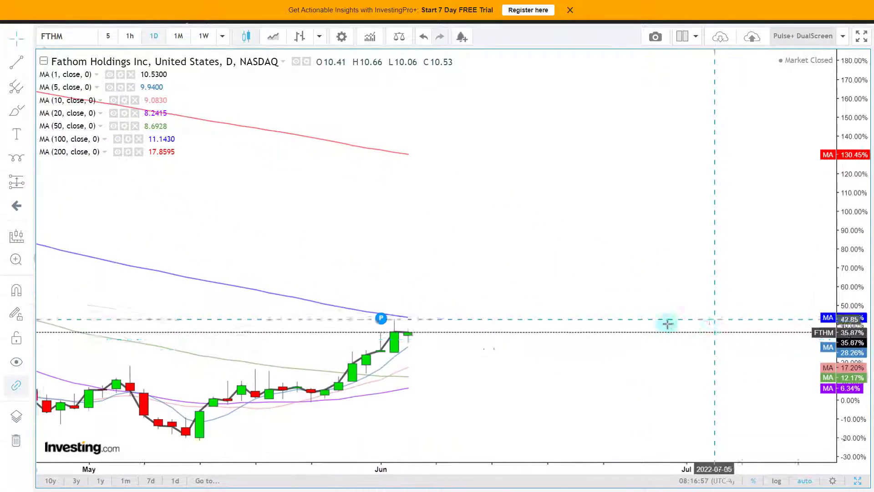
{"action": "left_click_drag", "start_coordinate": [397, 299], "coordinate": [502, 326]}
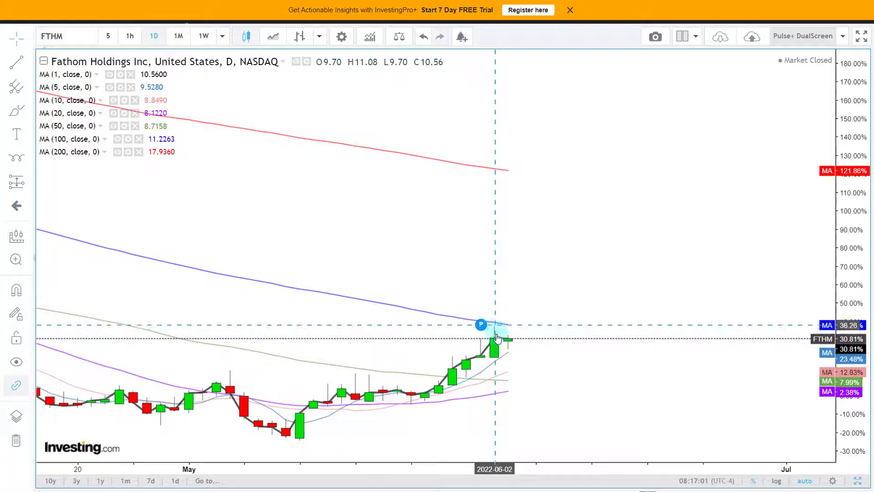
{"action": "scroll", "coordinate": [495, 329], "scroll_direction": "down", "scroll_amount": 3}
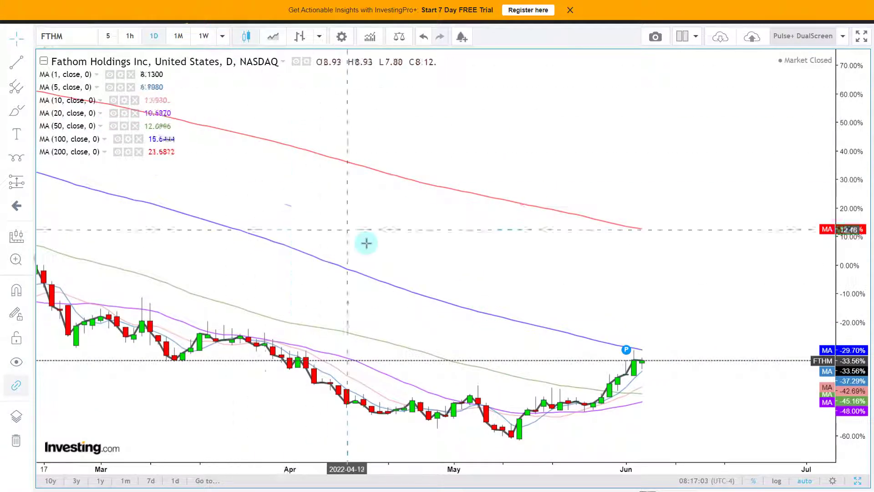
{"action": "scroll", "coordinate": [368, 243], "scroll_direction": "down", "scroll_amount": 2}
{"action": "left_click", "coordinate": [203, 36]}
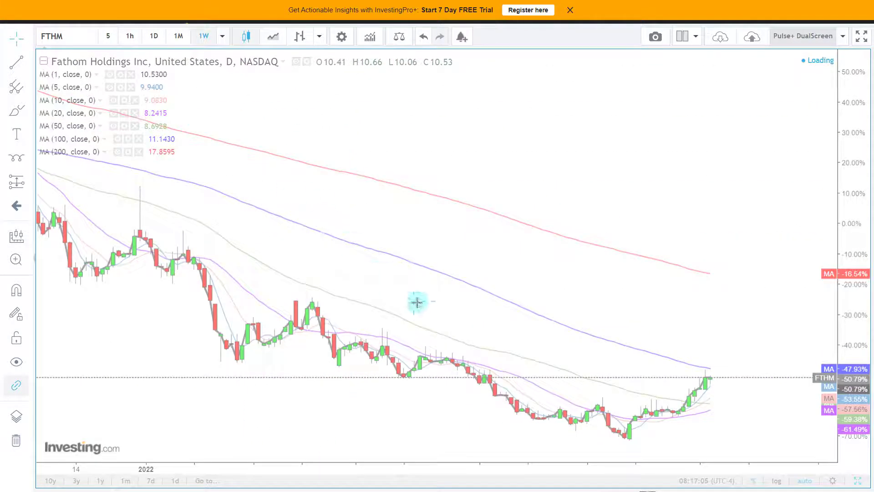
{"action": "scroll", "coordinate": [640, 252], "scroll_direction": "down", "scroll_amount": 2}
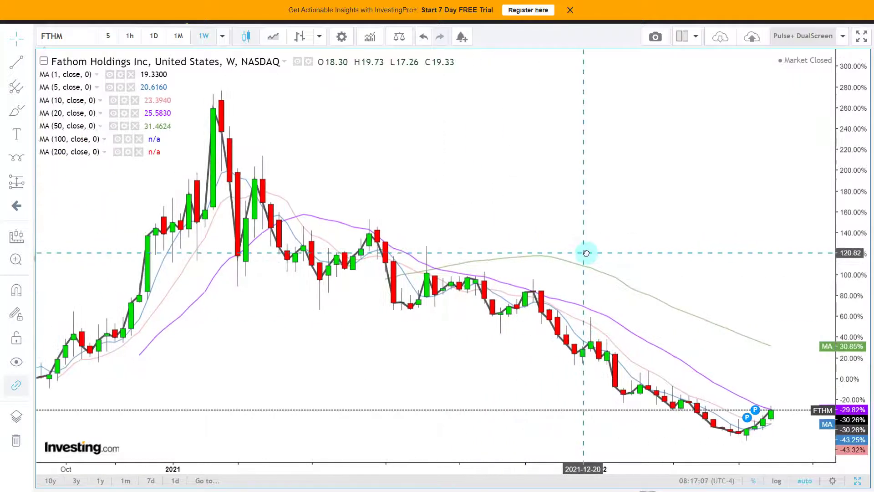
{"action": "scroll", "coordinate": [568, 259], "scroll_direction": "down", "scroll_amount": 1}
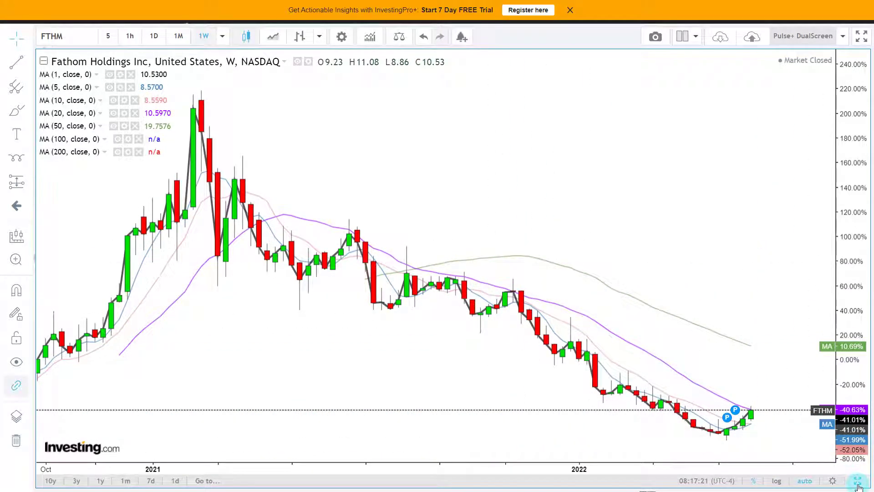
Zoom the dual-screen indicator chart's time axis in and out to review MACD, Accum/Dist, RSI and PPO
{"action": "scroll", "coordinate": [651, 308], "scroll_direction": "up", "scroll_amount": 3}
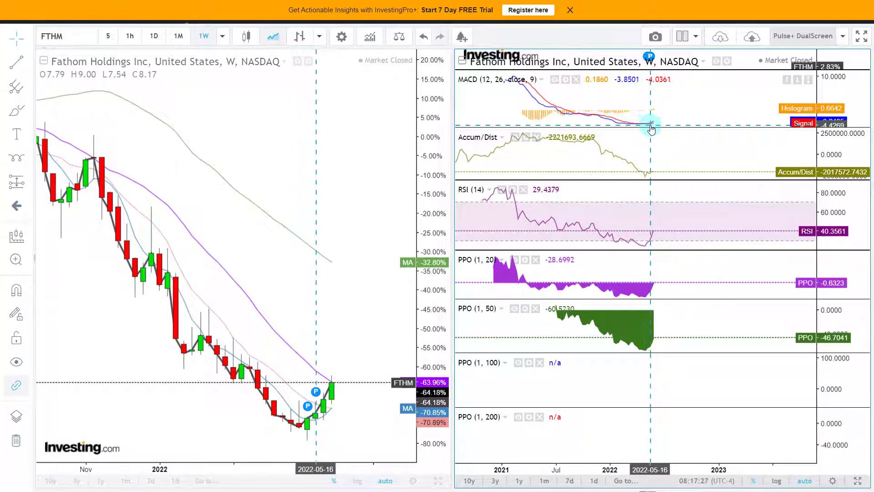
{"action": "scroll", "coordinate": [661, 122], "scroll_direction": "up", "scroll_amount": 2}
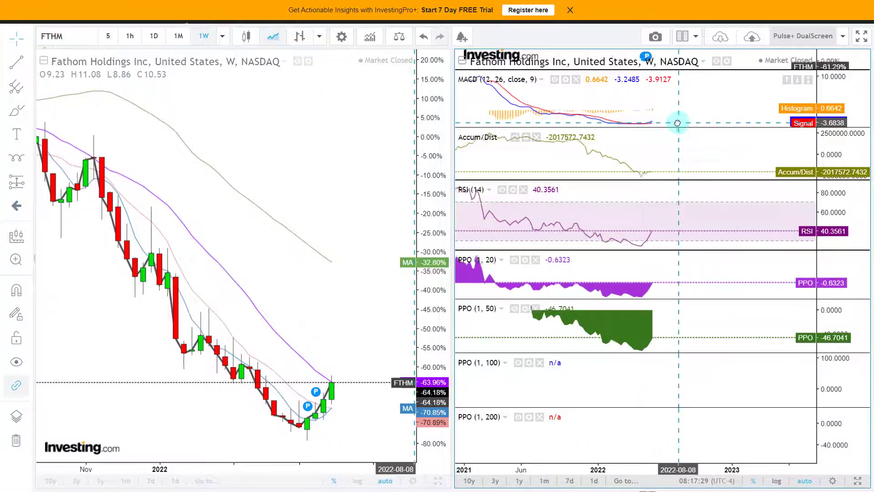
{"action": "scroll", "coordinate": [589, 103], "scroll_direction": "up", "scroll_amount": 3}
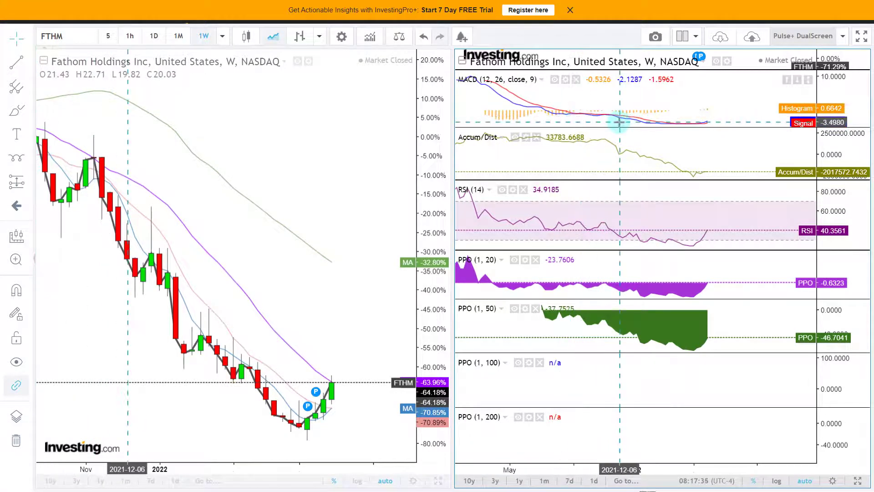
{"action": "scroll", "coordinate": [619, 122], "scroll_direction": "up", "scroll_amount": 2}
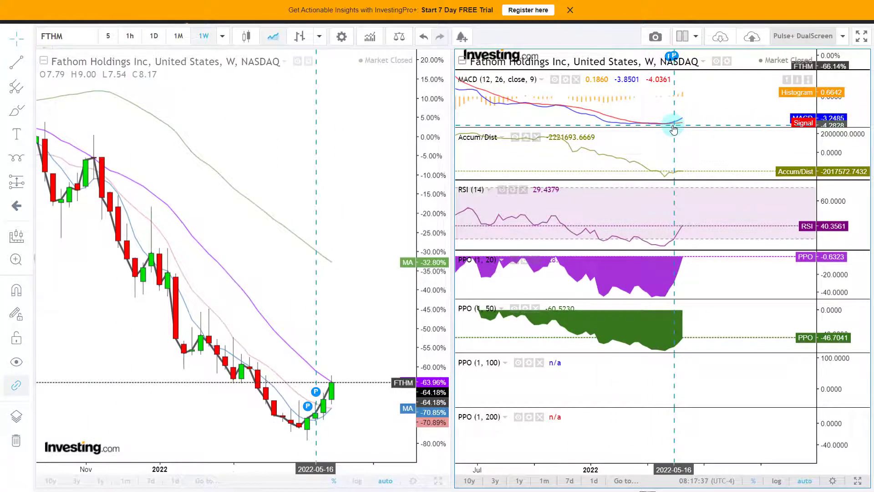
{"action": "scroll", "coordinate": [677, 244], "scroll_direction": "down", "scroll_amount": 3}
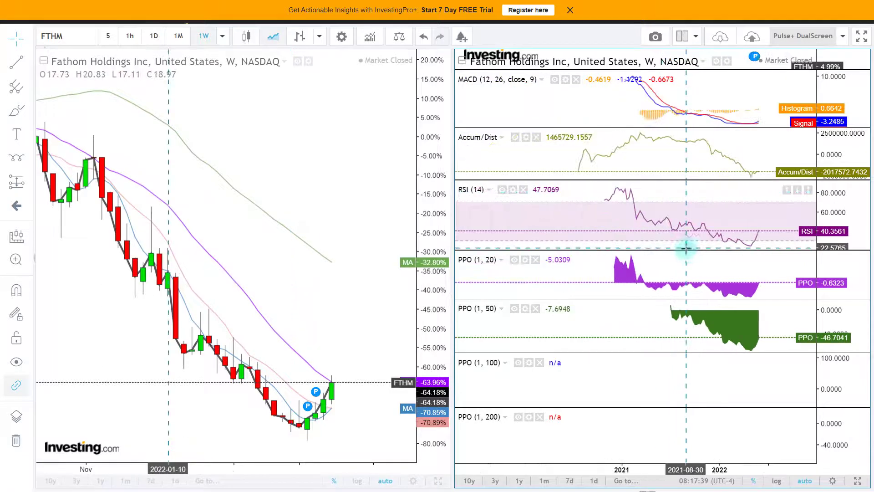
{"action": "scroll", "coordinate": [689, 271], "scroll_direction": "down", "scroll_amount": 2}
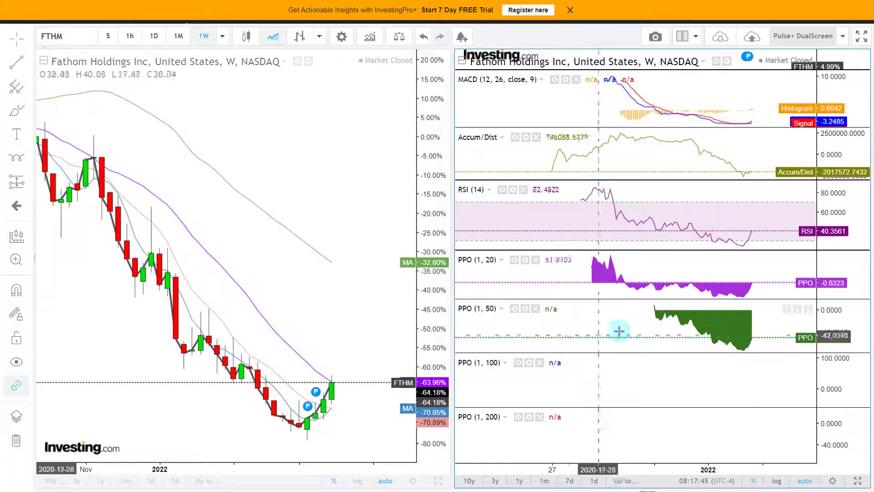
Set both FTHM charts to daily candles and zoom the indicator chart to 2021 through mid-2022
{"action": "left_click", "coordinate": [154, 37]}
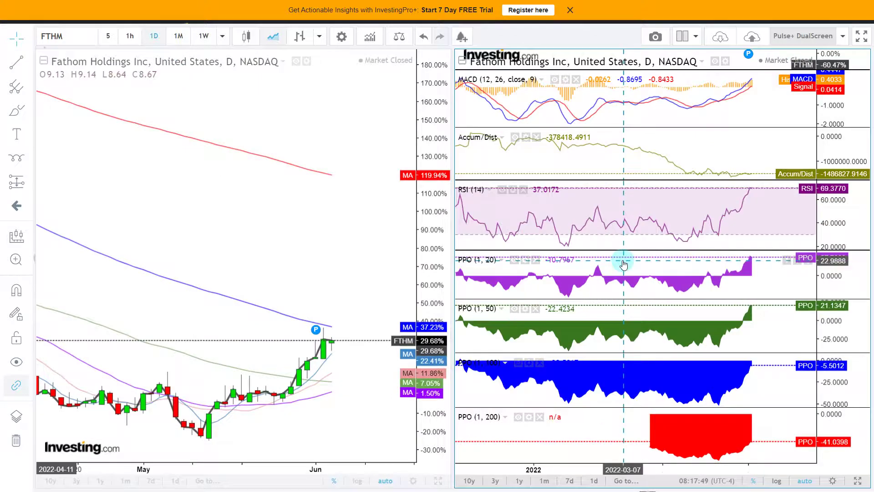
{"action": "scroll", "coordinate": [273, 275], "scroll_direction": "down", "scroll_amount": 5}
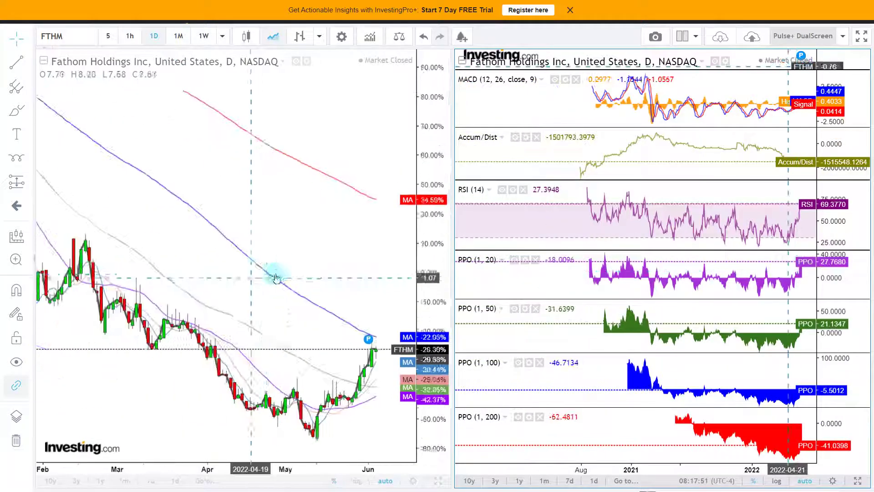
{"action": "scroll", "coordinate": [326, 264], "scroll_direction": "down", "scroll_amount": 2}
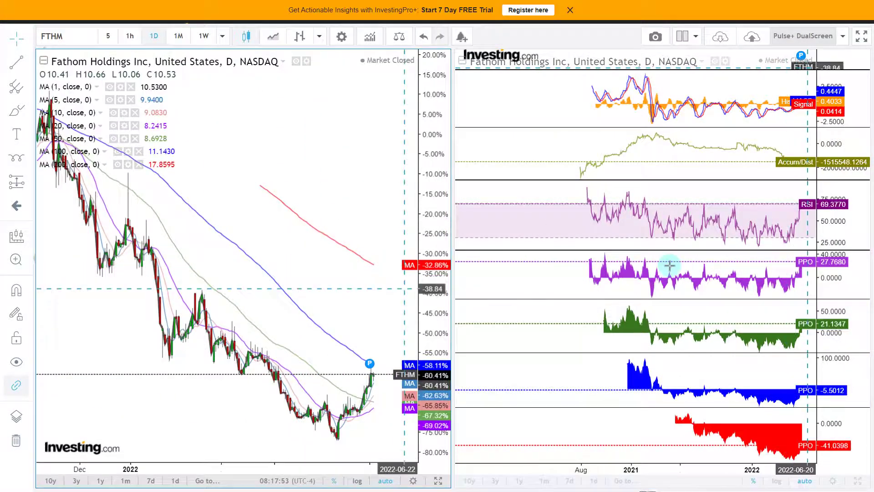
{"action": "scroll", "coordinate": [670, 263], "scroll_direction": "up", "scroll_amount": 3}
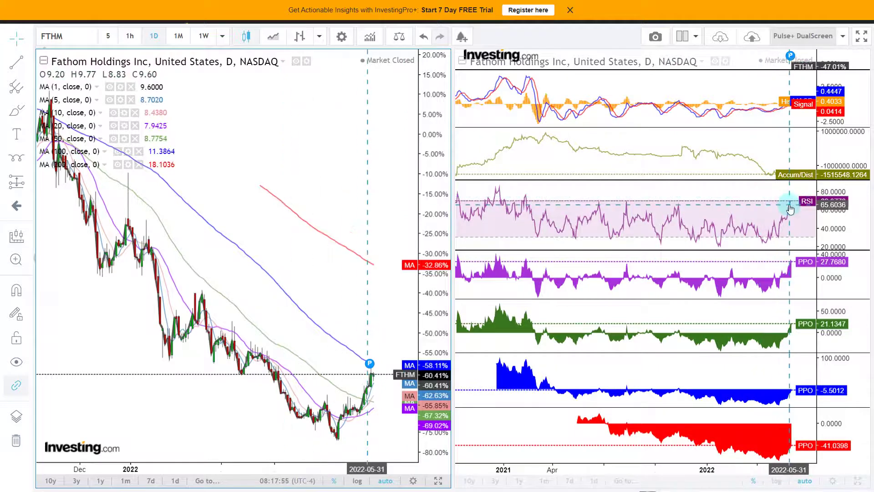
{"action": "left_click", "coordinate": [759, 198]}
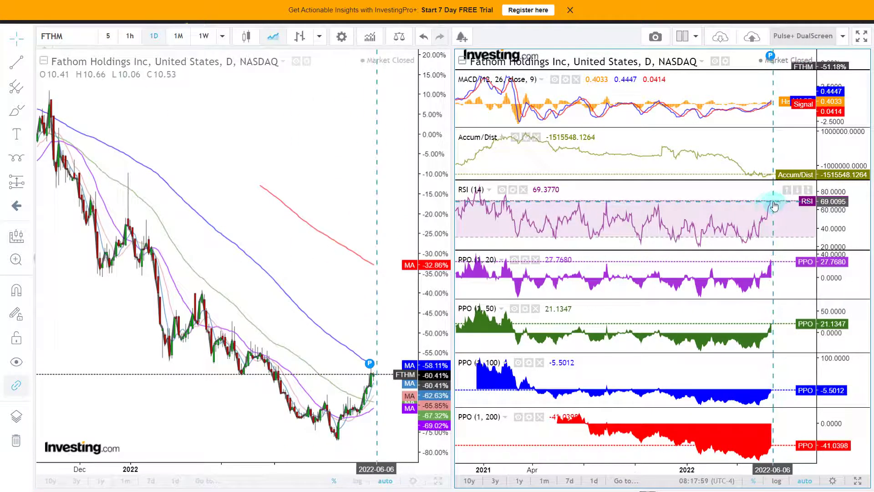
{"action": "scroll", "coordinate": [357, 220], "scroll_direction": "up", "scroll_amount": 2}
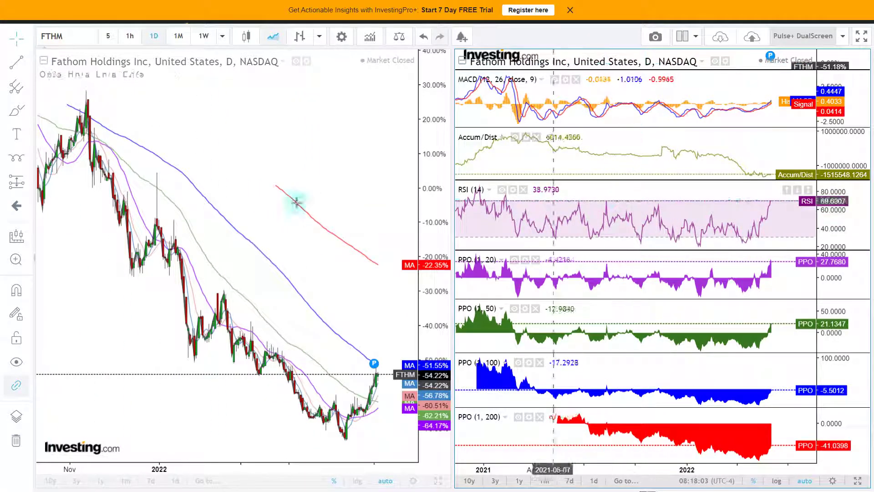
{"action": "scroll", "coordinate": [202, 191], "scroll_direction": "down", "scroll_amount": 2}
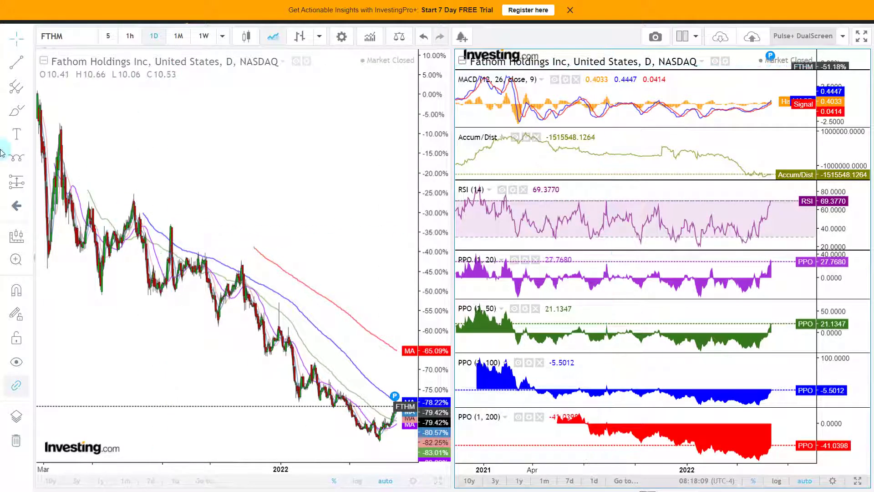
Measure FTHM's drops over a 2021 stretch and from the June peak with the date/price range tool
{"action": "left_click", "coordinate": [27, 181]}
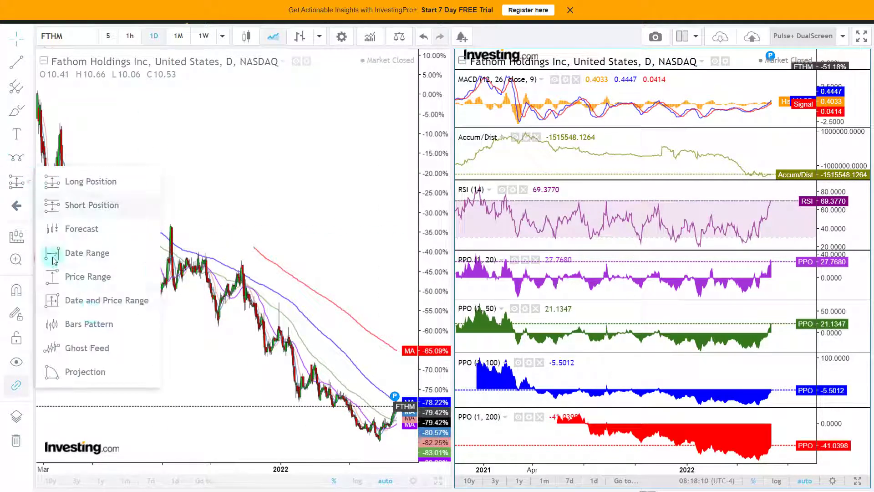
{"action": "left_click", "coordinate": [116, 305]}
{"action": "left_click_drag", "start_coordinate": [170, 228], "coordinate": [177, 291]}
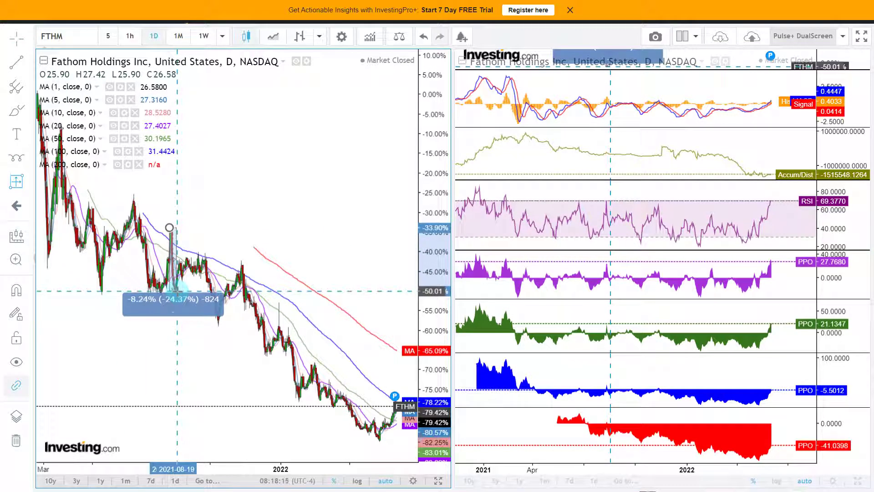
{"action": "left_click", "coordinate": [177, 290]}
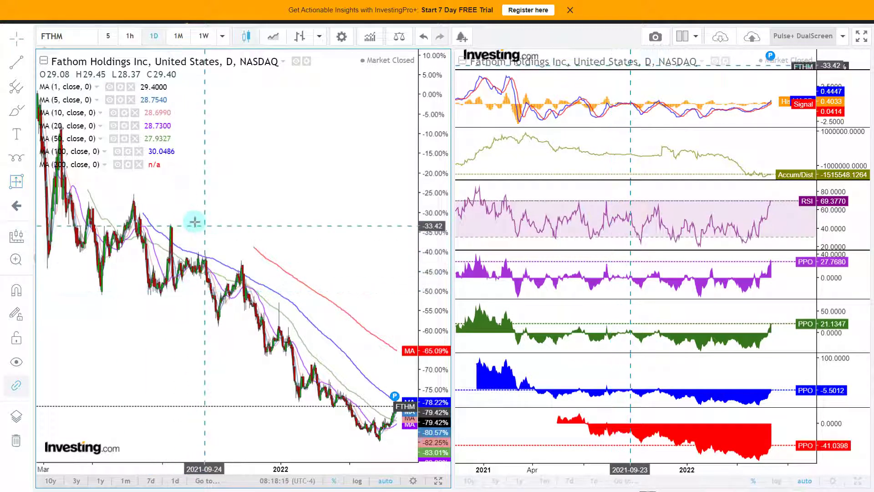
{"action": "left_click", "coordinate": [16, 179]}
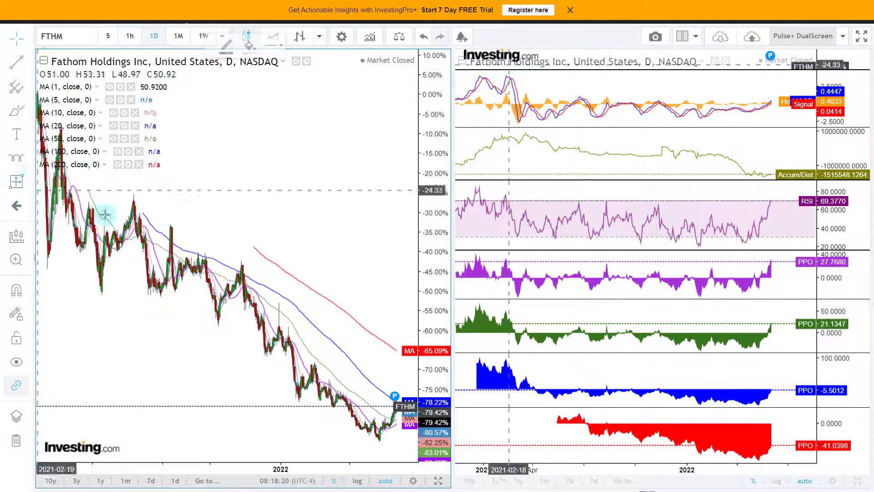
{"action": "left_click", "coordinate": [135, 193]}
{"action": "left_click", "coordinate": [163, 295]}
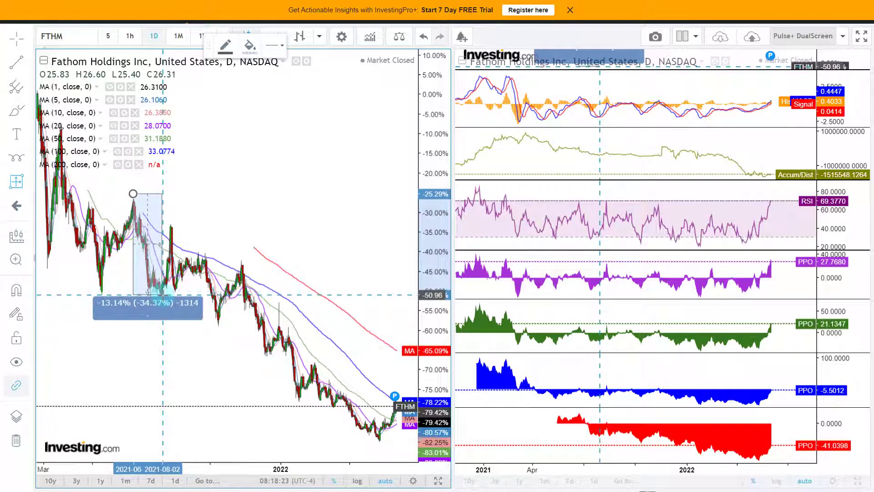
{"action": "left_click", "coordinate": [163, 295]}
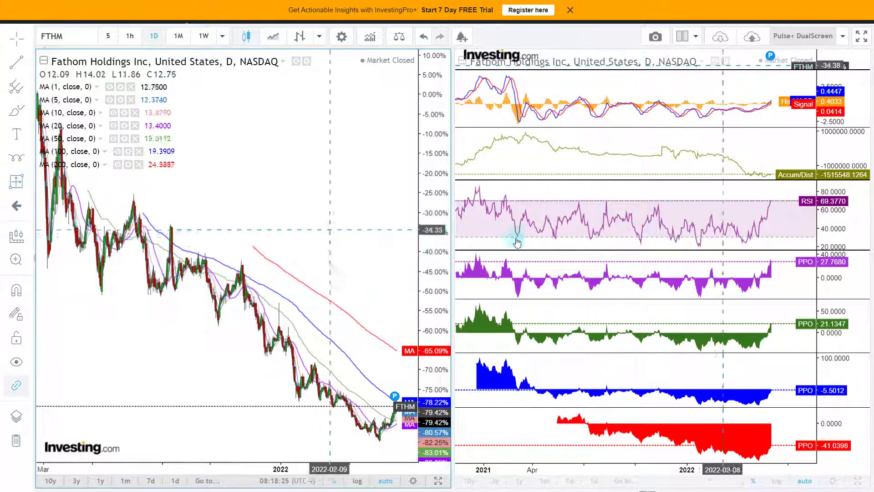
Zoom the right chart to March–August 2022, then check Fathom's line-in-the-sand note in Excel
{"action": "scroll", "coordinate": [605, 235], "scroll_direction": "up", "scroll_amount": 3}
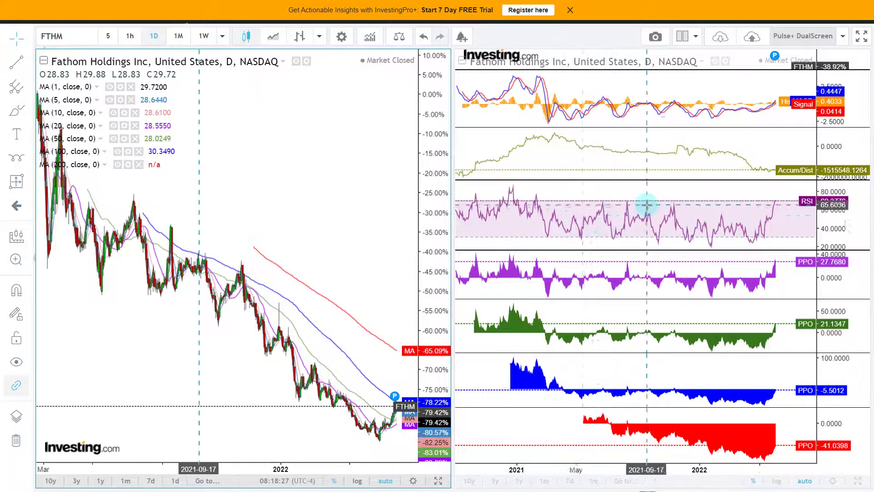
{"action": "scroll", "coordinate": [645, 202], "scroll_direction": "up", "scroll_amount": 3}
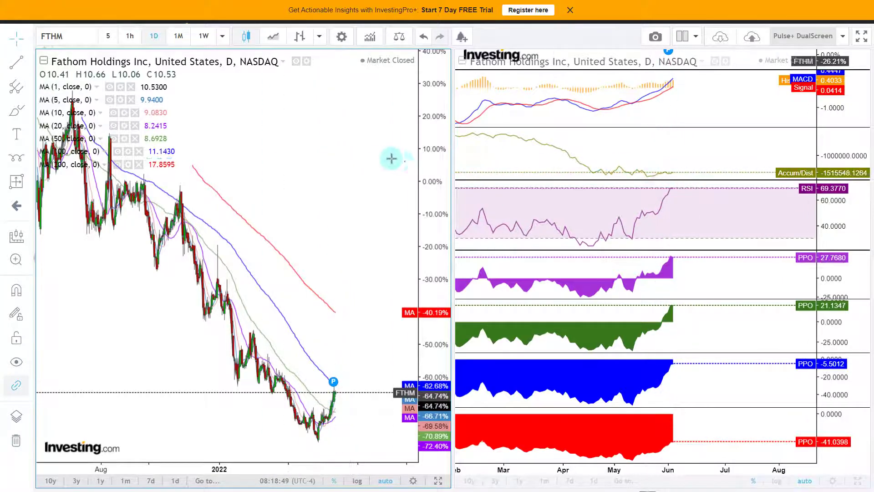
{"action": "key", "text": "alt+Tab"}
{"action": "left_click", "coordinate": [465, 362]}
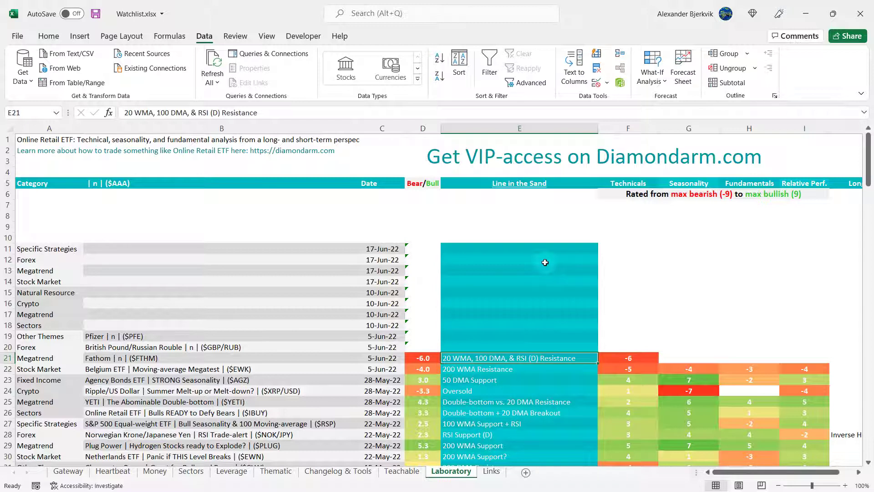
{"action": "left_click", "coordinate": [630, 361]}
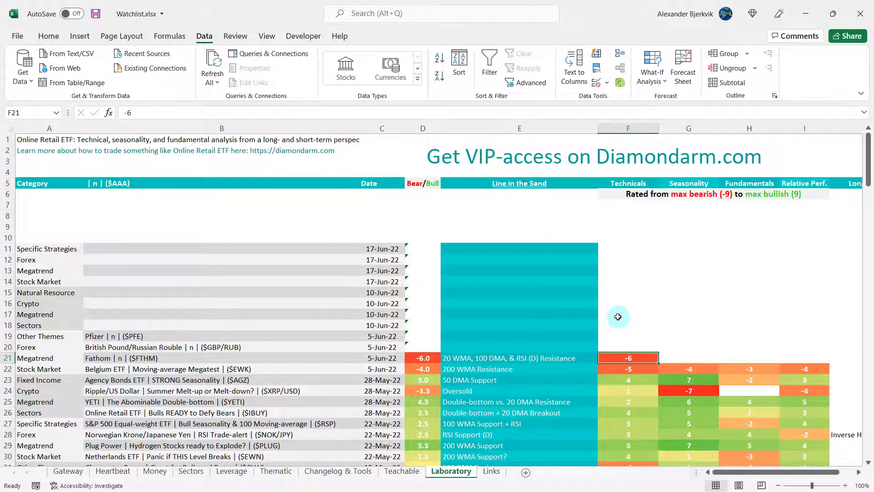
{"action": "left_click", "coordinate": [581, 223]}
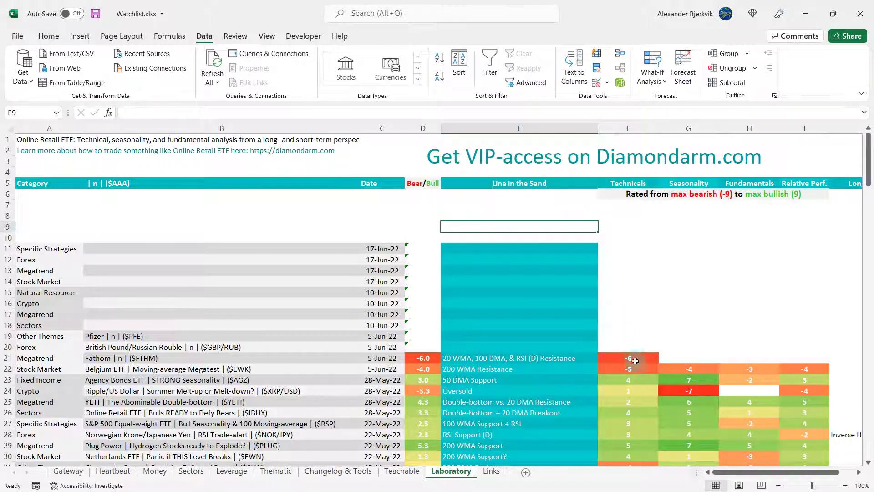
{"action": "left_click", "coordinate": [484, 359]}
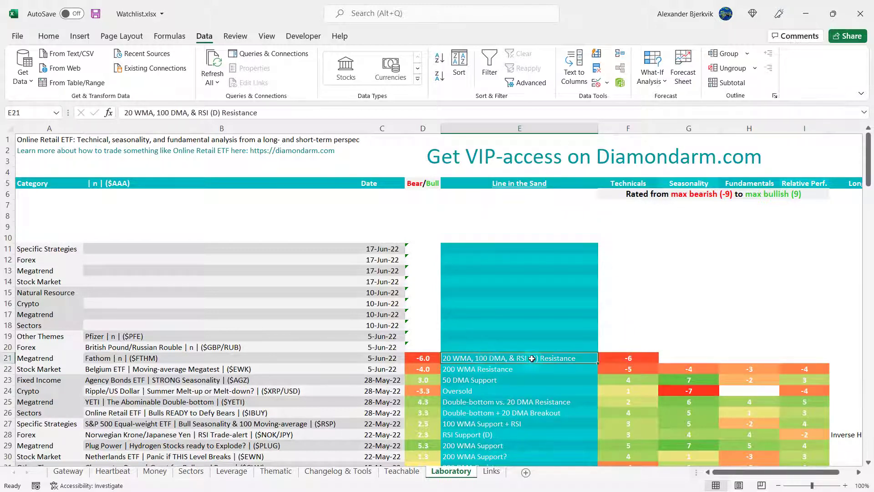
{"action": "left_click", "coordinate": [532, 204]}
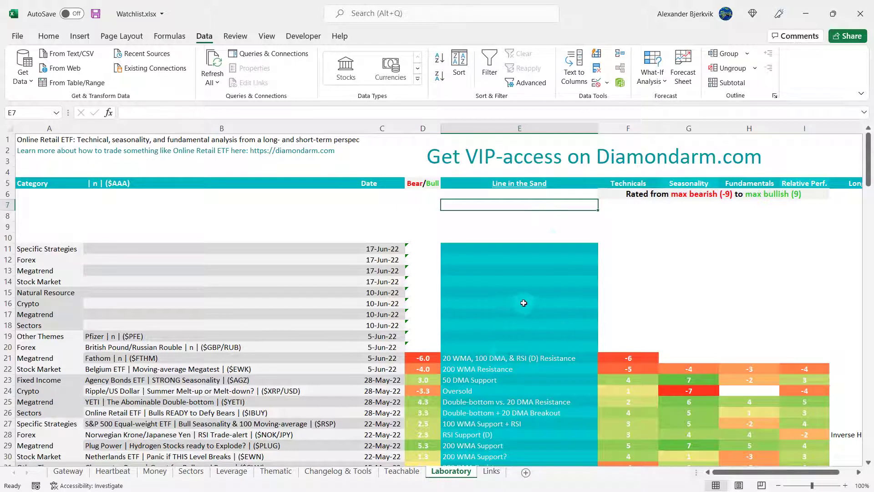
{"action": "left_click", "coordinate": [494, 356]}
{"action": "left_click", "coordinate": [529, 206]}
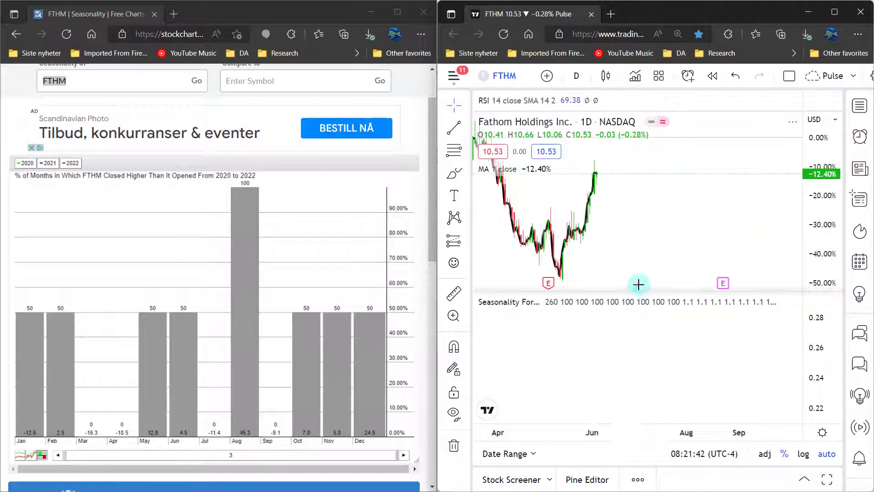
{"action": "left_click", "coordinate": [209, 236]}
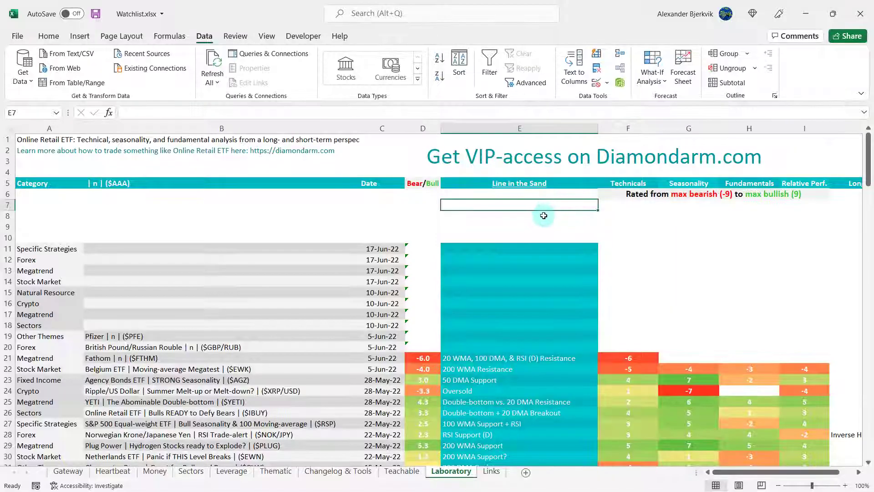
Enter -1 as Fathom's Seasonality score in G21, bringing its Bear/Bull total to -3.5
{"action": "left_click", "coordinate": [544, 215]}
{"action": "left_click", "coordinate": [681, 355]}
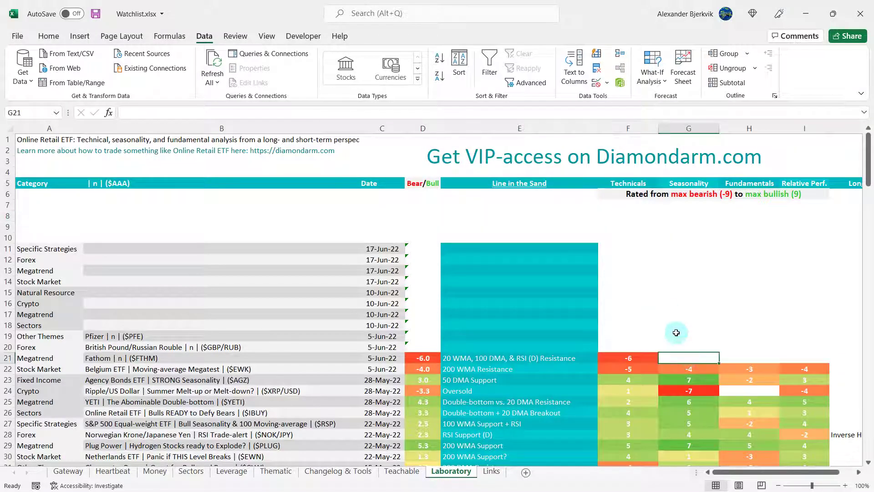
{"action": "type", "text": "-1"}
{"action": "left_click", "coordinate": [693, 212]}
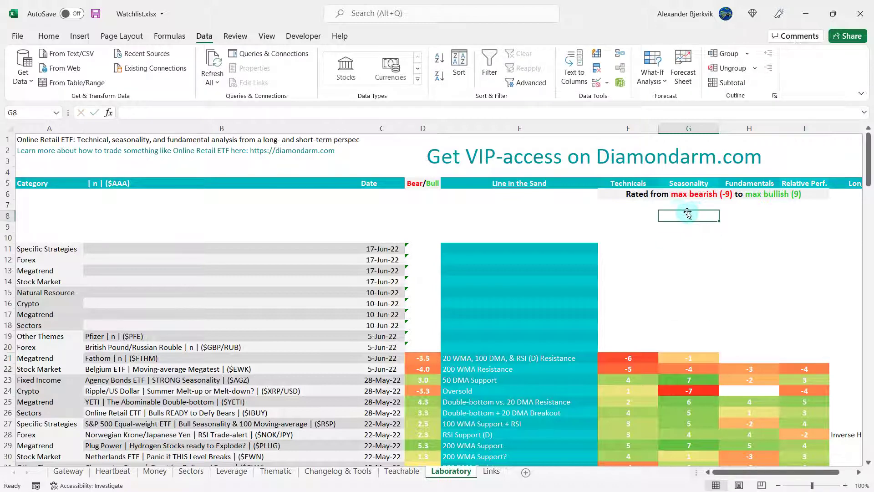
{"action": "left_click", "coordinate": [675, 205]}
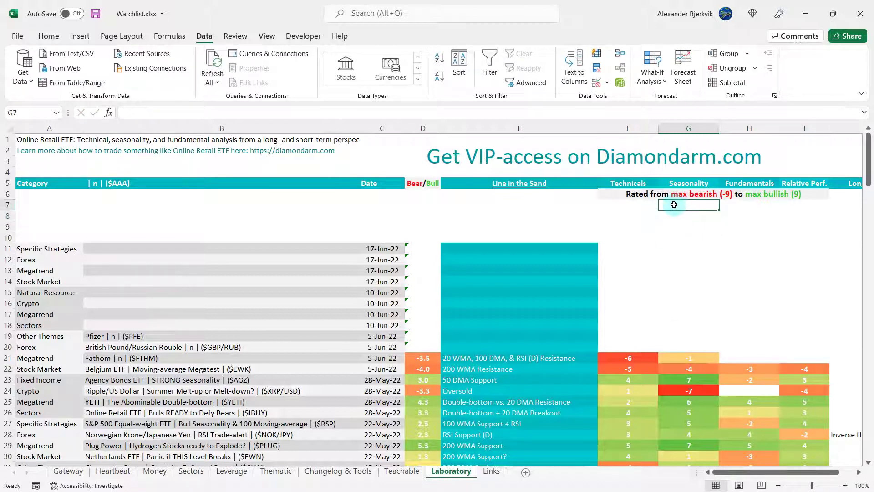
{"action": "left_click", "coordinate": [697, 360]}
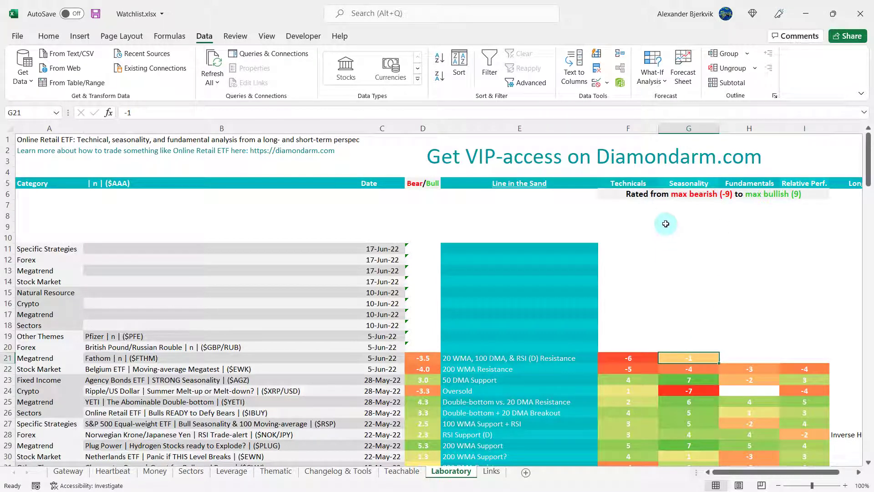
{"action": "left_click", "coordinate": [680, 213]}
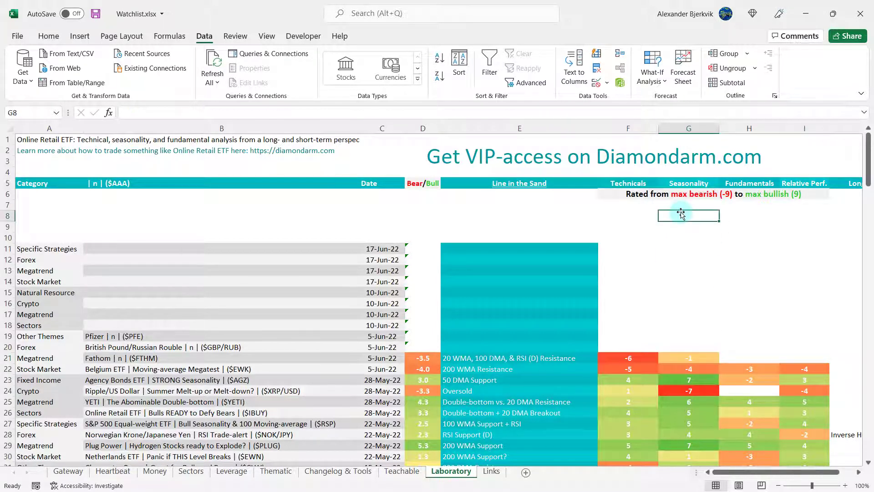
{"action": "key", "text": "alt+Tab"}
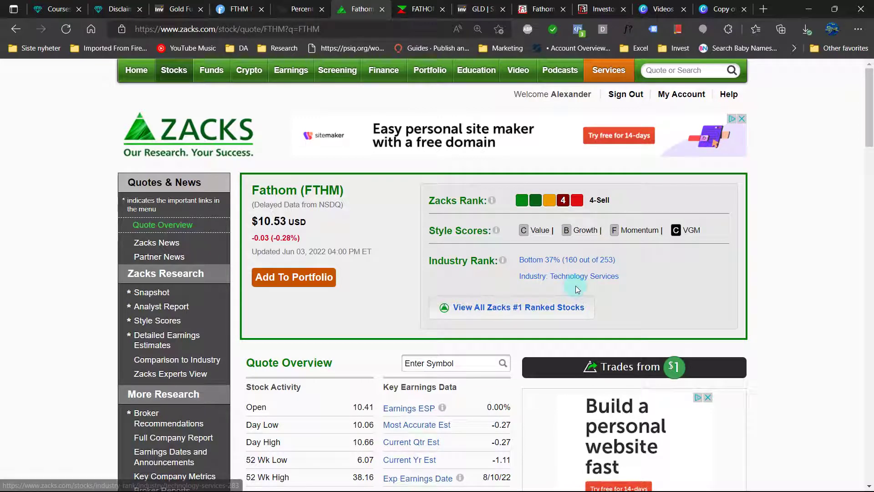
{"action": "scroll", "coordinate": [501, 291], "scroll_direction": "down", "scroll_amount": 3}
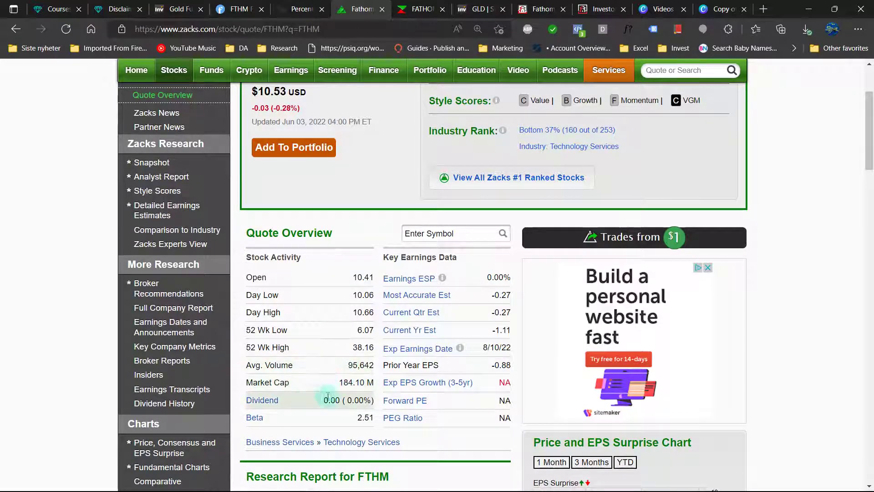
{"action": "scroll", "coordinate": [357, 357], "scroll_direction": "down", "scroll_amount": 2}
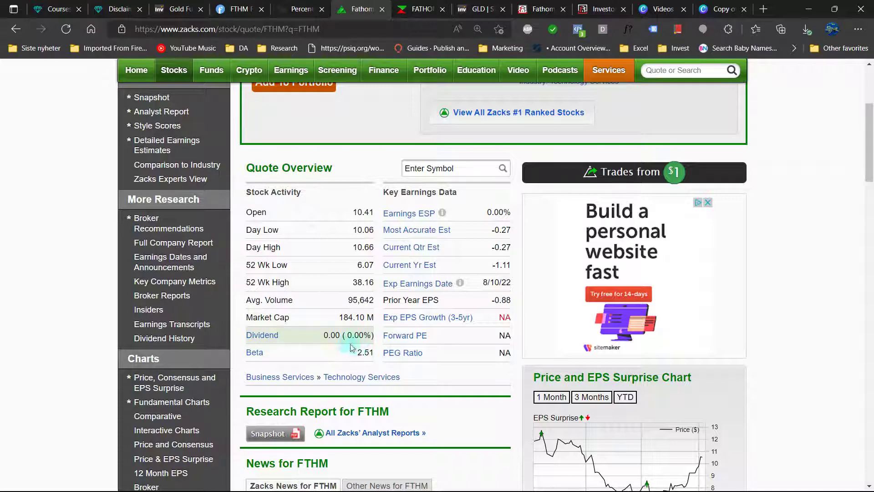
{"action": "scroll", "coordinate": [401, 343], "scroll_direction": "down", "scroll_amount": 7}
{"action": "scroll", "coordinate": [402, 344], "scroll_direction": "up", "scroll_amount": 5}
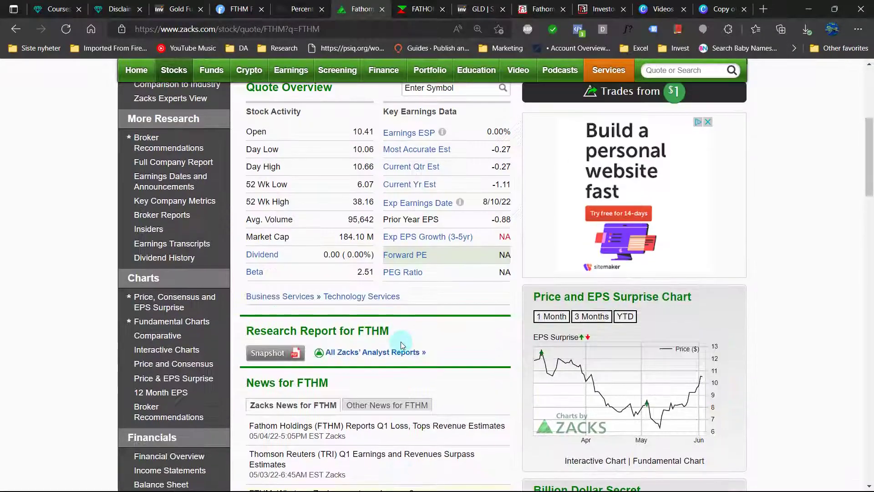
{"action": "scroll", "coordinate": [402, 344], "scroll_direction": "up", "scroll_amount": 3}
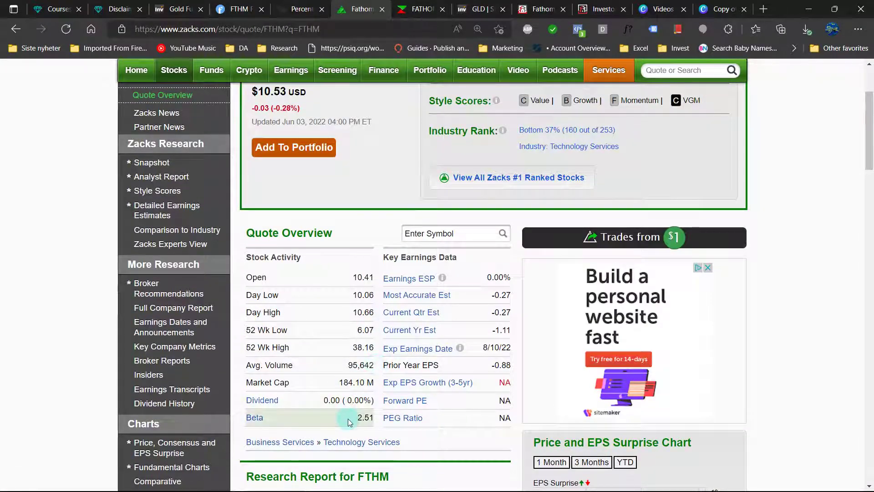
{"action": "scroll", "coordinate": [414, 348], "scroll_direction": "down", "scroll_amount": 15}
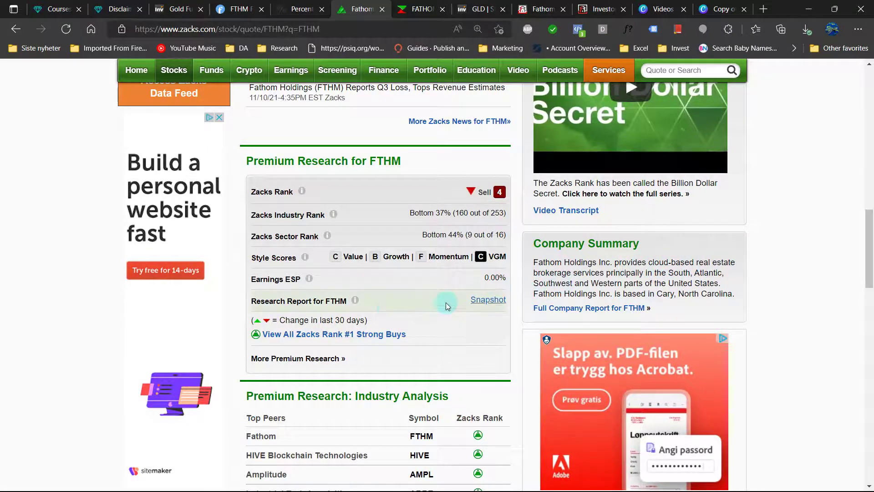
{"action": "scroll", "coordinate": [386, 308], "scroll_direction": "up", "scroll_amount": 10}
Open Fathom's insider transactions list on Zacks and scroll through the trades
{"action": "left_click", "coordinate": [158, 312]}
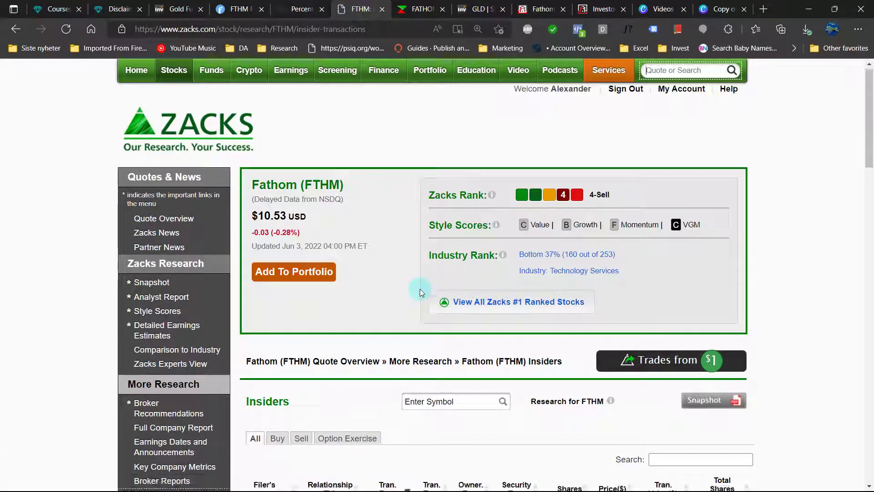
{"action": "scroll", "coordinate": [420, 288], "scroll_direction": "down", "scroll_amount": 4}
{"action": "scroll", "coordinate": [416, 273], "scroll_direction": "down", "scroll_amount": 3}
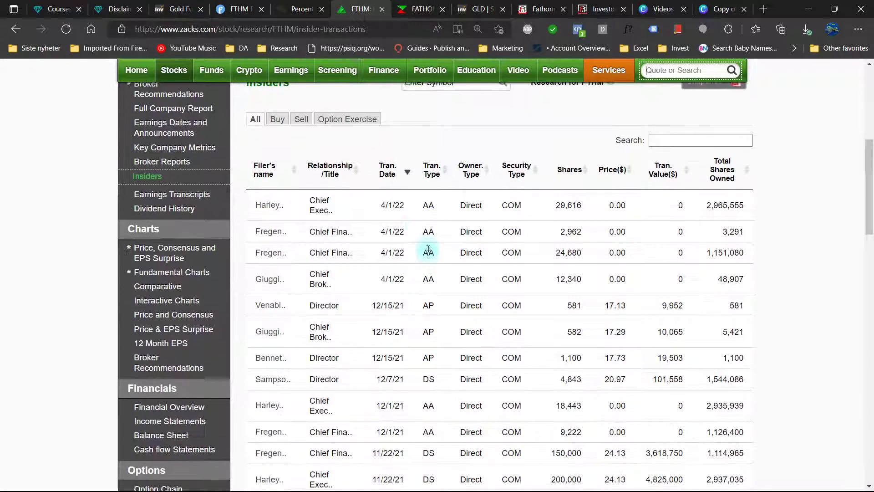
{"action": "scroll", "coordinate": [426, 228], "scroll_direction": "down", "scroll_amount": 1}
{"action": "scroll", "coordinate": [428, 246], "scroll_direction": "up", "scroll_amount": 1}
{"action": "scroll", "coordinate": [426, 359], "scroll_direction": "down", "scroll_amount": 3}
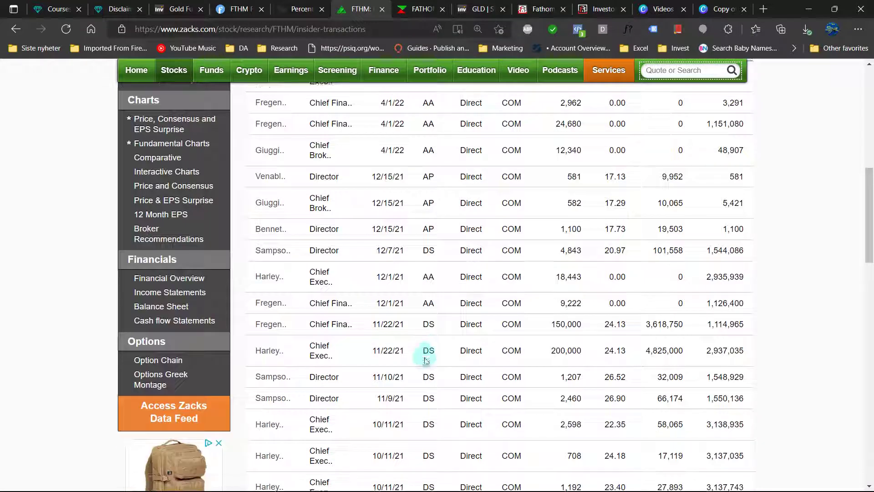
{"action": "scroll", "coordinate": [424, 355], "scroll_direction": "down", "scroll_amount": 3}
{"action": "scroll", "coordinate": [423, 351], "scroll_direction": "up", "scroll_amount": 7}
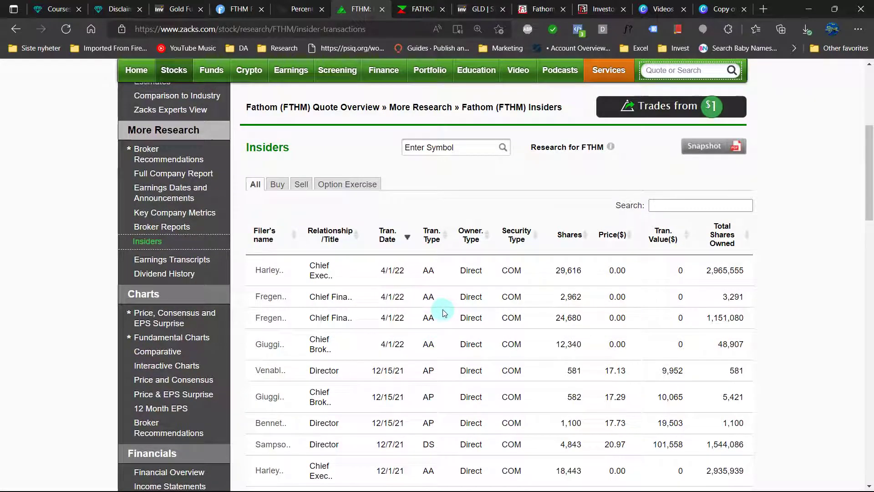
Finish reviewing the insider trades and return to the FTHM Quote Overview page
{"action": "scroll", "coordinate": [444, 312], "scroll_direction": "down", "scroll_amount": 6}
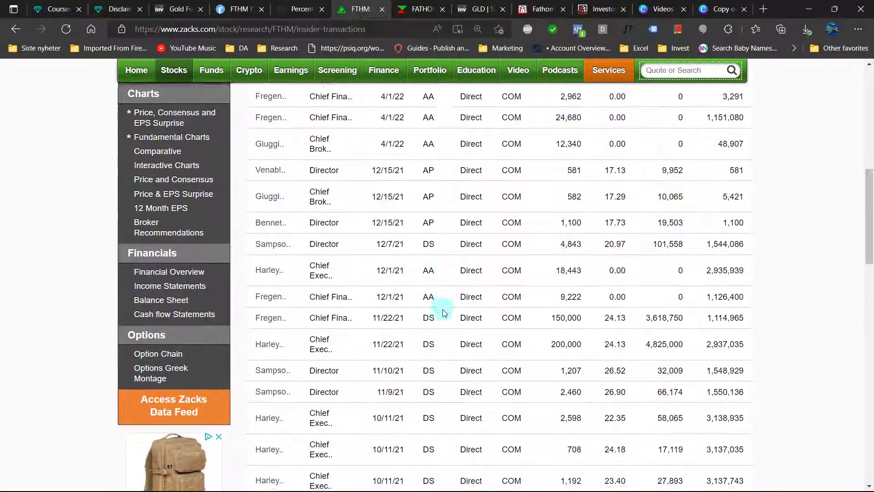
{"action": "scroll", "coordinate": [429, 350], "scroll_direction": "down", "scroll_amount": 3}
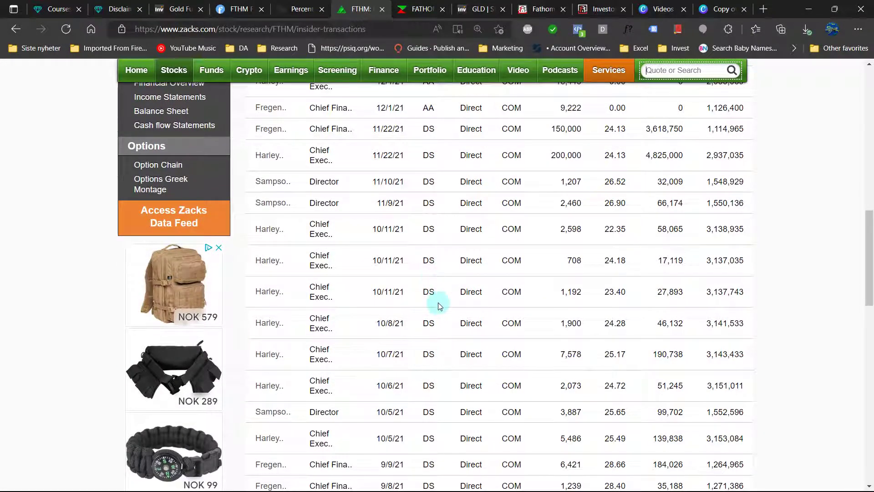
{"action": "scroll", "coordinate": [440, 305], "scroll_direction": "down", "scroll_amount": 2}
{"action": "scroll", "coordinate": [441, 291], "scroll_direction": "up", "scroll_amount": 15}
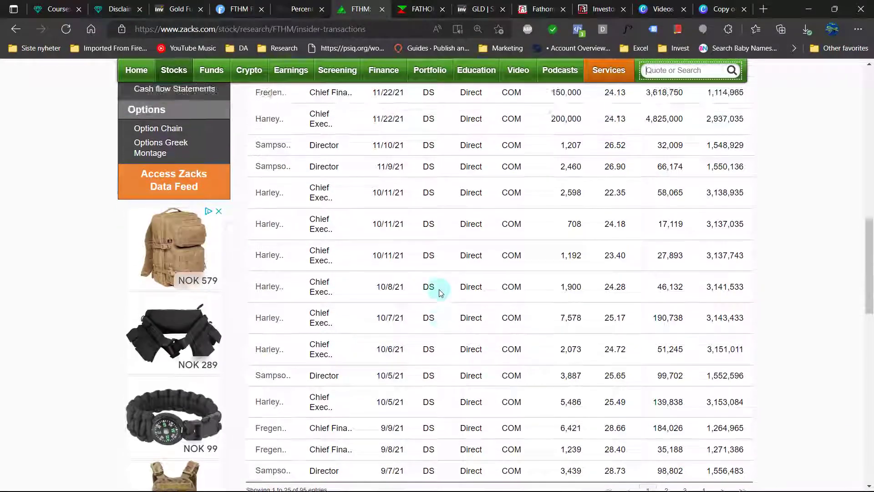
{"action": "scroll", "coordinate": [440, 289], "scroll_direction": "down", "scroll_amount": 5}
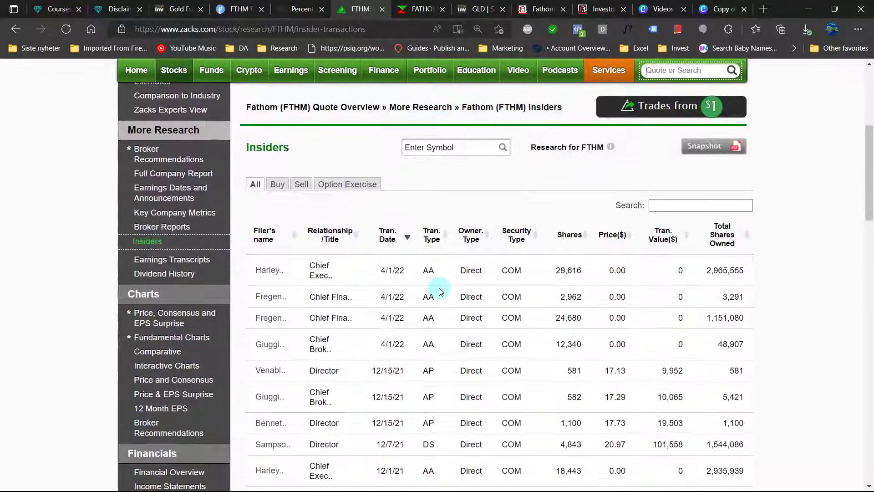
{"action": "scroll", "coordinate": [373, 290], "scroll_direction": "up", "scroll_amount": 8}
{"action": "scroll", "coordinate": [365, 337], "scroll_direction": "down", "scroll_amount": 3}
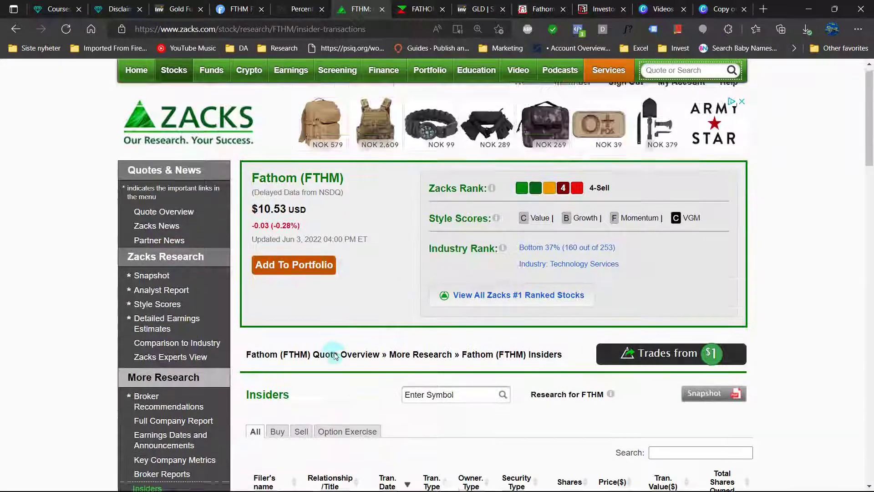
{"action": "scroll", "coordinate": [291, 328], "scroll_direction": "up", "scroll_amount": 3}
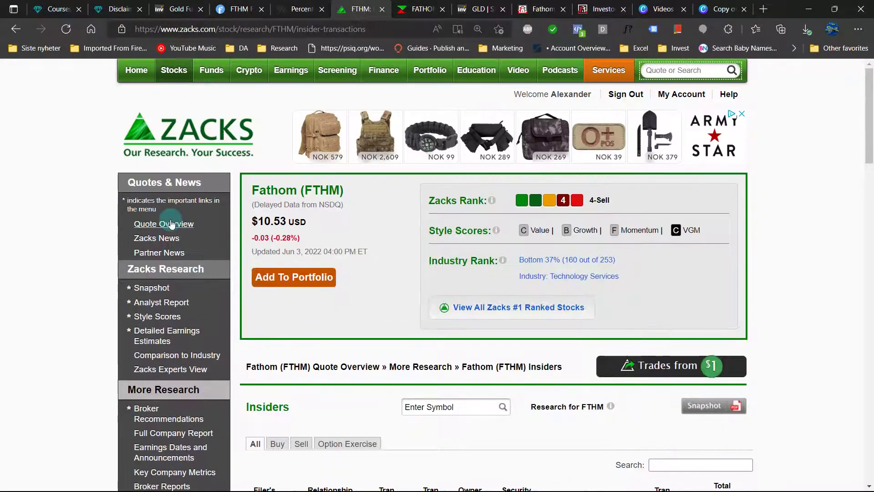
{"action": "left_click", "coordinate": [186, 225]}
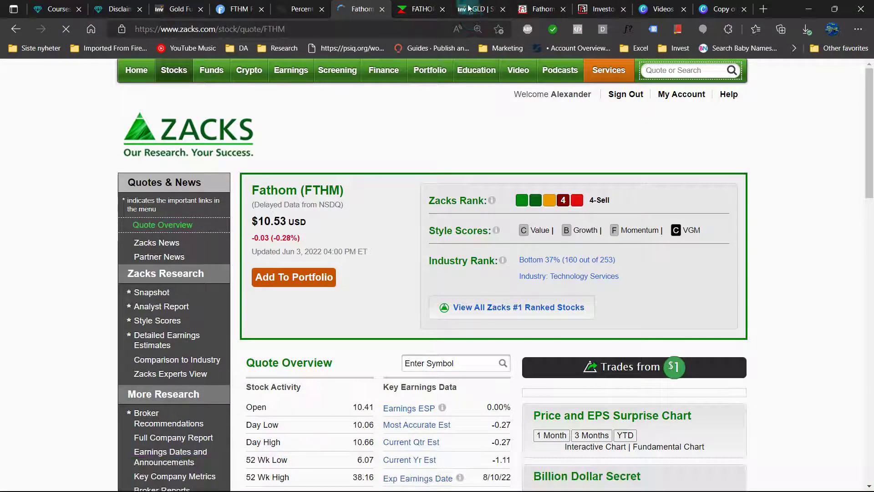
Review MarketScreener's Fathom consensus: BUY from 2 analysts, 18,50 $ average target price
{"action": "left_click", "coordinate": [419, 9]}
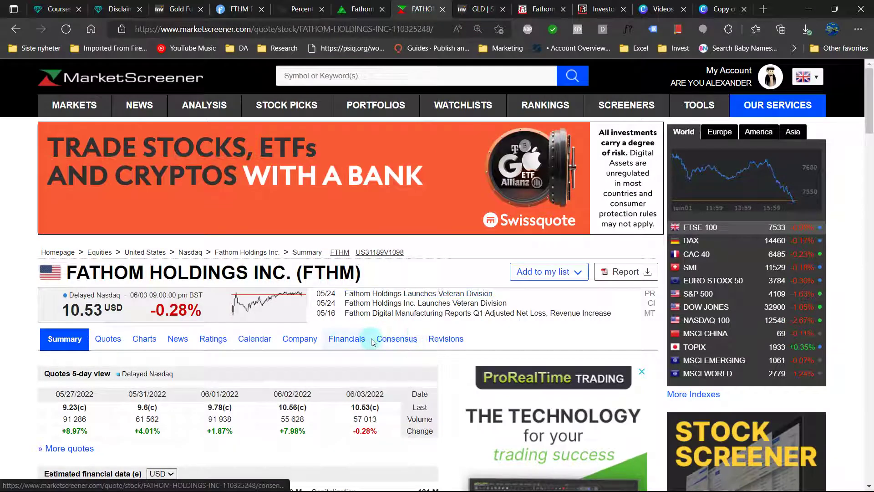
{"action": "left_click", "coordinate": [391, 341]}
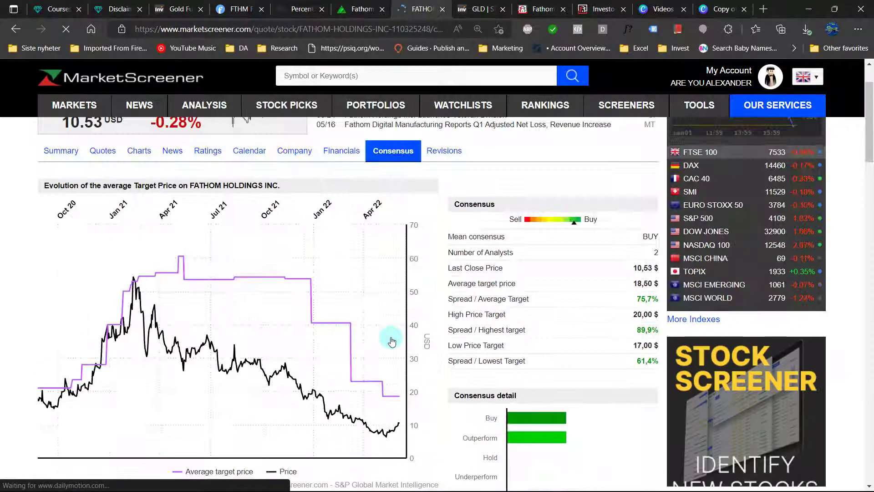
{"action": "left_click", "coordinate": [486, 326]}
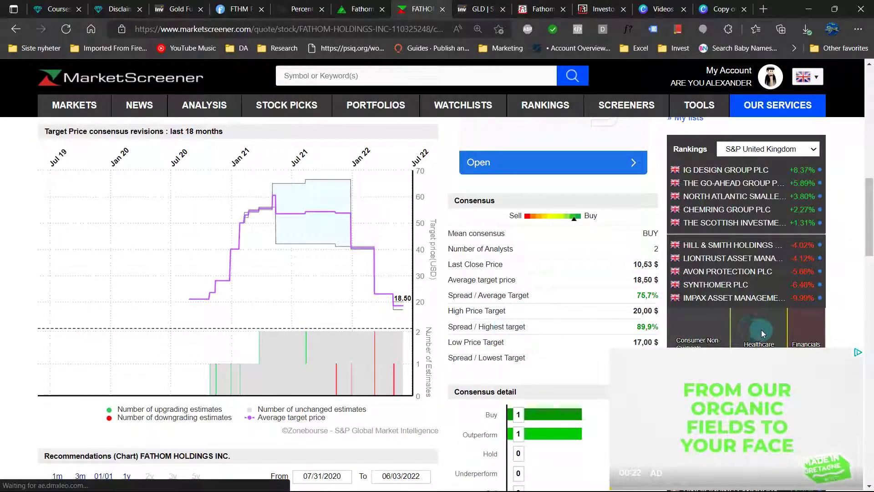
{"action": "scroll", "coordinate": [567, 305], "scroll_direction": "down", "scroll_amount": 2}
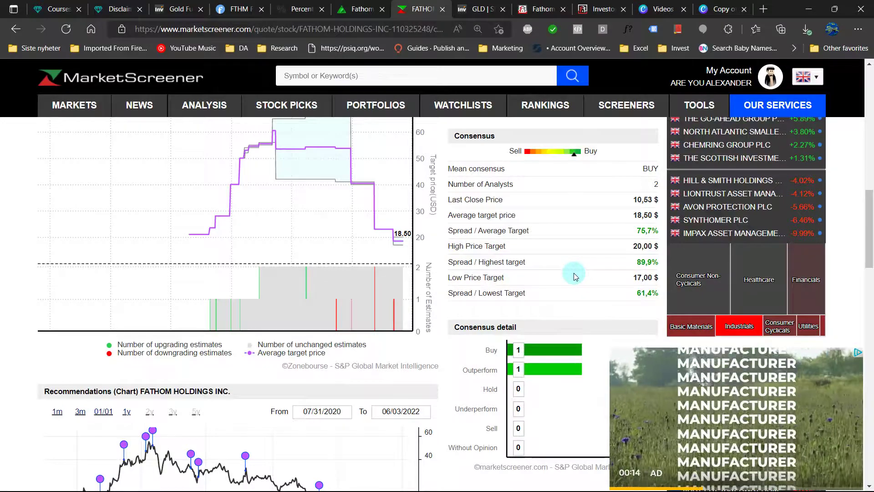
{"action": "scroll", "coordinate": [499, 312], "scroll_direction": "down", "scroll_amount": 8}
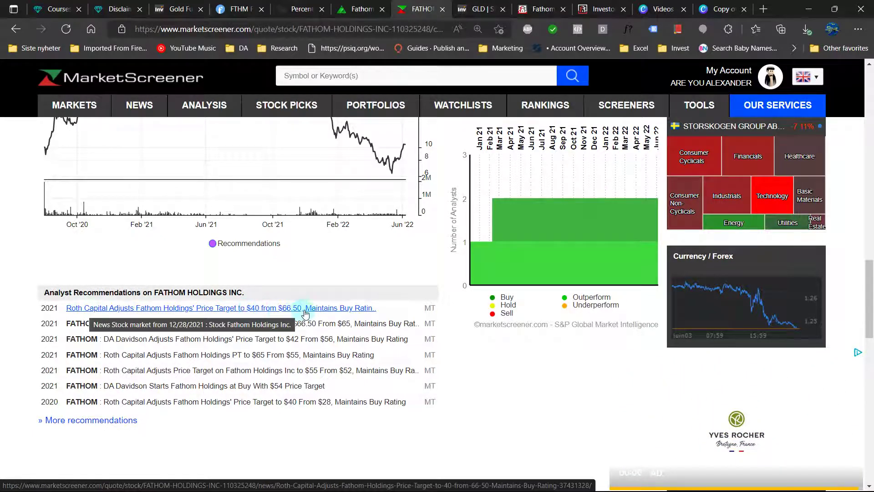
{"action": "scroll", "coordinate": [319, 310], "scroll_direction": "up", "scroll_amount": 10}
{"action": "scroll", "coordinate": [333, 311], "scroll_direction": "up", "scroll_amount": 10}
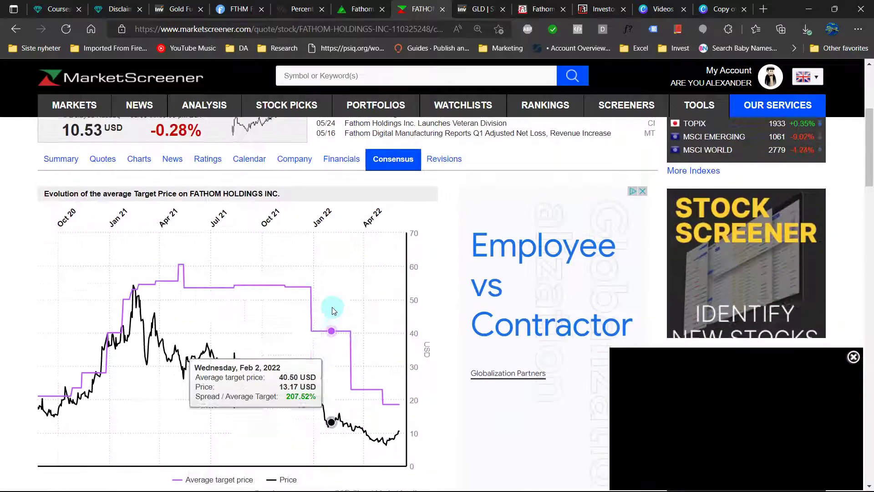
{"action": "scroll", "coordinate": [331, 308], "scroll_direction": "down", "scroll_amount": 1}
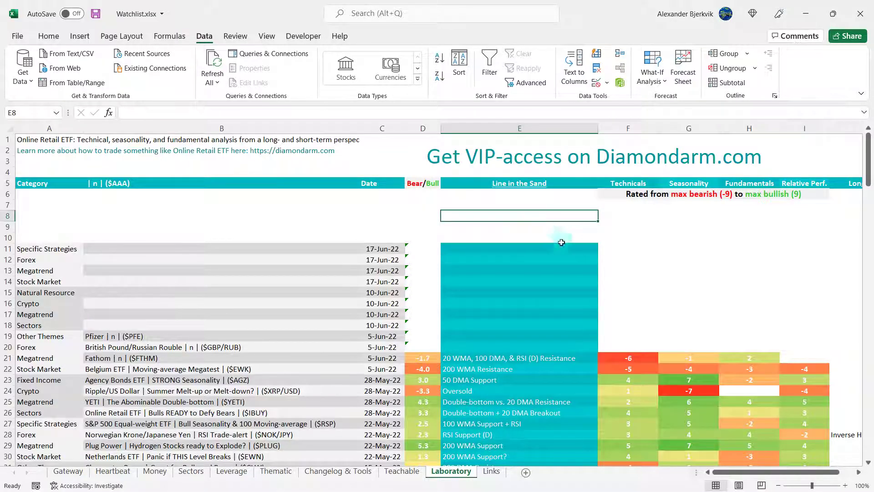
{"action": "left_click", "coordinate": [734, 356]}
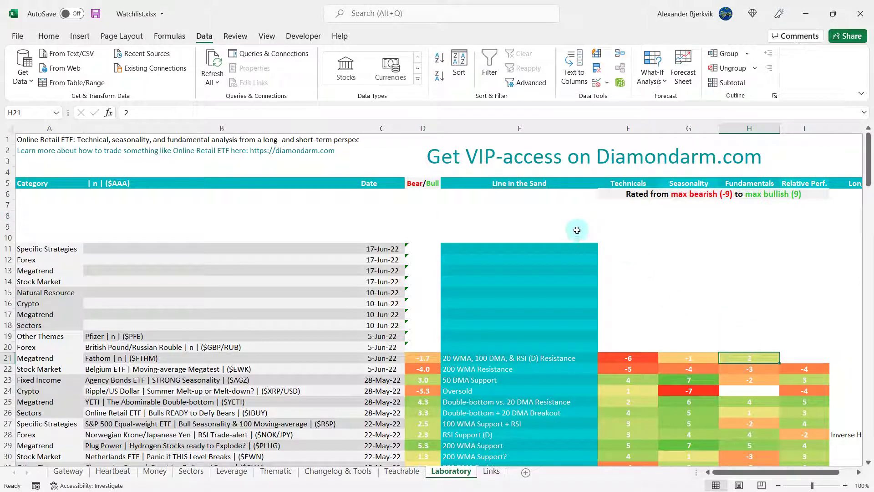
{"action": "left_click", "coordinate": [563, 226]}
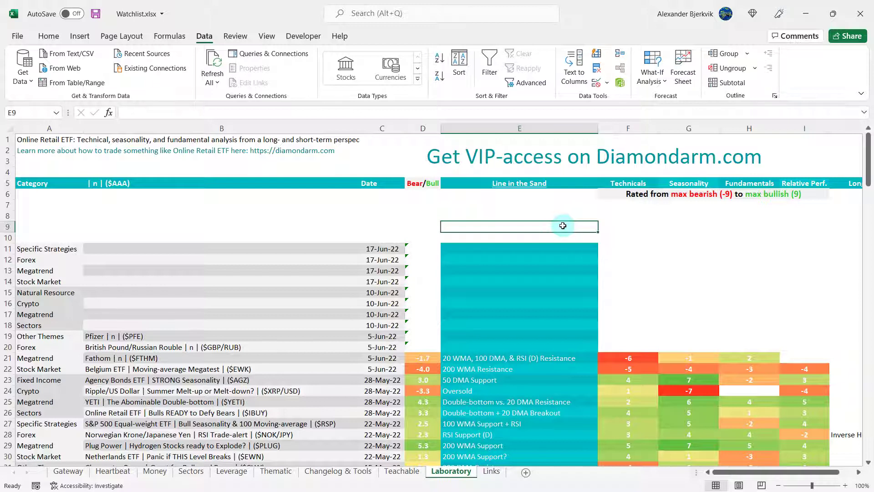
{"action": "left_click", "coordinate": [526, 205]}
{"action": "left_click", "coordinate": [523, 217]}
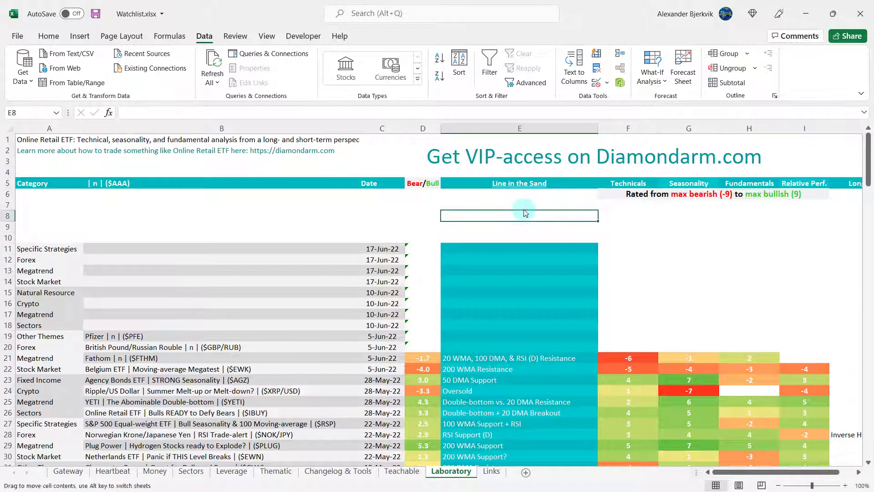
{"action": "left_click", "coordinate": [525, 203]}
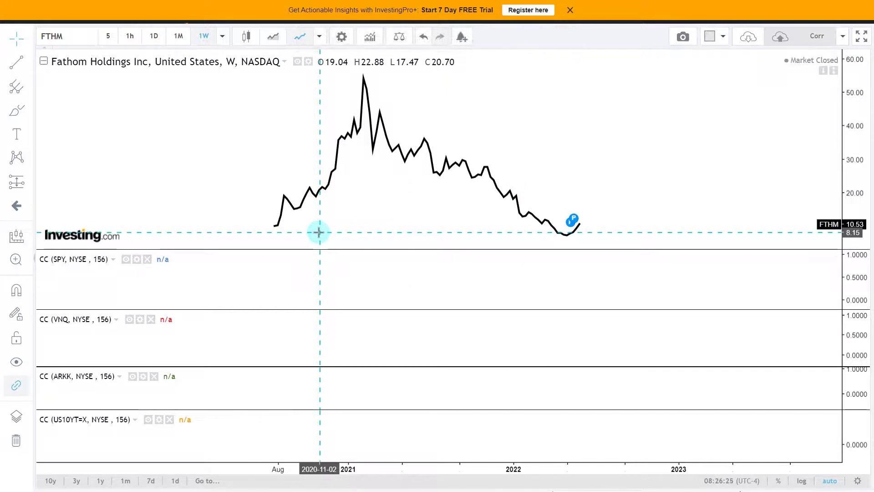
Switch the FTHM chart to daily candles and zoom the time axis
{"action": "left_click", "coordinate": [154, 36]}
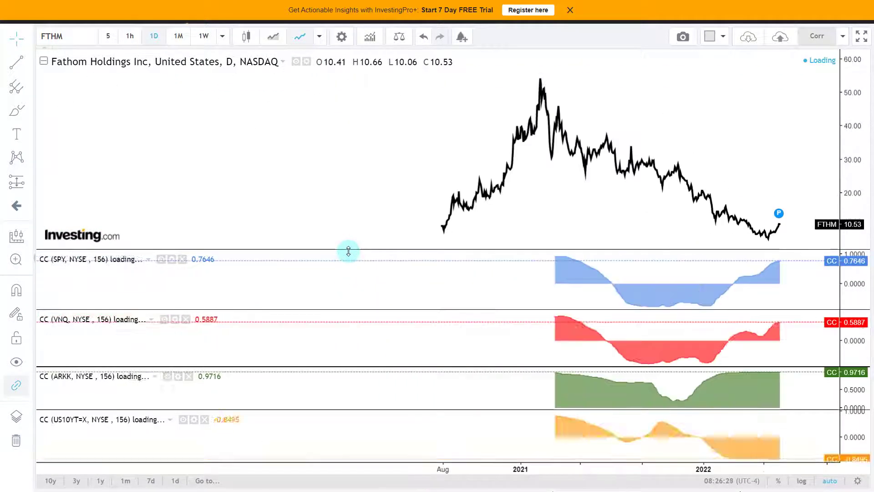
{"action": "scroll", "coordinate": [621, 193], "scroll_direction": "up", "scroll_amount": 5}
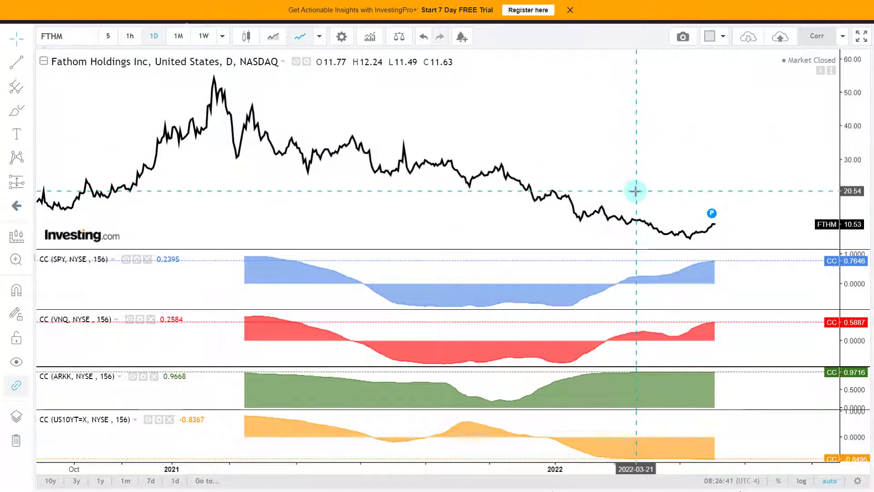
{"action": "scroll", "coordinate": [635, 191], "scroll_direction": "up", "scroll_amount": 2}
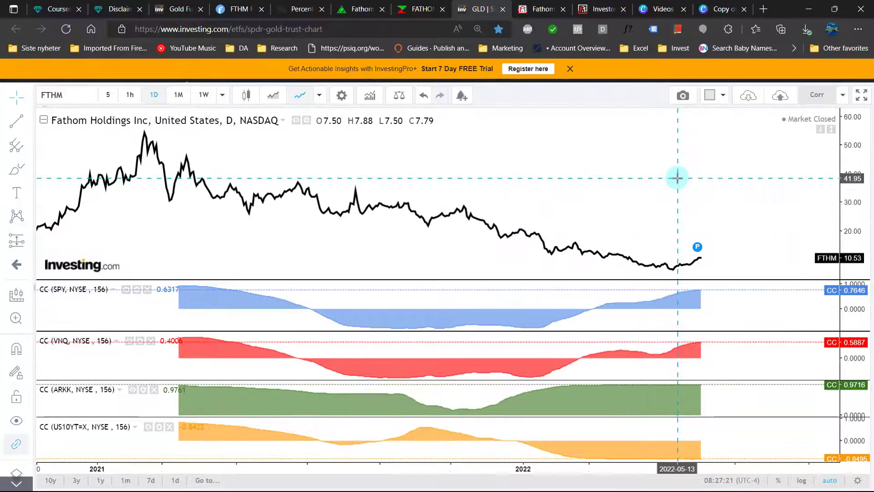
{"action": "left_click", "coordinate": [182, 9]}
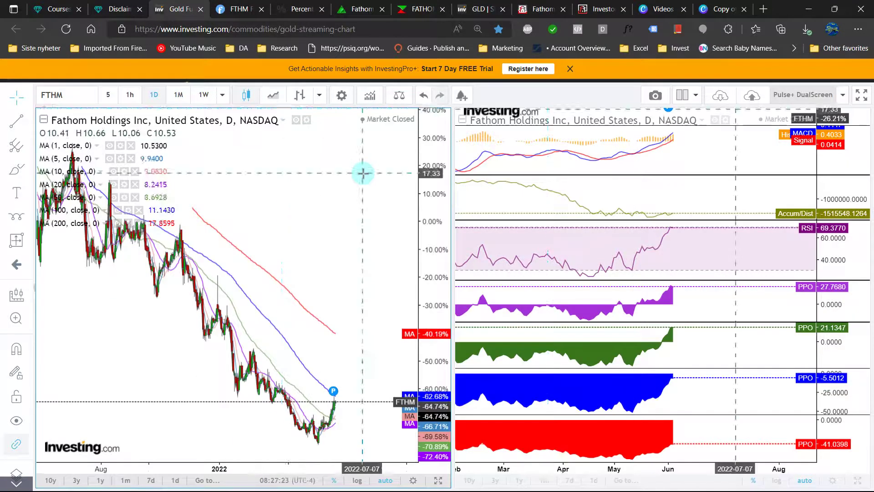
Set both charts to weekly, go full screen, and load ARK Innovation ETF (ARKK)
{"action": "left_click", "coordinate": [204, 95]}
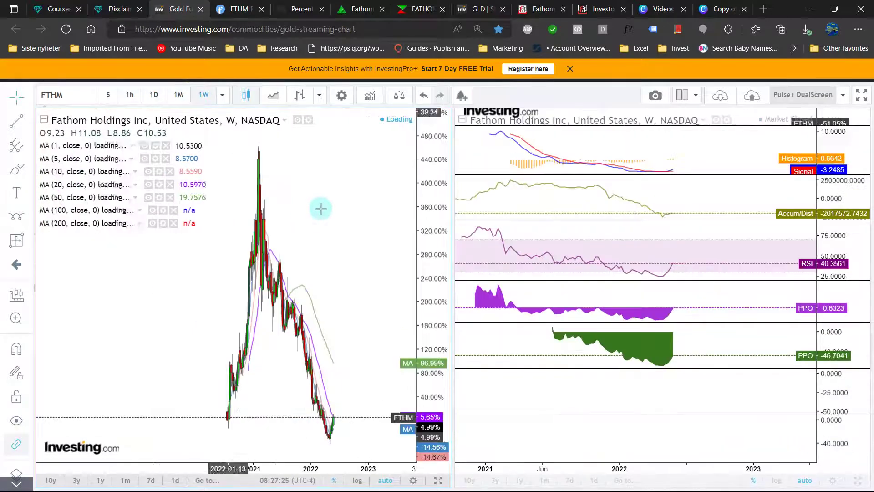
{"action": "key", "text": "F11"}
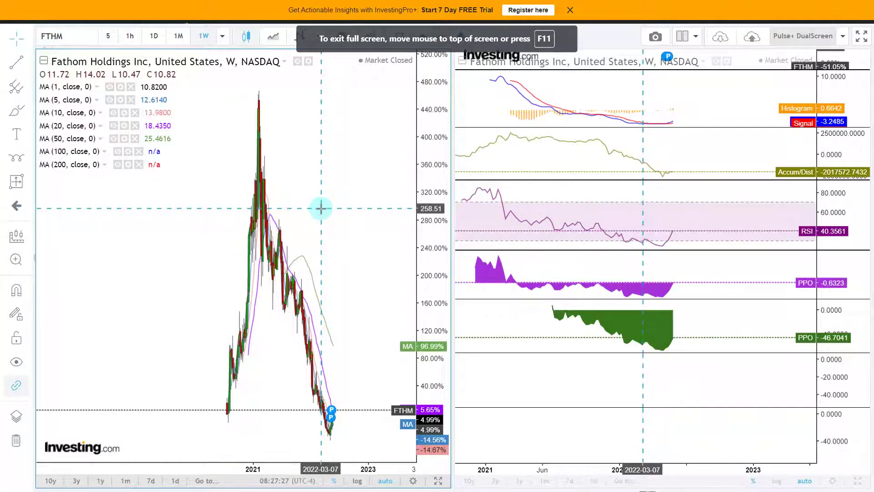
{"action": "type", "text": "ARKK"}
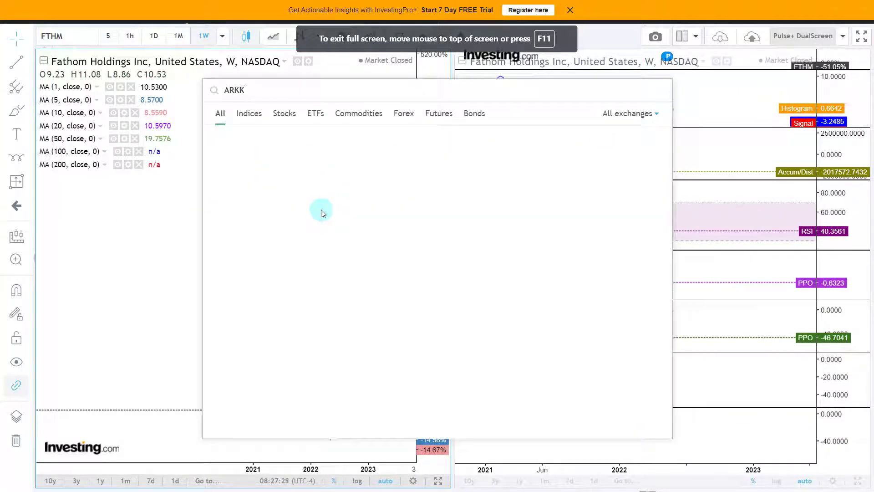
{"action": "left_click", "coordinate": [391, 138]}
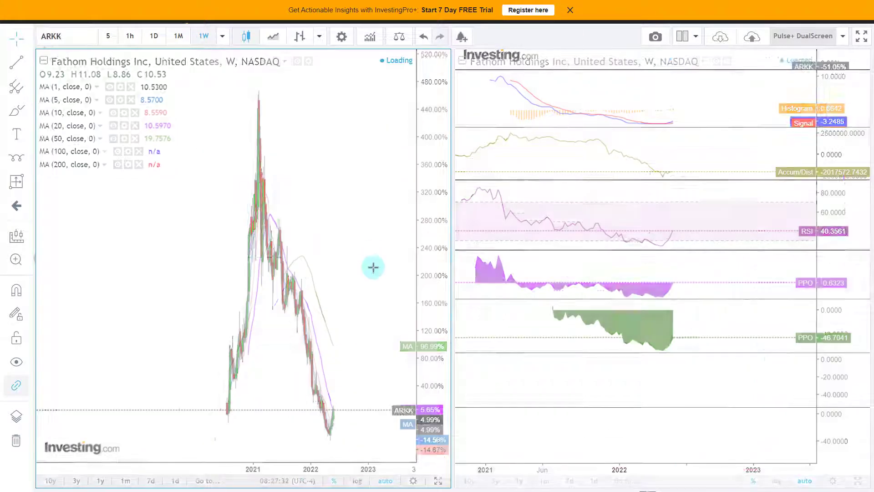
Pan the ARKK chart back and draw an arrow from the 2020 low to today's price
{"action": "scroll", "coordinate": [364, 275], "scroll_direction": "up", "scroll_amount": 4}
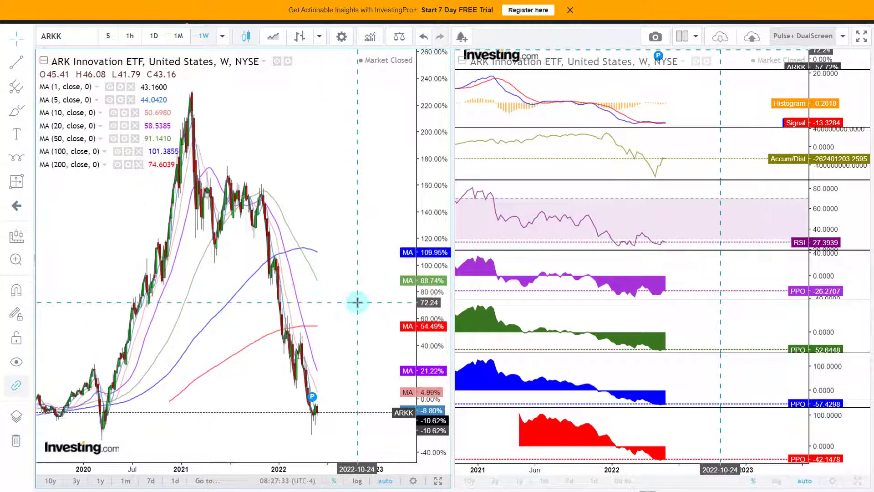
{"action": "mouse_move", "coordinate": [240, 296]}
{"action": "left_mouse_down"}
{"action": "mouse_move", "coordinate": [287, 293]}
{"action": "mouse_move", "coordinate": [269, 293]}
{"action": "left_mouse_up"}
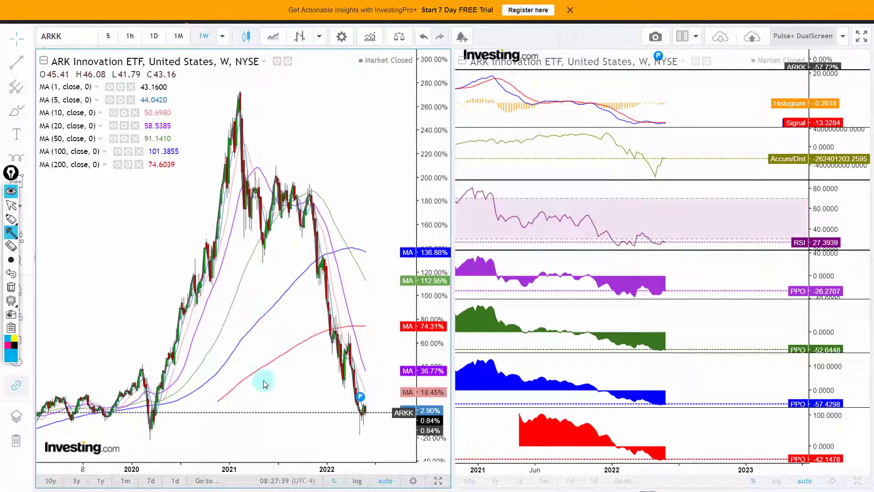
{"action": "mouse_move", "coordinate": [232, 427]}
{"action": "left_mouse_down"}
{"action": "mouse_move", "coordinate": [170, 430]}
{"action": "mouse_move", "coordinate": [359, 428]}
{"action": "left_mouse_up"}
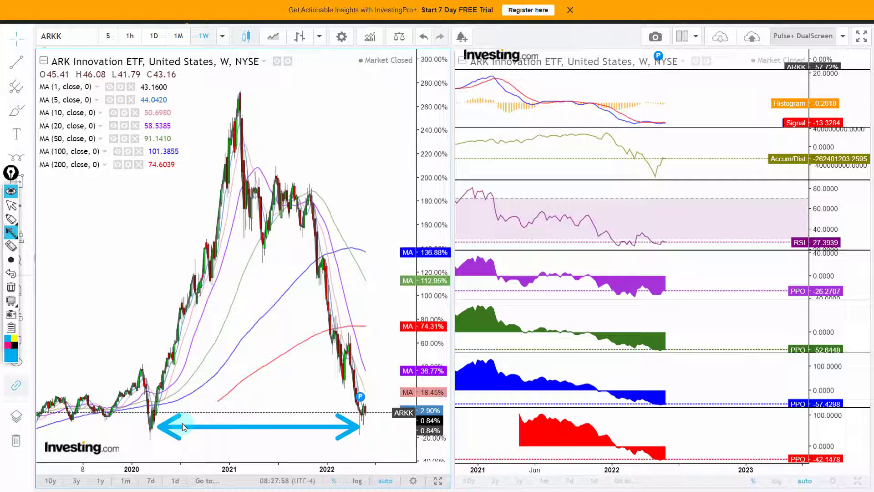
Remove the drawn arrow and zoom through the weekly ARKK charts
{"action": "key", "text": "Escape"}
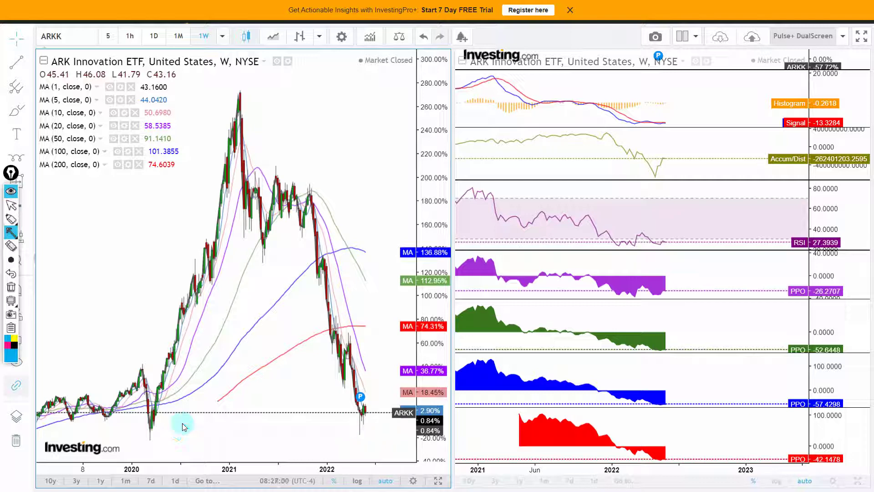
{"action": "scroll", "coordinate": [200, 415], "scroll_direction": "up", "scroll_amount": 3}
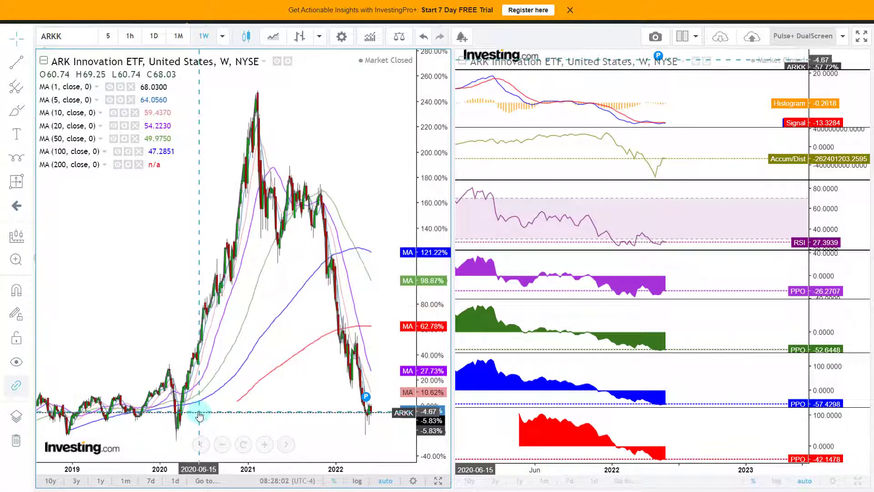
{"action": "scroll", "coordinate": [200, 414], "scroll_direction": "down", "scroll_amount": 1}
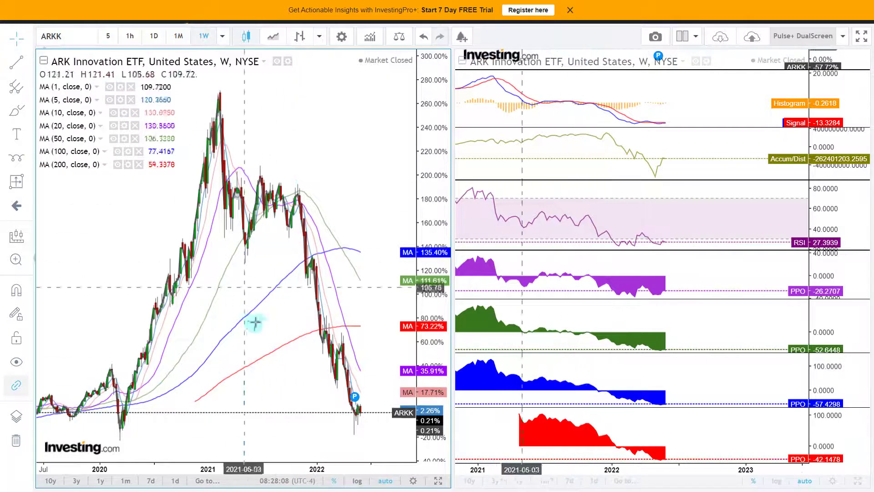
{"action": "scroll", "coordinate": [257, 326], "scroll_direction": "down", "scroll_amount": 1}
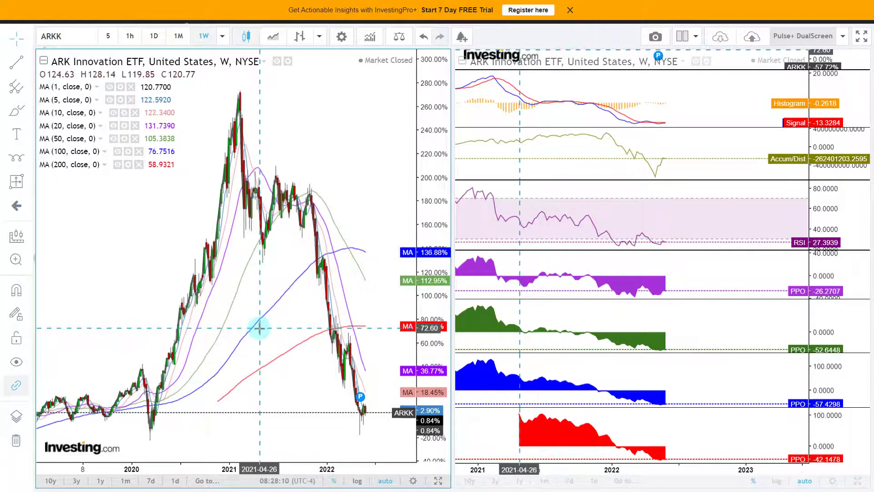
{"action": "scroll", "coordinate": [671, 318], "scroll_direction": "down", "scroll_amount": 3}
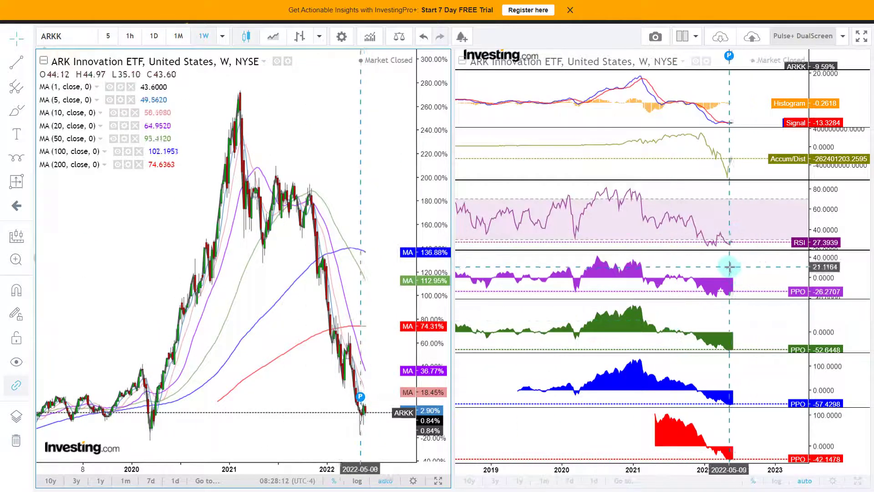
{"action": "scroll", "coordinate": [729, 267], "scroll_direction": "down", "scroll_amount": 2}
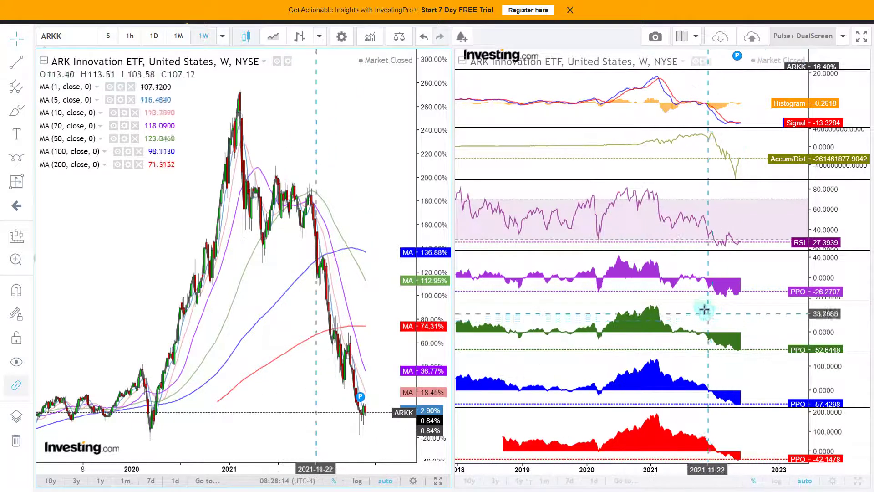
{"action": "scroll", "coordinate": [704, 310], "scroll_direction": "up", "scroll_amount": 3}
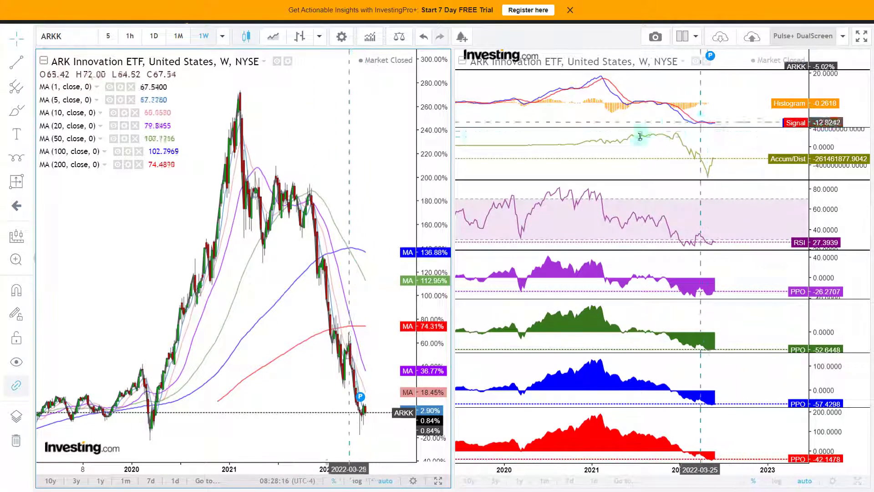
Switch both ARKK charts to daily candles and zoom through them
{"action": "left_click", "coordinate": [154, 37]}
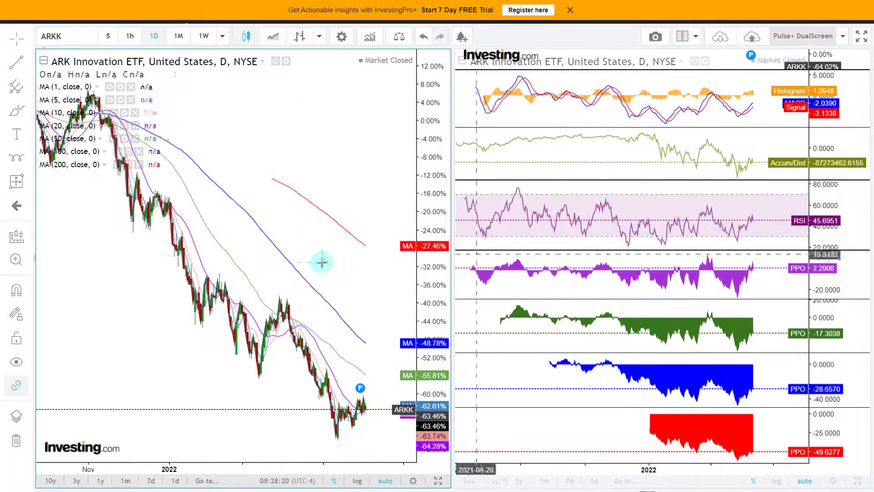
{"action": "scroll", "coordinate": [322, 263], "scroll_direction": "up", "scroll_amount": 5}
{"action": "scroll", "coordinate": [322, 262], "scroll_direction": "down", "scroll_amount": 3}
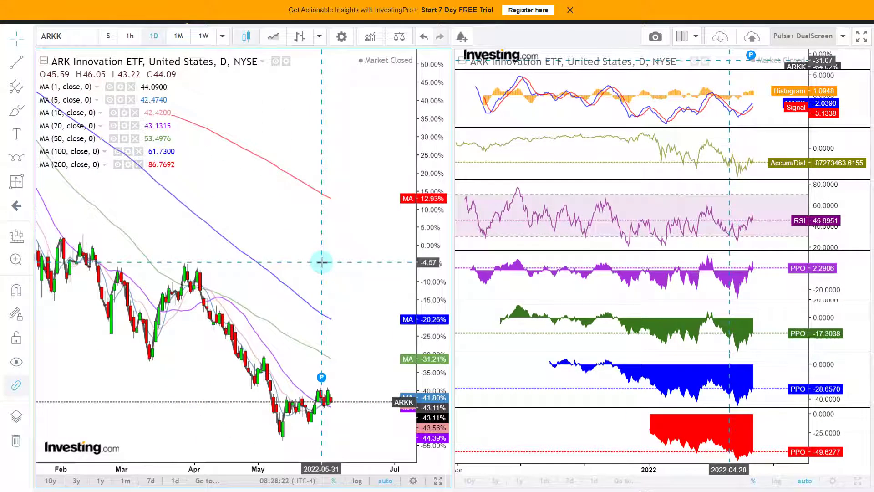
{"action": "scroll", "coordinate": [322, 262], "scroll_direction": "up", "scroll_amount": 5}
{"action": "scroll", "coordinate": [299, 326], "scroll_direction": "down", "scroll_amount": 2}
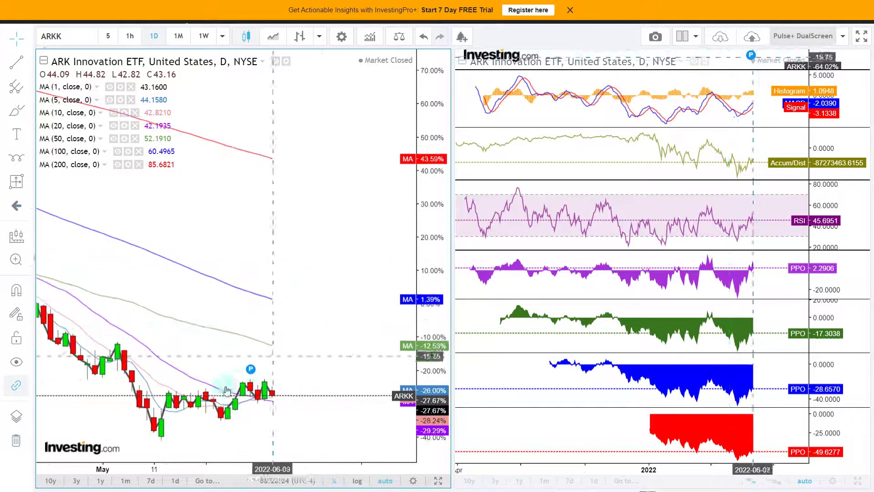
{"action": "scroll", "coordinate": [254, 331], "scroll_direction": "down", "scroll_amount": 3}
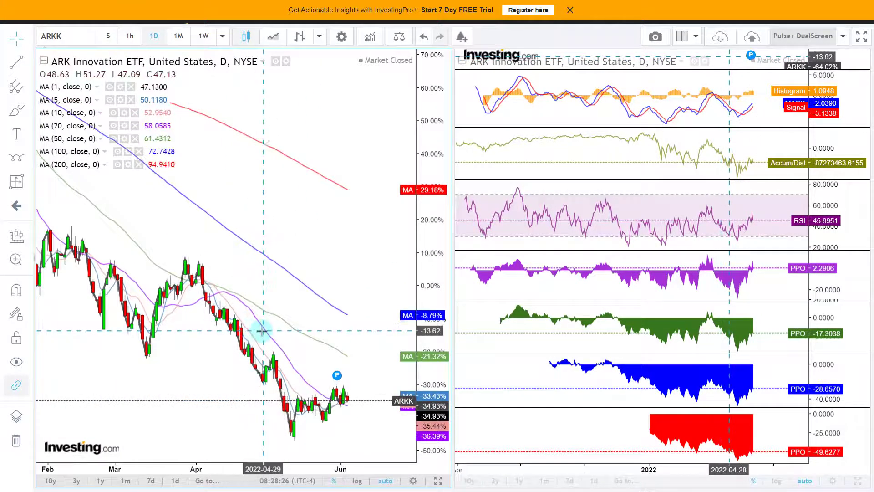
{"action": "scroll", "coordinate": [262, 331], "scroll_direction": "down", "scroll_amount": 3}
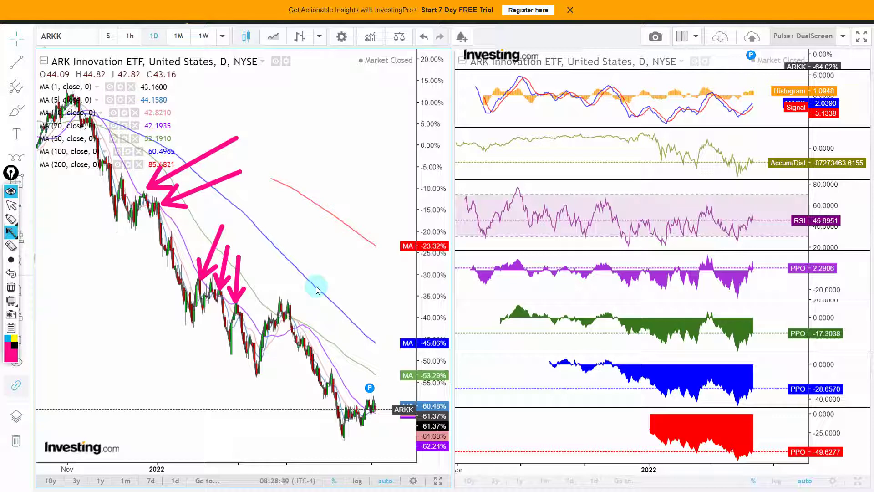
Clear the pink annotation arrows from the ARKK price chart
{"action": "key", "text": "Escape"}
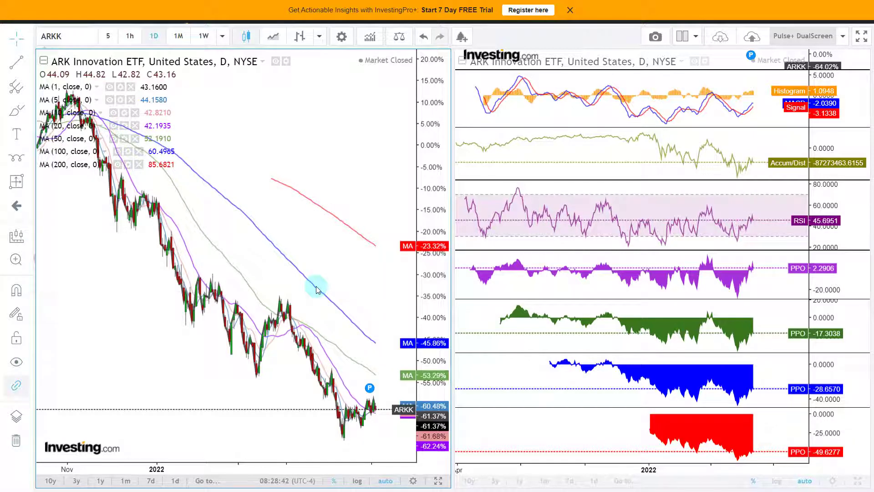
{"action": "scroll", "coordinate": [319, 294], "scroll_direction": "up", "scroll_amount": 5}
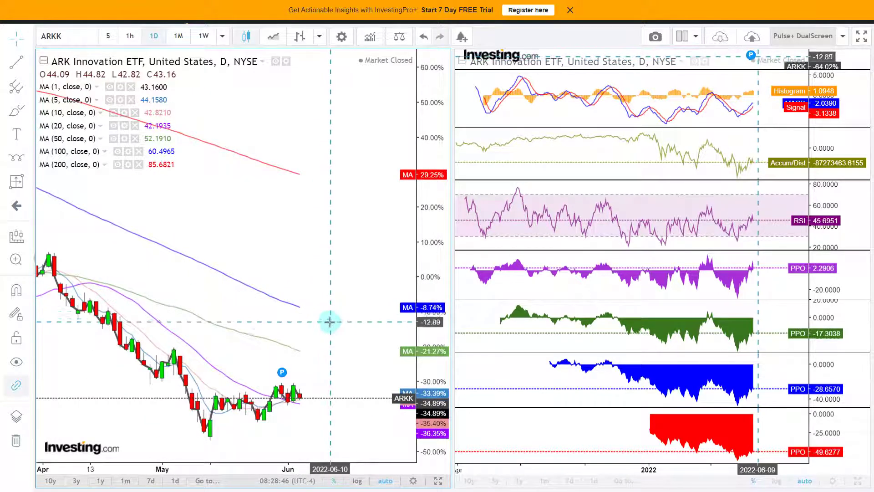
{"action": "scroll", "coordinate": [324, 316], "scroll_direction": "down", "scroll_amount": 2}
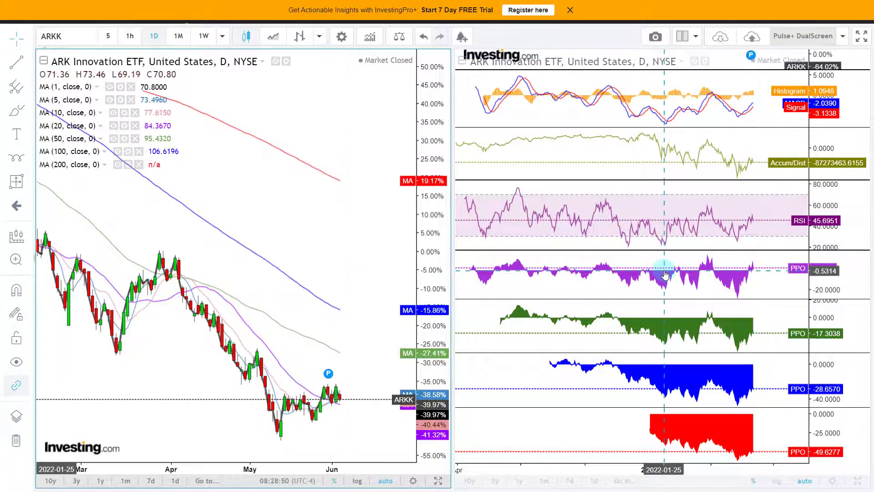
{"action": "scroll", "coordinate": [656, 157], "scroll_direction": "up", "scroll_amount": 3}
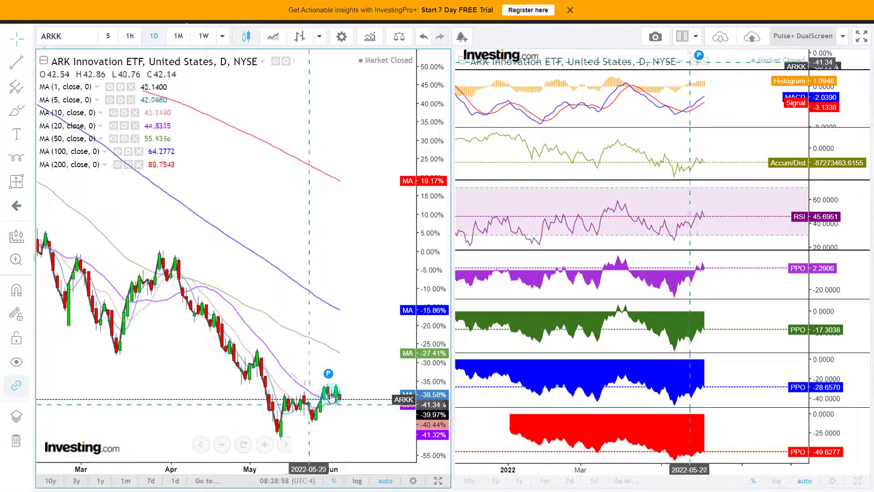
{"action": "scroll", "coordinate": [710, 272], "scroll_direction": "down", "scroll_amount": 5}
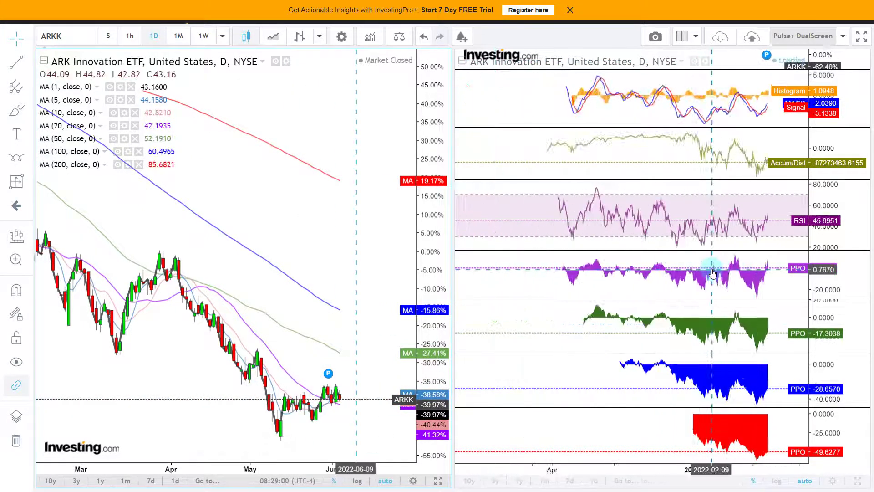
{"action": "scroll", "coordinate": [287, 224], "scroll_direction": "down", "scroll_amount": 5}
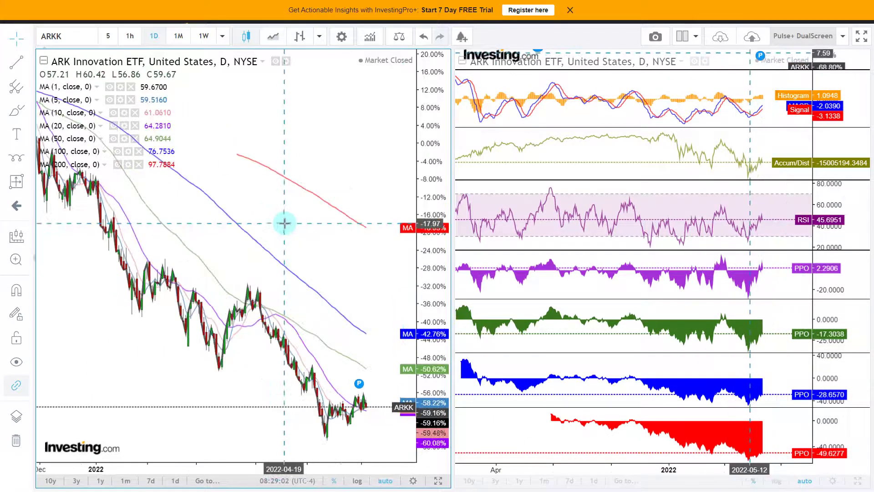
Put both ARKK charts back on weekly candles, zoomed to roughly 2019–2022
{"action": "left_click", "coordinate": [203, 36]}
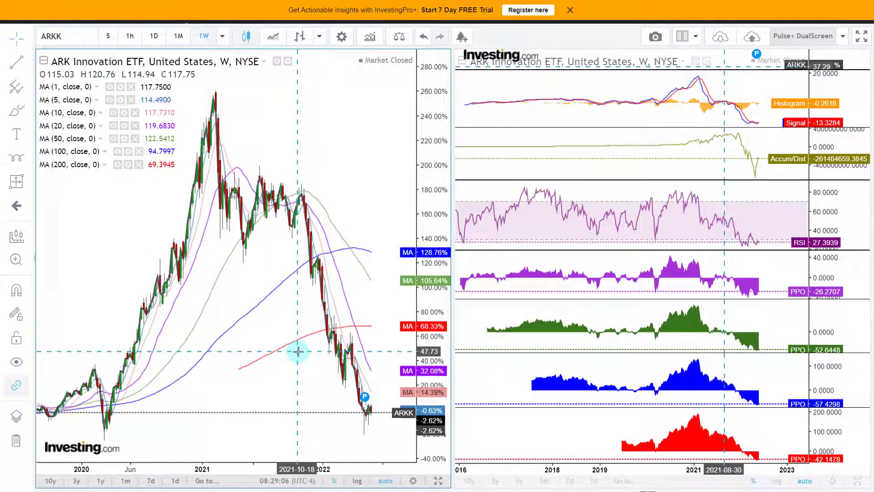
{"action": "scroll", "coordinate": [300, 316], "scroll_direction": "up", "scroll_amount": 5}
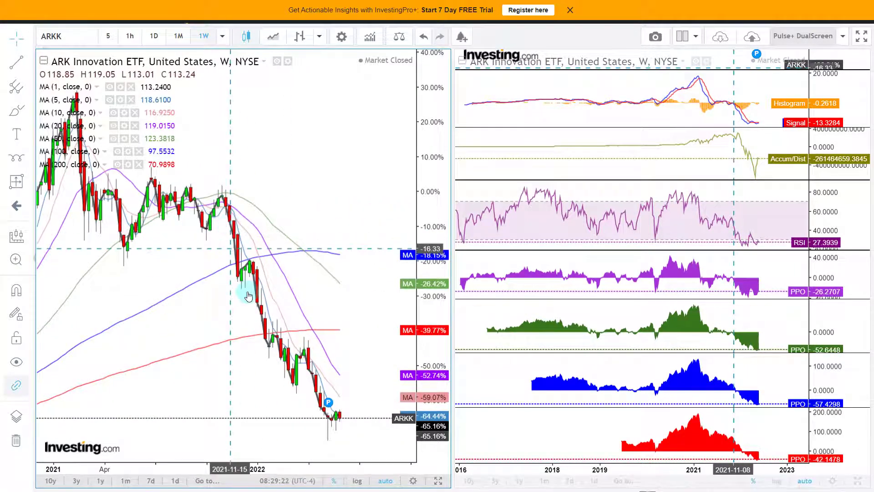
{"action": "scroll", "coordinate": [337, 400], "scroll_direction": "down", "scroll_amount": 5}
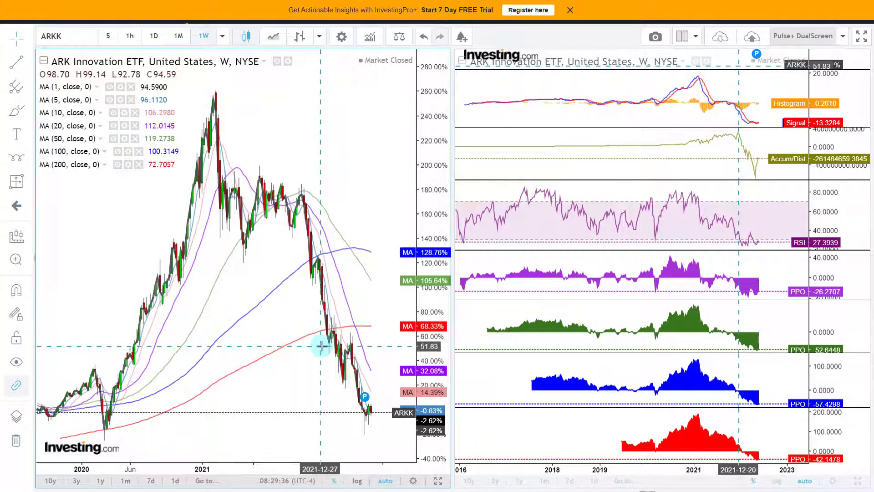
{"action": "scroll", "coordinate": [321, 346], "scroll_direction": "down", "scroll_amount": 3}
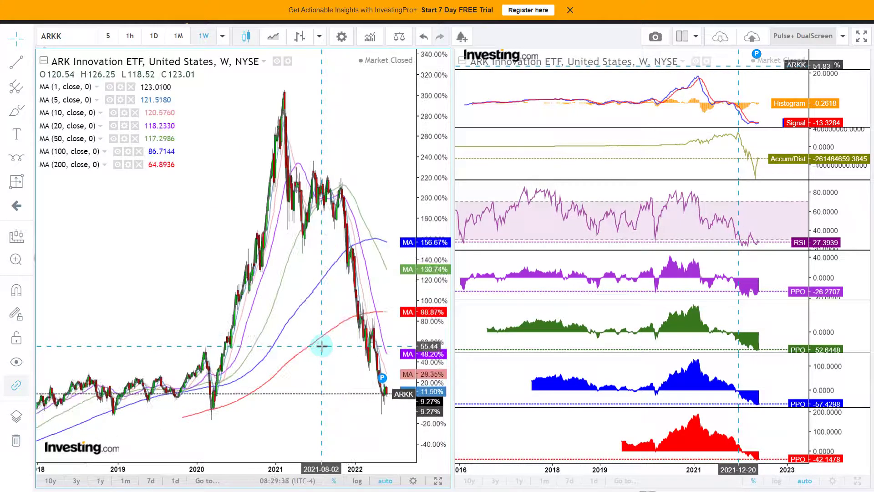
{"action": "scroll", "coordinate": [390, 365], "scroll_direction": "up", "scroll_amount": 3}
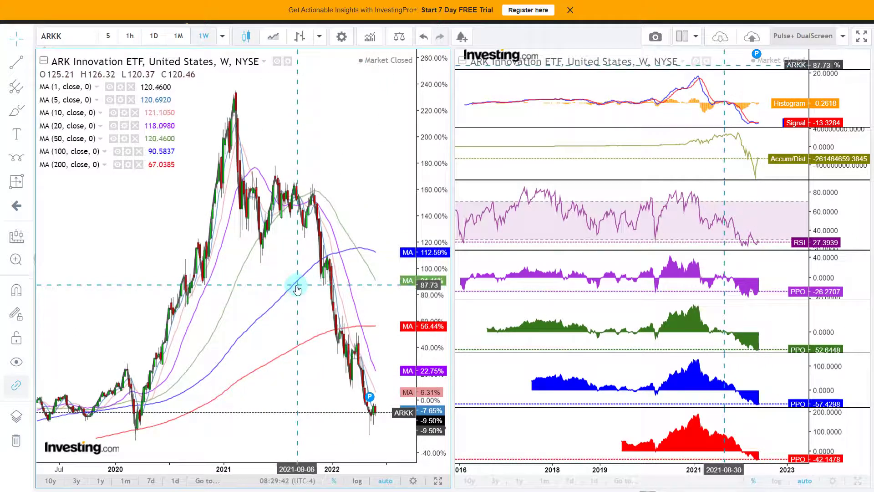
{"action": "scroll", "coordinate": [287, 275], "scroll_direction": "up", "scroll_amount": 2}
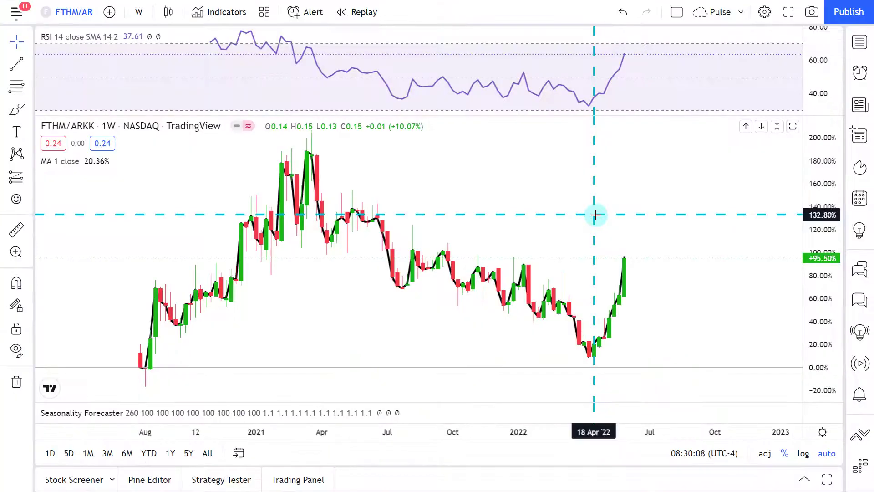
{"action": "scroll", "coordinate": [566, 223], "scroll_direction": "up", "scroll_amount": 1}
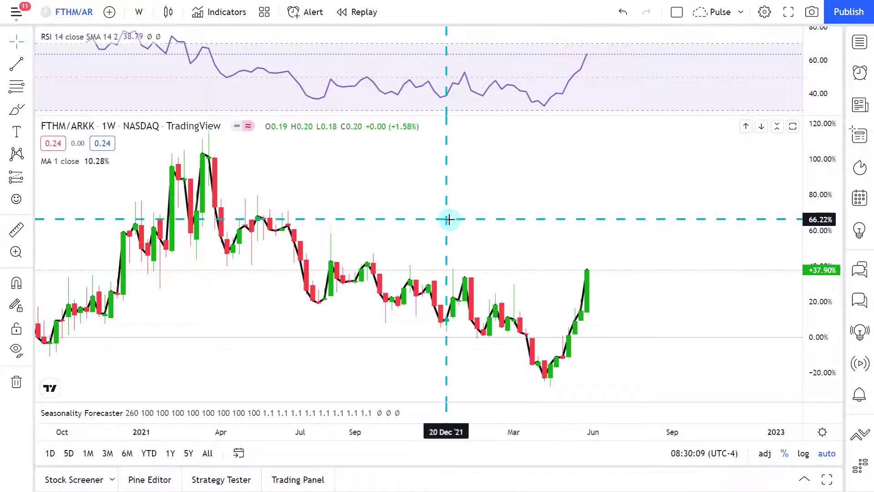
{"action": "scroll", "coordinate": [564, 225], "scroll_direction": "up", "scroll_amount": 2}
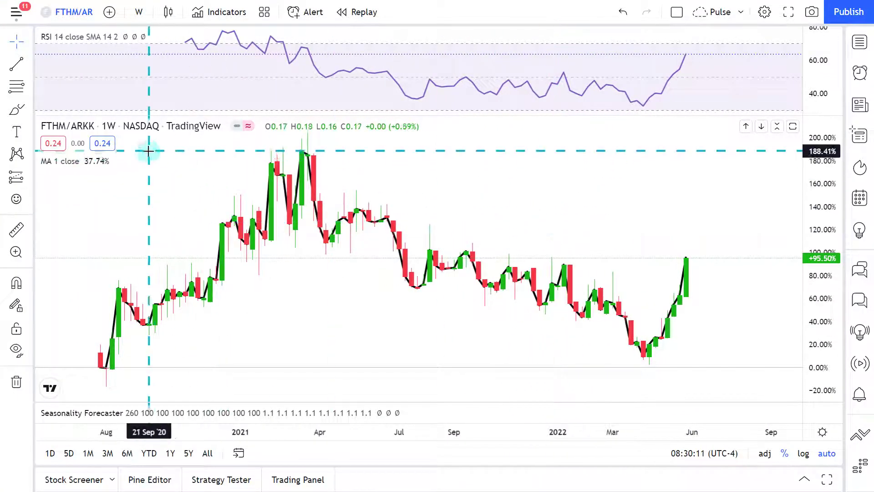
{"action": "scroll", "coordinate": [609, 223], "scroll_direction": "up", "scroll_amount": 1}
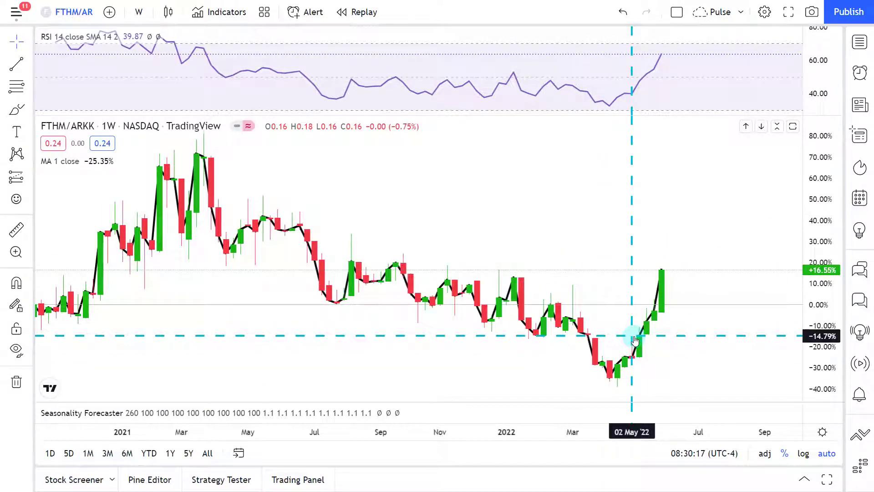
{"action": "scroll", "coordinate": [635, 341], "scroll_direction": "down", "scroll_amount": 1}
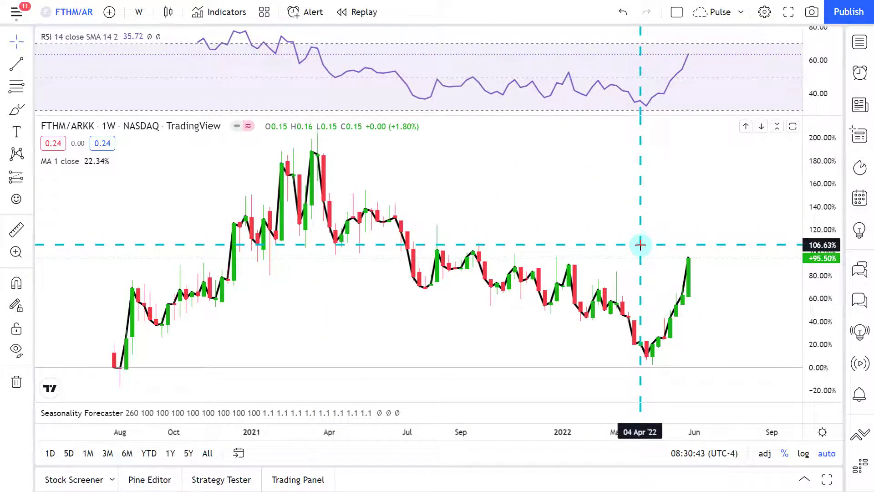
{"action": "scroll", "coordinate": [640, 245], "scroll_direction": "up", "scroll_amount": 1}
Switch the FTHM/ARKK ratio chart to 1D, collapsing the RSI and Seasonality Forecaster panes
{"action": "left_click", "coordinate": [779, 37]}
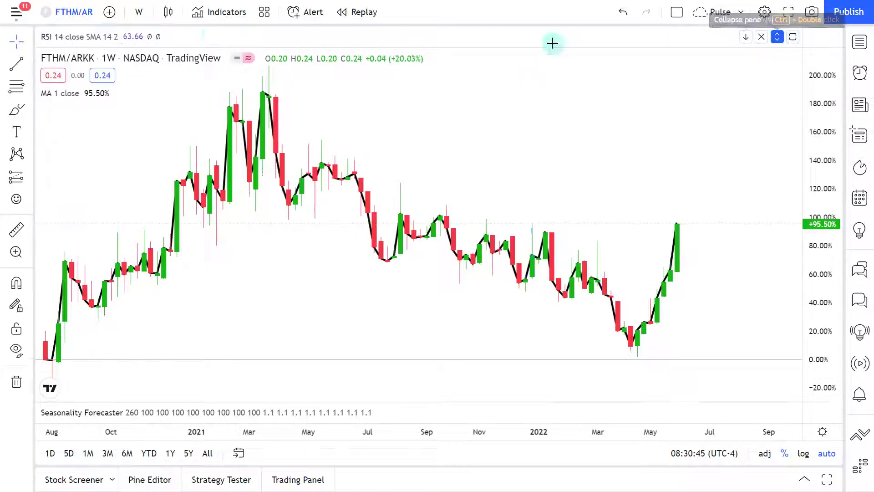
{"action": "left_click", "coordinate": [139, 12]}
{"action": "left_click", "coordinate": [200, 311]}
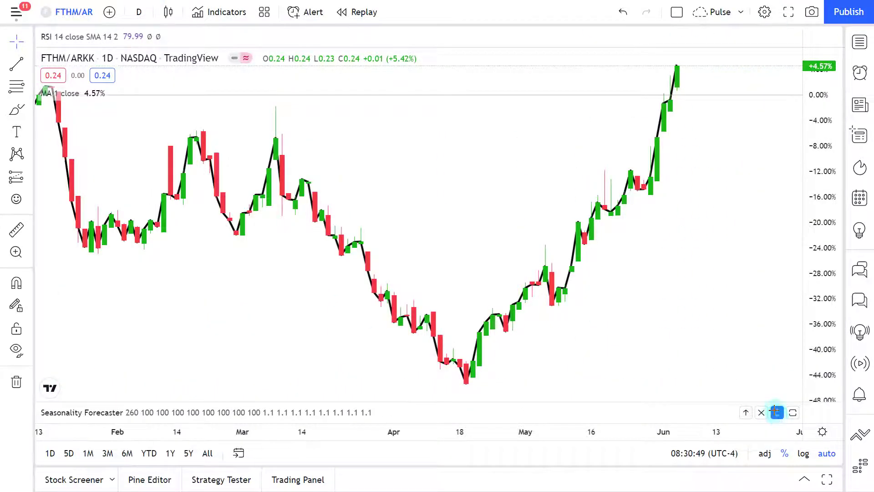
{"action": "left_click", "coordinate": [776, 413]}
{"action": "left_click_drag", "start_coordinate": [696, 255], "coordinate": [569, 264]}
{"action": "scroll", "coordinate": [578, 203], "scroll_direction": "down", "scroll_amount": 2}
{"action": "scroll", "coordinate": [583, 219], "scroll_direction": "up", "scroll_amount": 2}
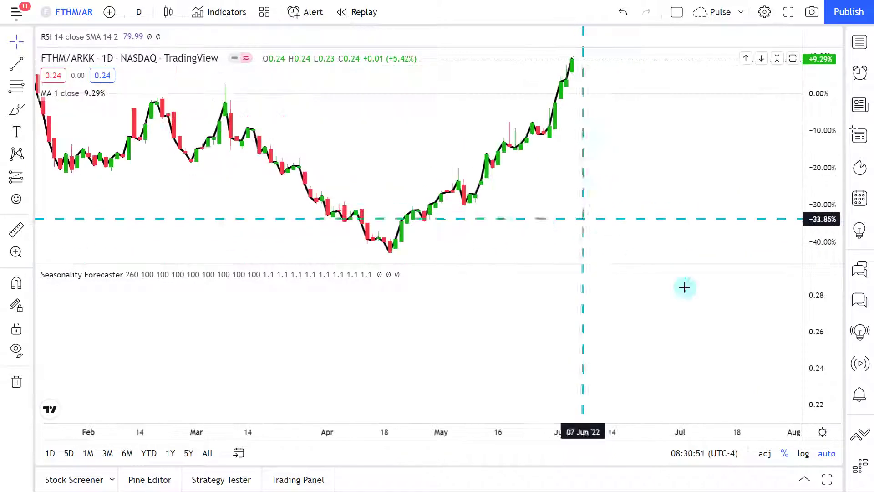
{"action": "left_click", "coordinate": [777, 275]}
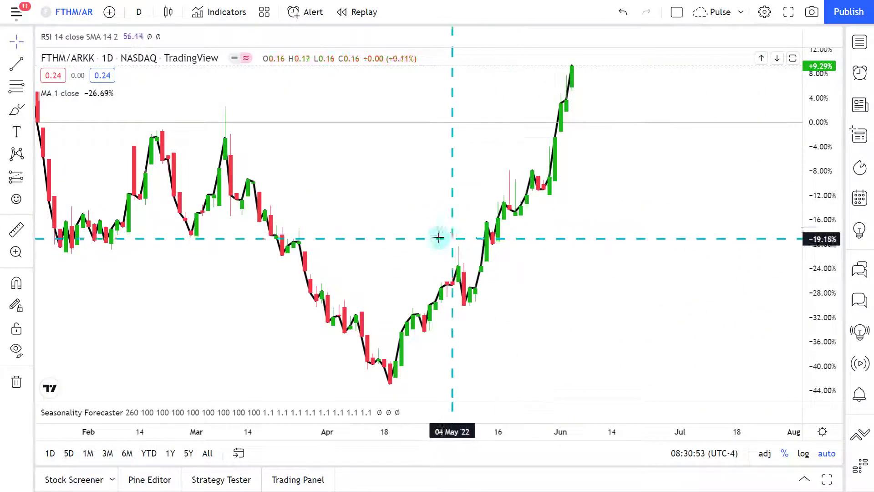
Restore the RSI pane and pan the chart to the March–July period
{"action": "scroll", "coordinate": [439, 237], "scroll_direction": "down", "scroll_amount": 2}
{"action": "left_click_drag", "start_coordinate": [515, 167], "coordinate": [591, 140]}
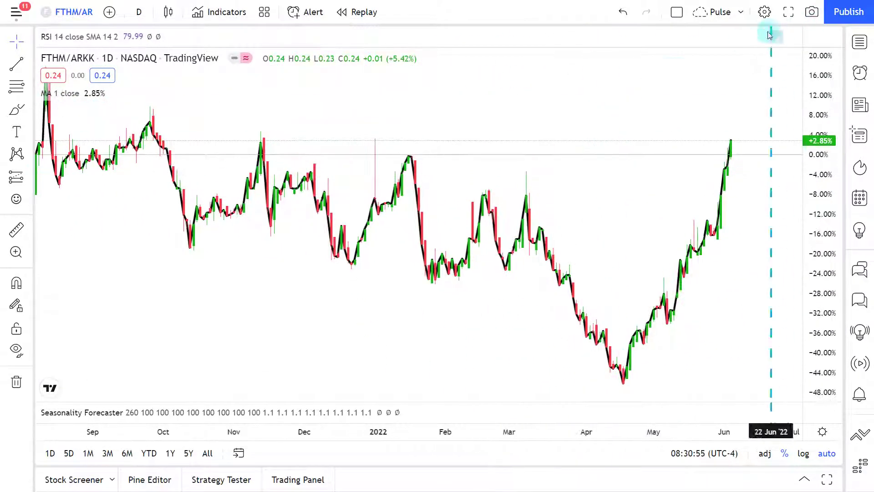
{"action": "left_click", "coordinate": [778, 36]}
{"action": "left_click_drag", "start_coordinate": [570, 146], "coordinate": [479, 132]}
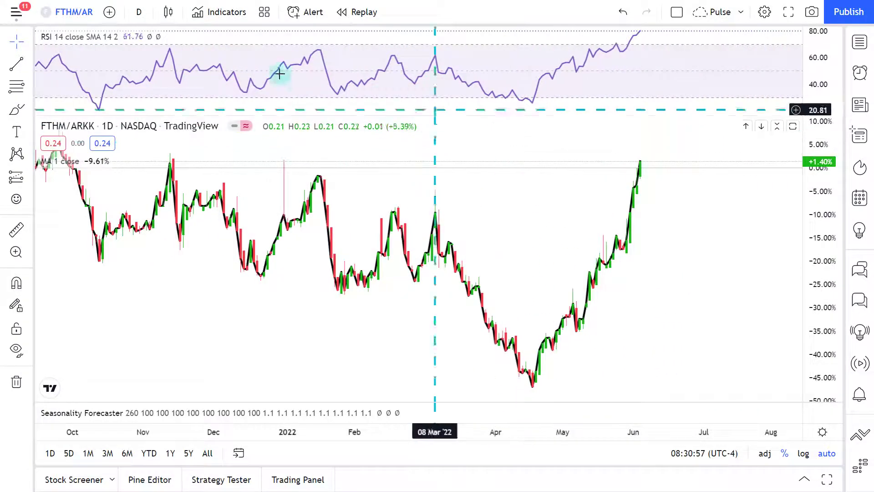
{"action": "scroll", "coordinate": [514, 169], "scroll_direction": "down", "scroll_amount": 3}
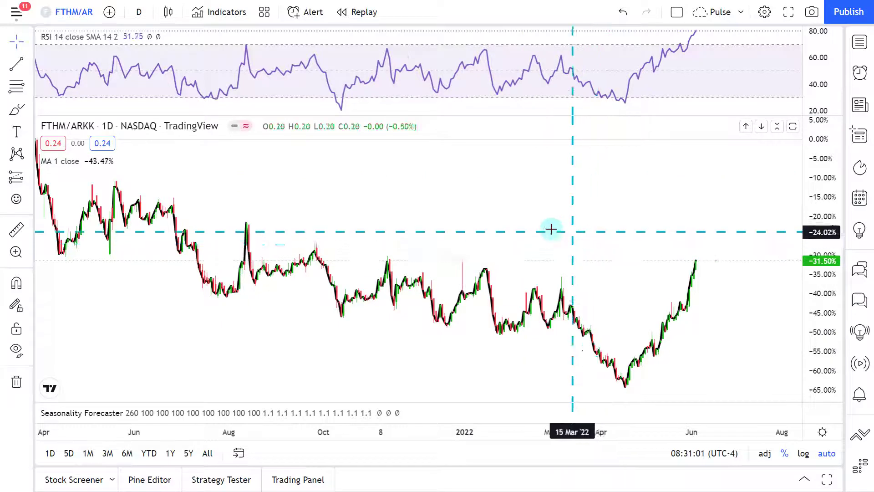
{"action": "scroll", "coordinate": [607, 230], "scroll_direction": "down", "scroll_amount": 2}
{"action": "left_click_drag", "start_coordinate": [376, 228], "coordinate": [201, 181]}
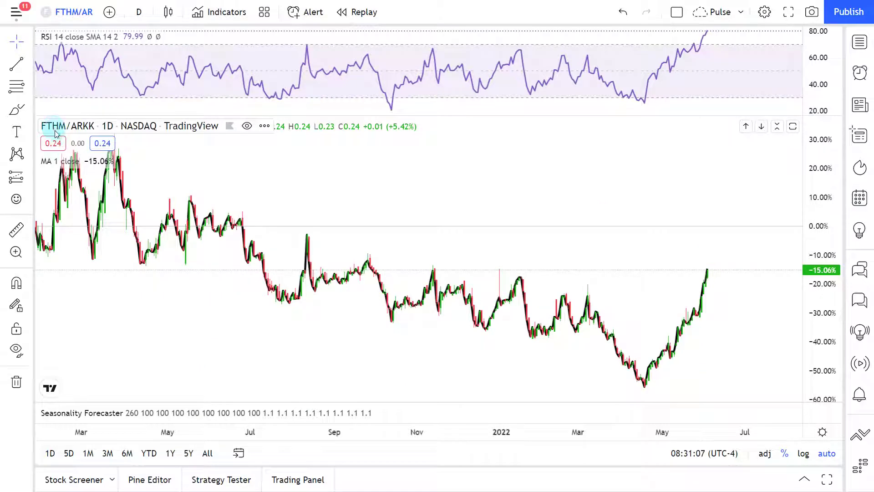
Zoom and pan through the daily FTHM/ARKK history around the April 2022 low
{"action": "scroll", "coordinate": [313, 248], "scroll_direction": "down", "scroll_amount": 3}
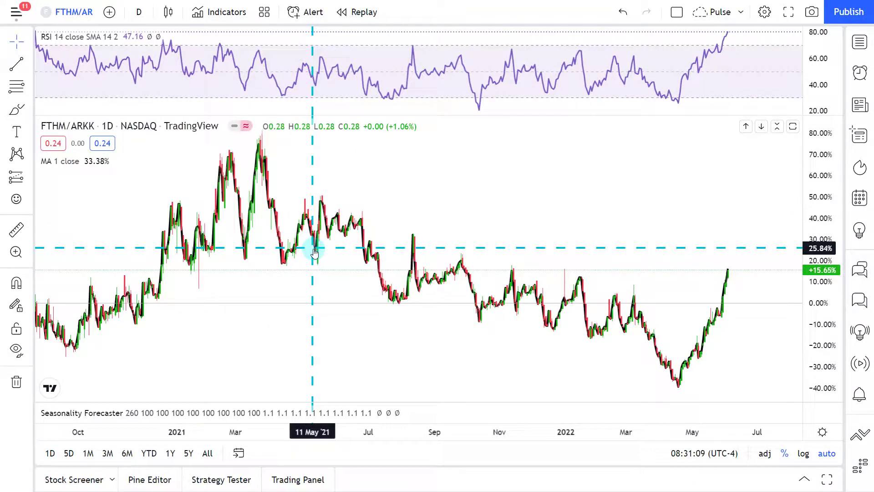
{"action": "scroll", "coordinate": [347, 279], "scroll_direction": "down", "scroll_amount": 2}
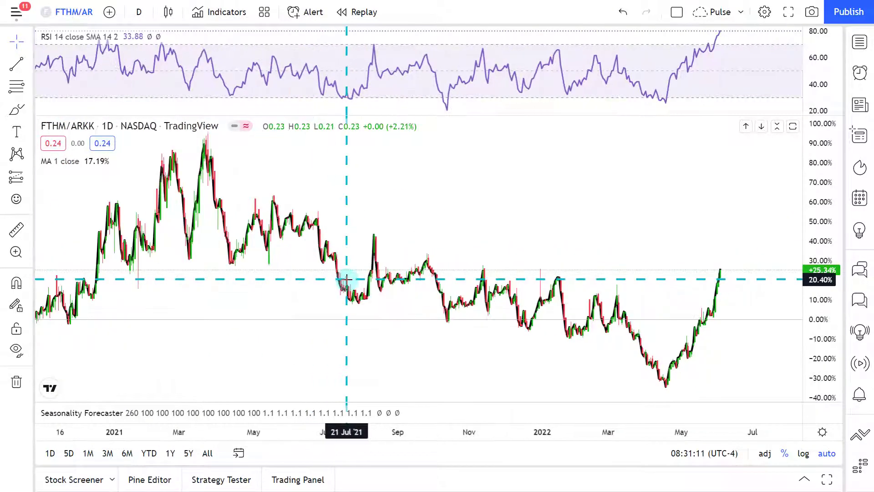
{"action": "scroll", "coordinate": [481, 306], "scroll_direction": "up", "scroll_amount": 4}
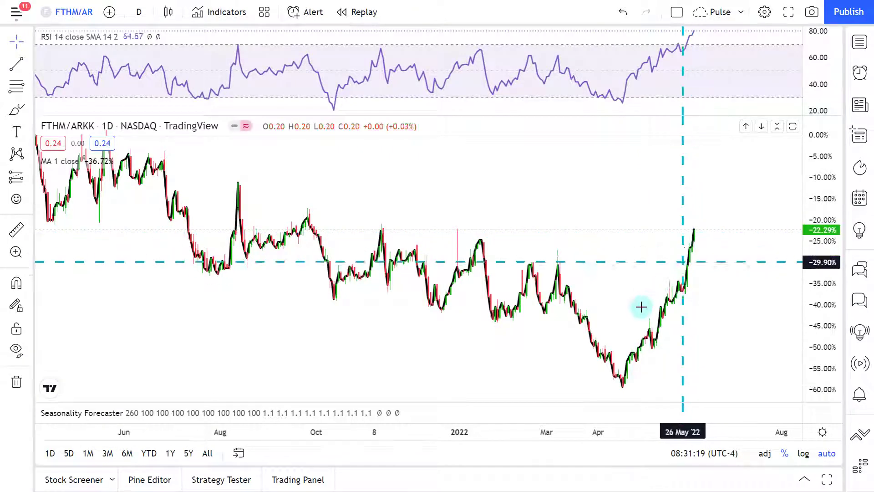
{"action": "scroll", "coordinate": [638, 250], "scroll_direction": "down", "scroll_amount": 5}
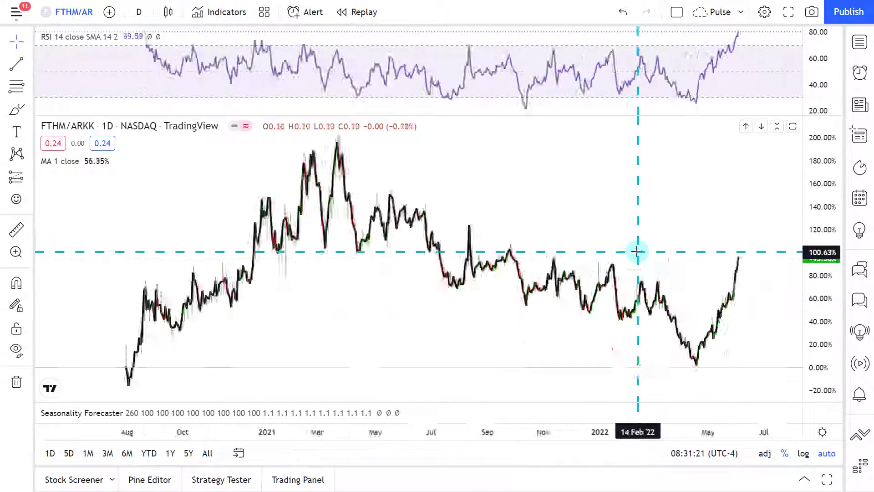
{"action": "scroll", "coordinate": [691, 228], "scroll_direction": "up", "scroll_amount": 2}
{"action": "scroll", "coordinate": [691, 229], "scroll_direction": "up", "scroll_amount": 1}
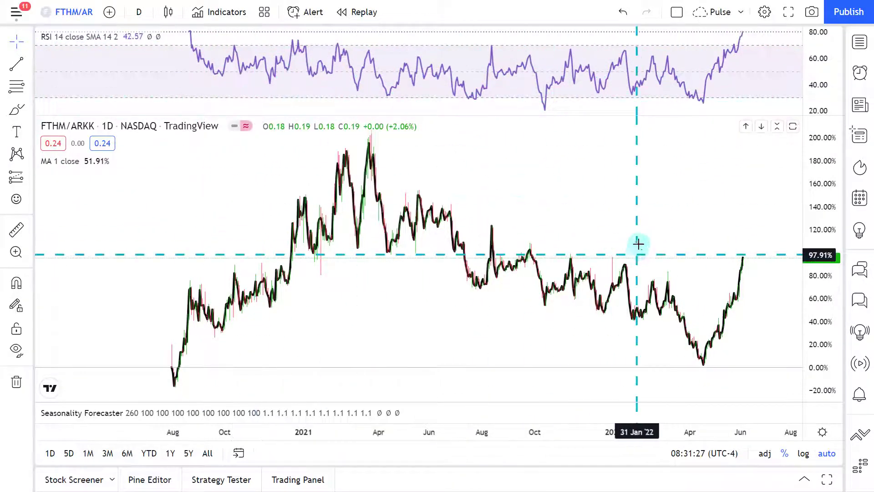
{"action": "left_click_drag", "start_coordinate": [665, 224], "coordinate": [623, 224]}
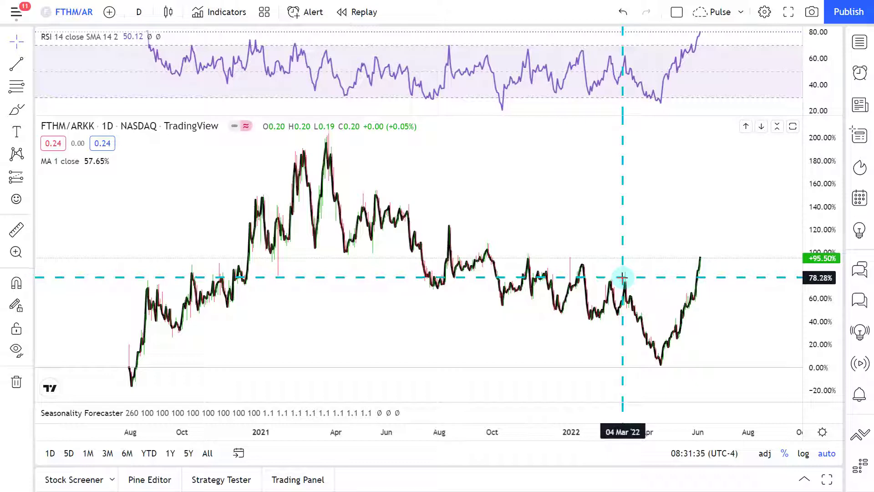
{"action": "scroll", "coordinate": [622, 277], "scroll_direction": "up", "scroll_amount": 3}
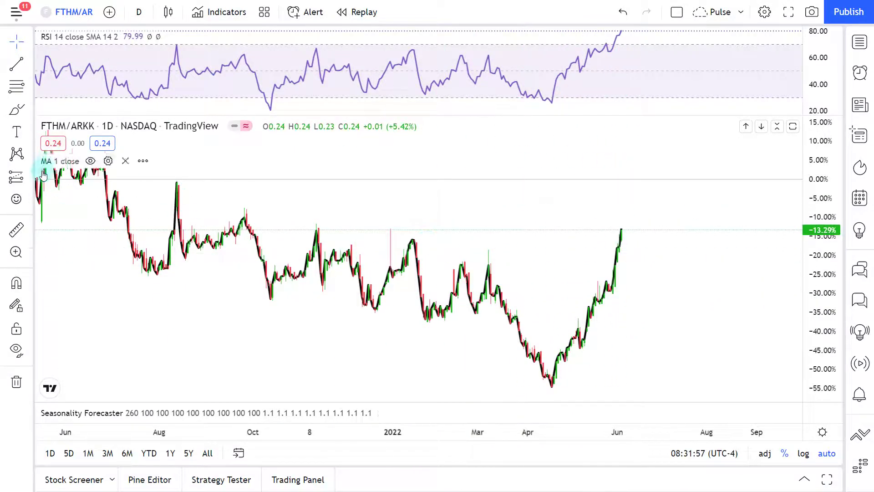
Start a Date and Price Range measurement from the mid-May candles, then cancel it
{"action": "left_click", "coordinate": [30, 178]}
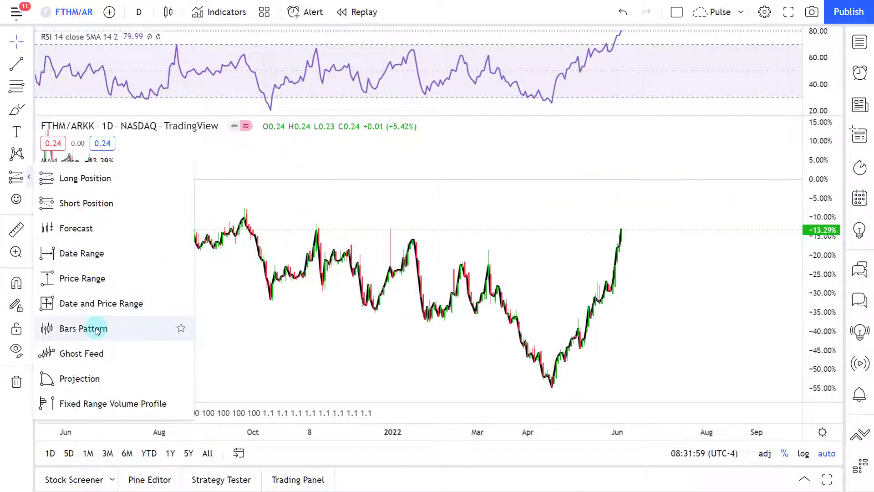
{"action": "left_click", "coordinate": [146, 302]}
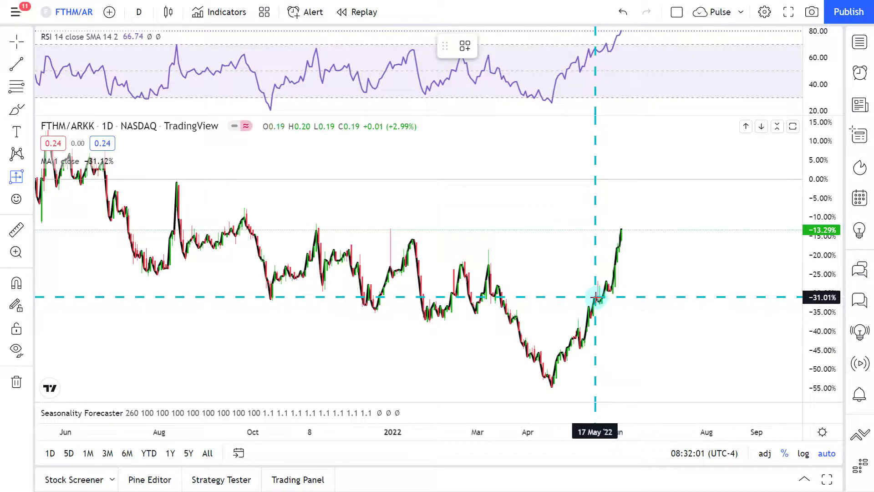
{"action": "left_click", "coordinate": [599, 300]}
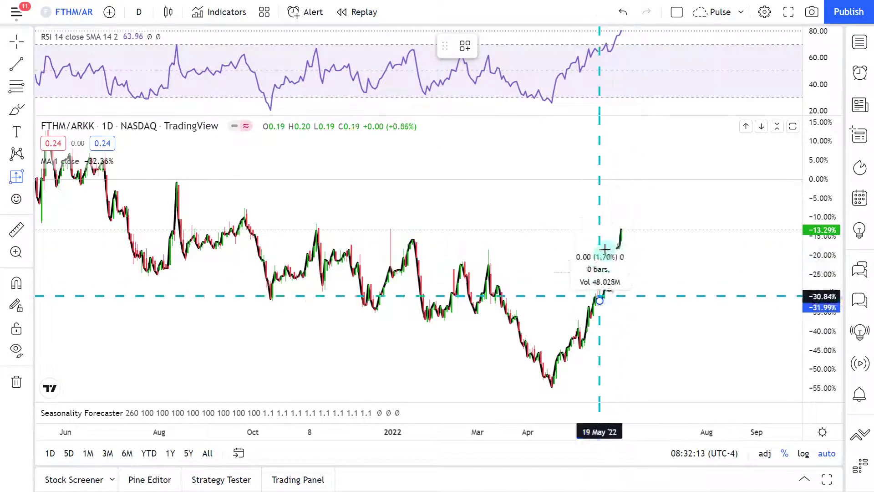
{"action": "key", "text": "Escape"}
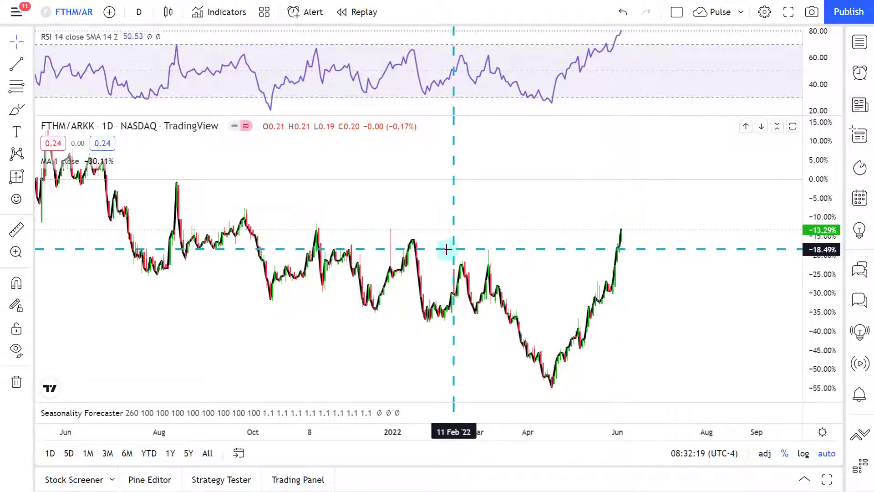
Measure the rally from the 03 Jun '22 candle with Date and Price Range, then dismiss it
{"action": "left_click", "coordinate": [30, 177]}
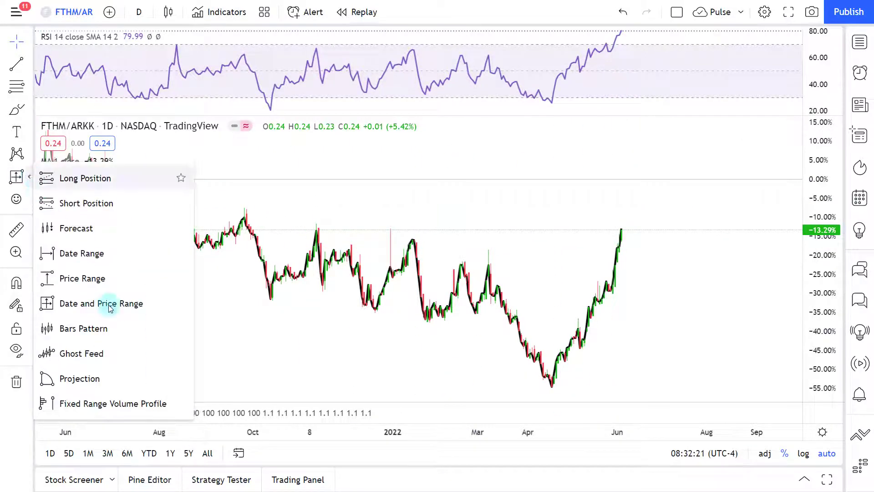
{"action": "left_click", "coordinate": [146, 303]}
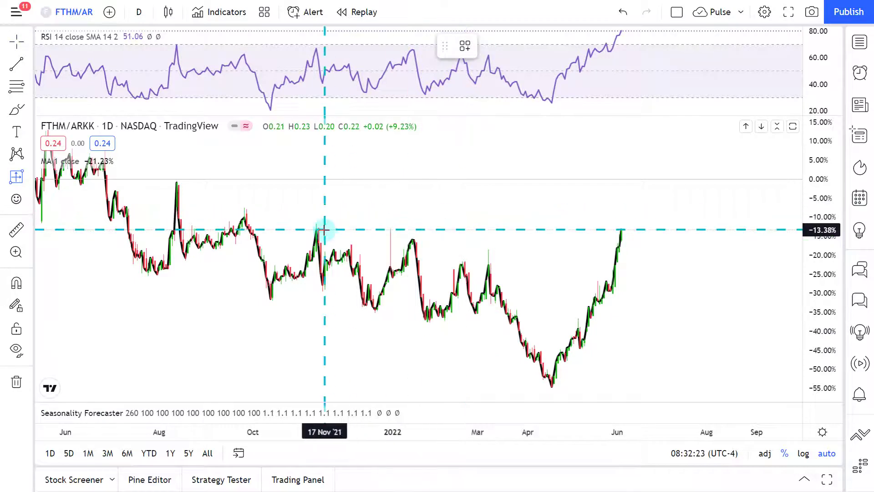
{"action": "left_click", "coordinate": [622, 230]}
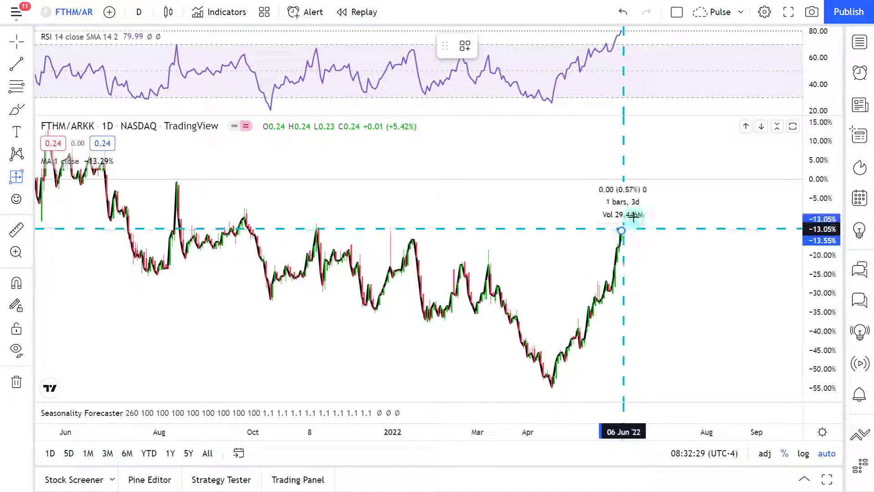
{"action": "left_click", "coordinate": [663, 269]}
{"action": "scroll", "coordinate": [519, 231], "scroll_direction": "down", "scroll_amount": 5}
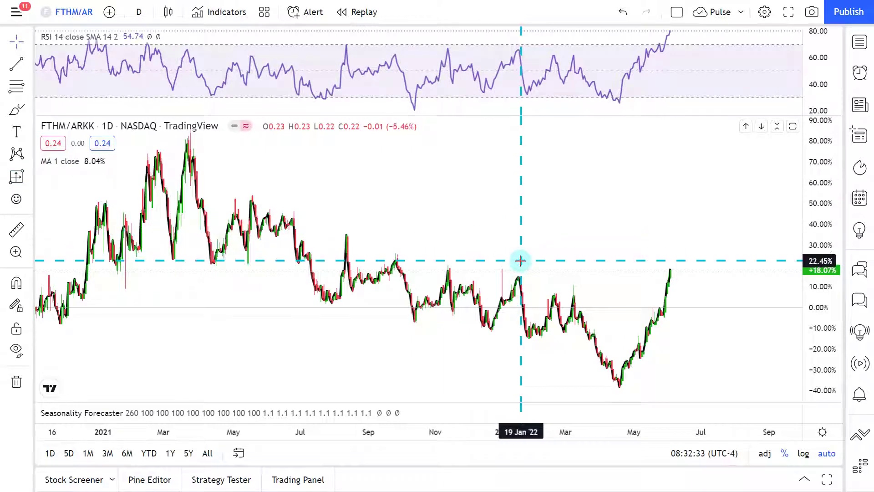
Zoom around the daily FTHM/ARKK chart's rebound from its mid-April 2022 low
{"action": "scroll", "coordinate": [520, 259], "scroll_direction": "up", "scroll_amount": 1}
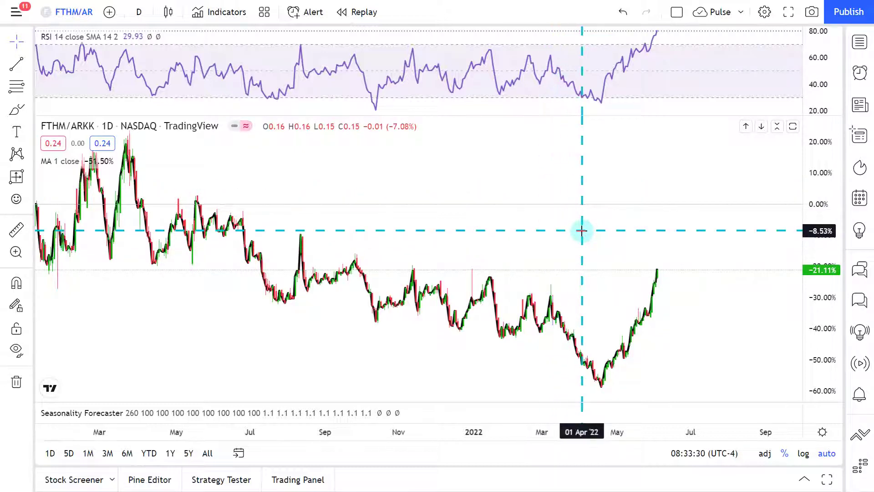
{"action": "scroll", "coordinate": [588, 303], "scroll_direction": "up", "scroll_amount": 2}
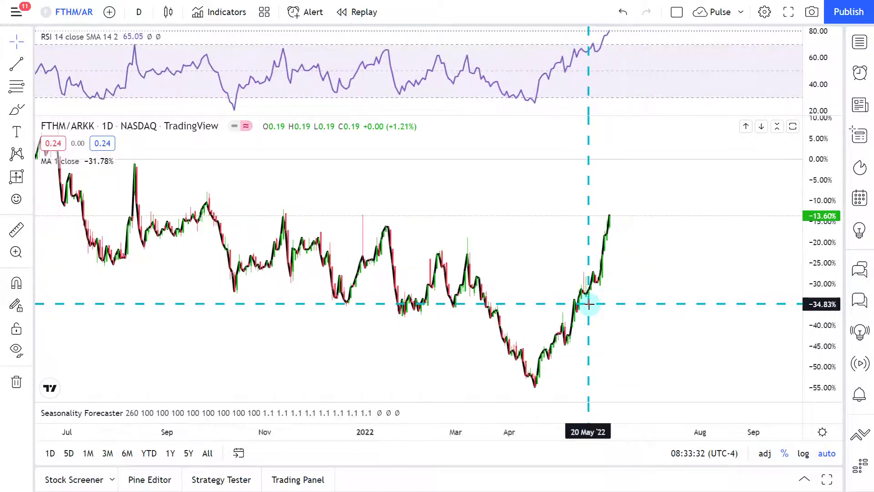
{"action": "scroll", "coordinate": [588, 303], "scroll_direction": "down", "scroll_amount": 2}
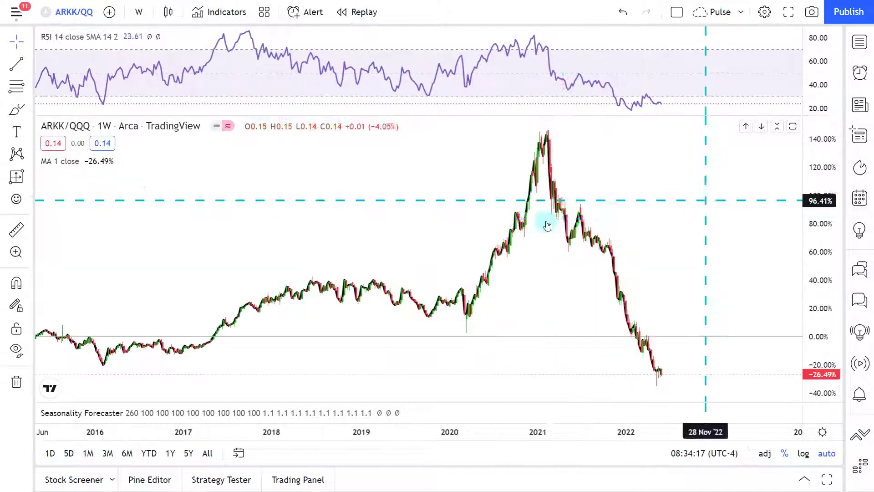
Zoom in and out on the weekly ARKK/QQQ ratio chart
{"action": "scroll", "coordinate": [422, 244], "scroll_direction": "down", "scroll_amount": 3}
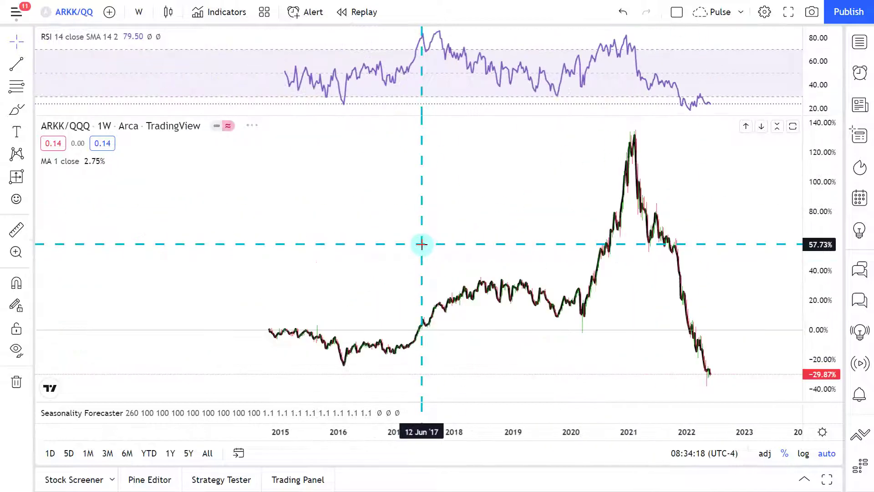
{"action": "scroll", "coordinate": [421, 244], "scroll_direction": "up", "scroll_amount": 3}
{"action": "scroll", "coordinate": [423, 246], "scroll_direction": "up", "scroll_amount": 3}
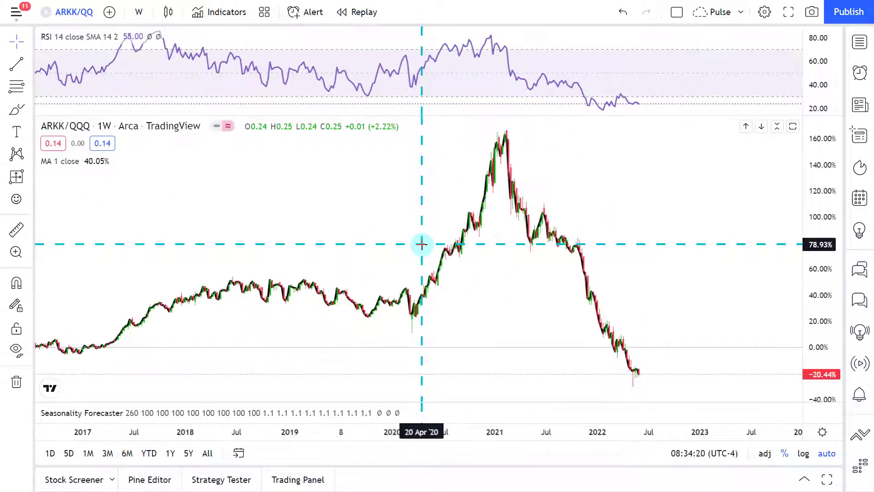
{"action": "scroll", "coordinate": [423, 245], "scroll_direction": "down", "scroll_amount": 3}
{"action": "scroll", "coordinate": [437, 302], "scroll_direction": "down", "scroll_amount": 3}
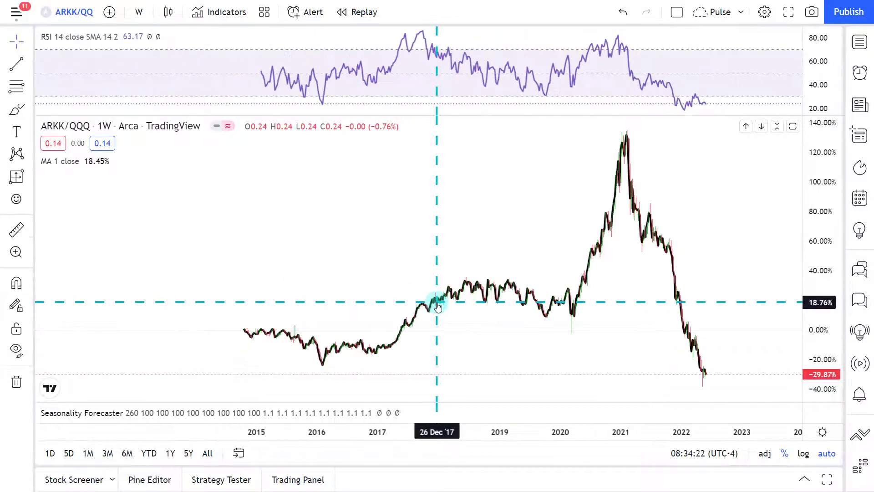
{"action": "scroll", "coordinate": [437, 304], "scroll_direction": "up", "scroll_amount": 5}
{"action": "scroll", "coordinate": [437, 304], "scroll_direction": "down", "scroll_amount": 3}
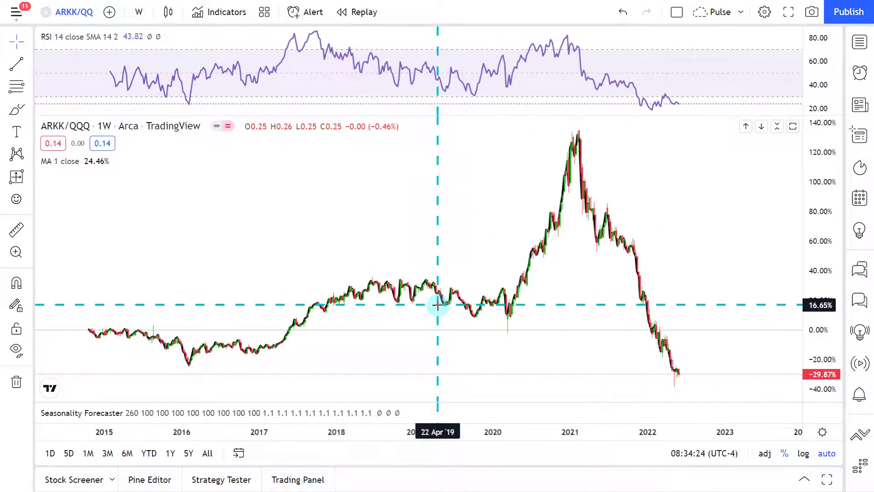
{"action": "scroll", "coordinate": [438, 304], "scroll_direction": "up", "scroll_amount": 5}
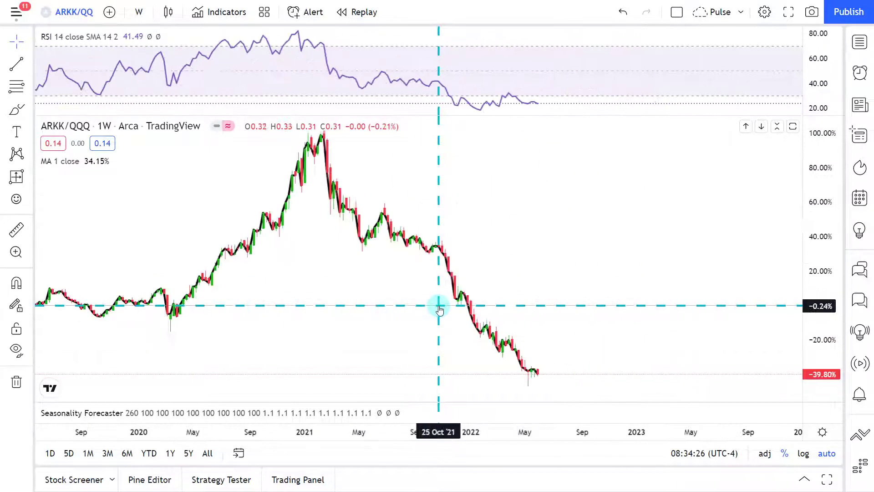
Pan the chart toward recent weeks and collapse the RSI pane
{"action": "left_click_drag", "start_coordinate": [459, 271], "coordinate": [651, 272]}
{"action": "scroll", "coordinate": [651, 272], "scroll_direction": "up", "scroll_amount": 3}
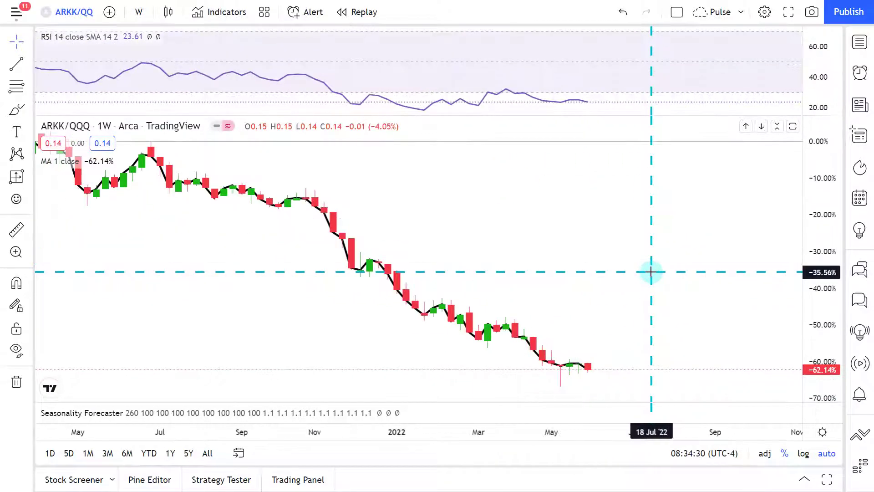
{"action": "scroll", "coordinate": [649, 270], "scroll_direction": "down", "scroll_amount": 5}
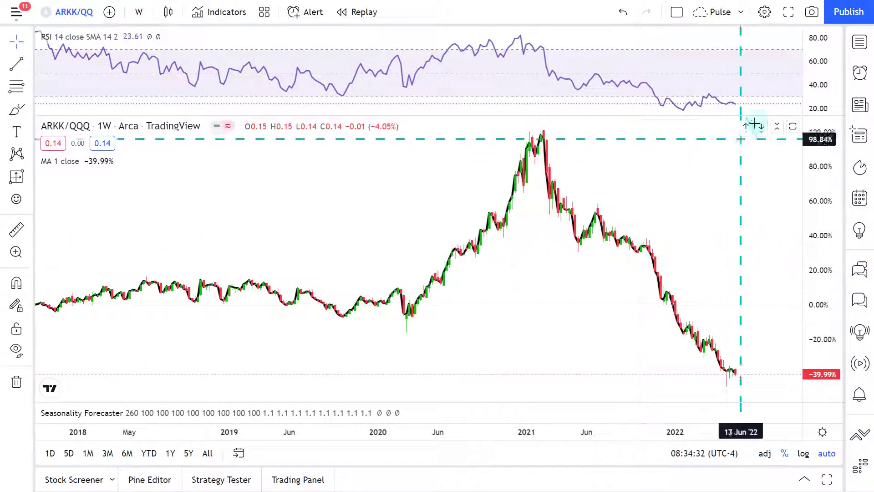
{"action": "scroll", "coordinate": [693, 210], "scroll_direction": "right", "scroll_amount": 3}
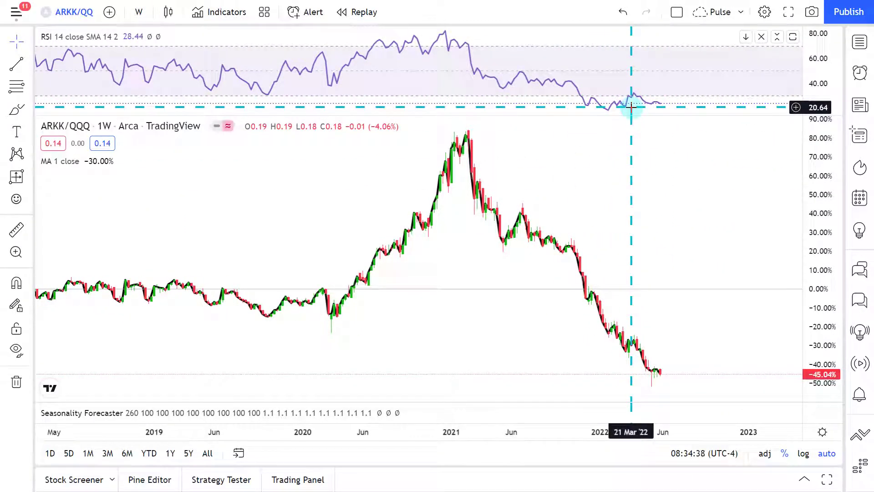
{"action": "left_click", "coordinate": [778, 37]}
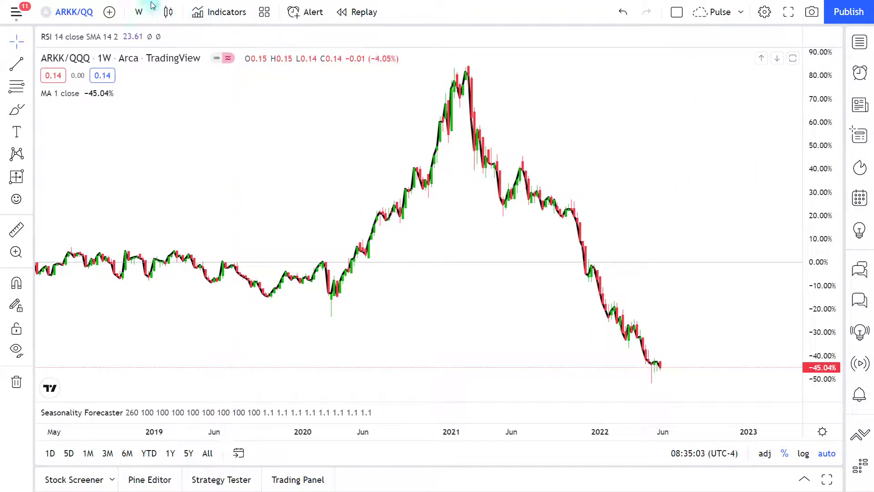
Switch the ARKK/QQQ chart to daily candles and enlarge the Seasonality Forecaster pane
{"action": "left_click", "coordinate": [139, 11]}
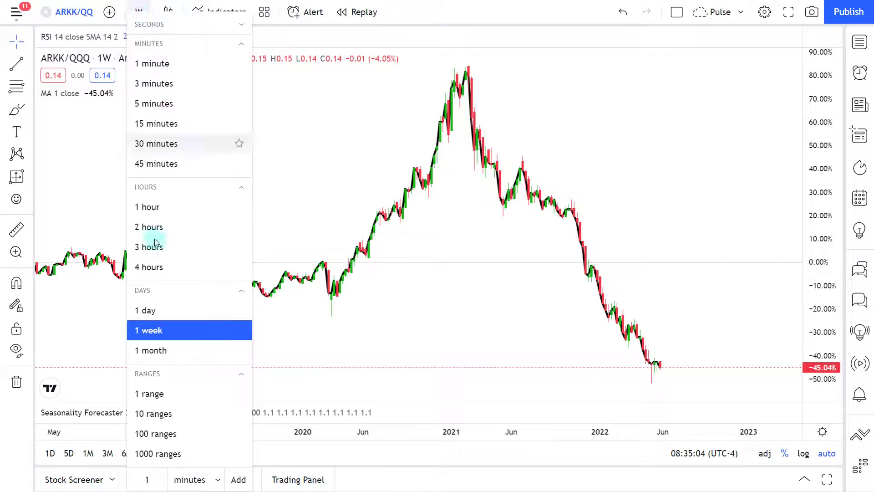
{"action": "left_click", "coordinate": [161, 311]}
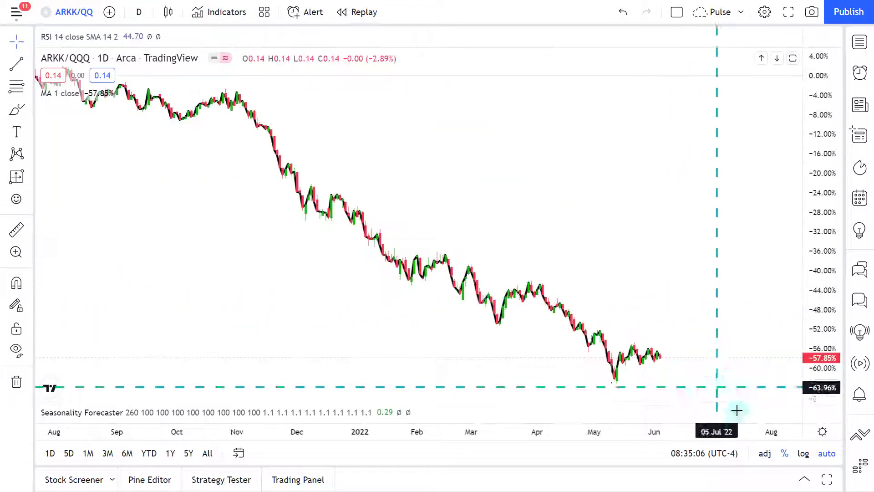
{"action": "left_click", "coordinate": [777, 412]}
Pan the chart from October–October to December–September
{"action": "left_click_drag", "start_coordinate": [716, 203], "coordinate": [610, 206]}
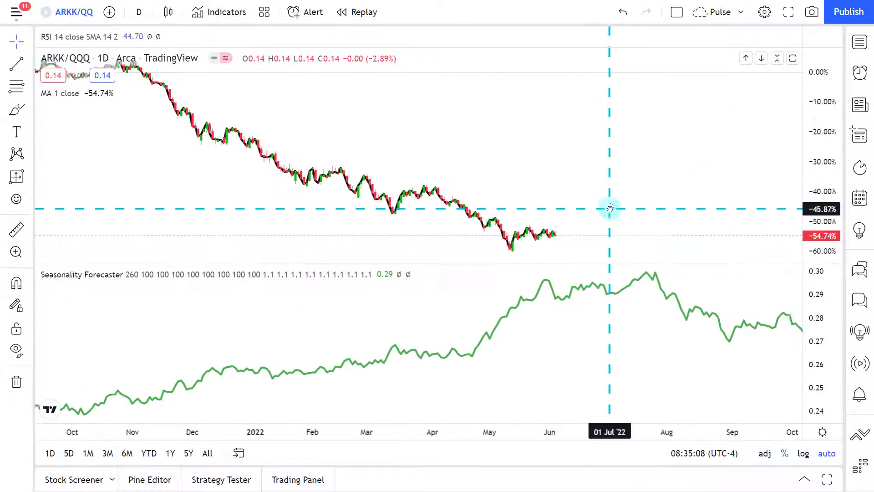
{"action": "scroll", "coordinate": [591, 335], "scroll_direction": "up", "scroll_amount": 3}
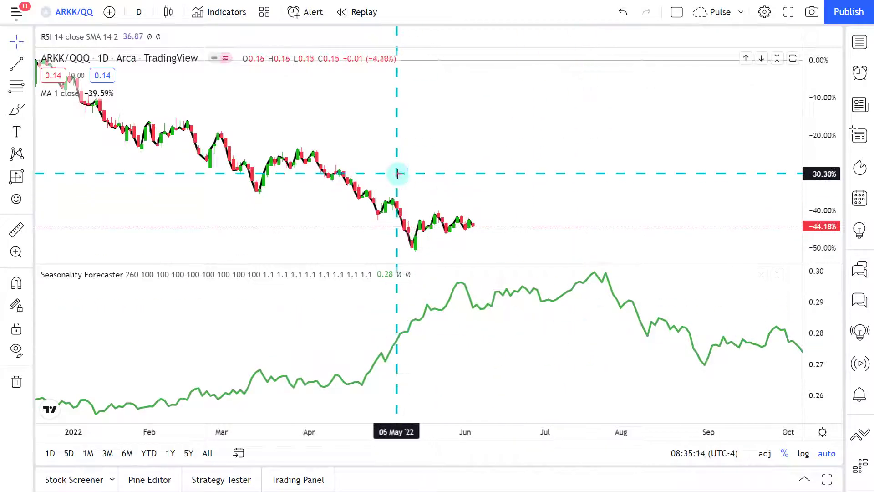
{"action": "left_click_drag", "start_coordinate": [396, 175], "coordinate": [495, 213]}
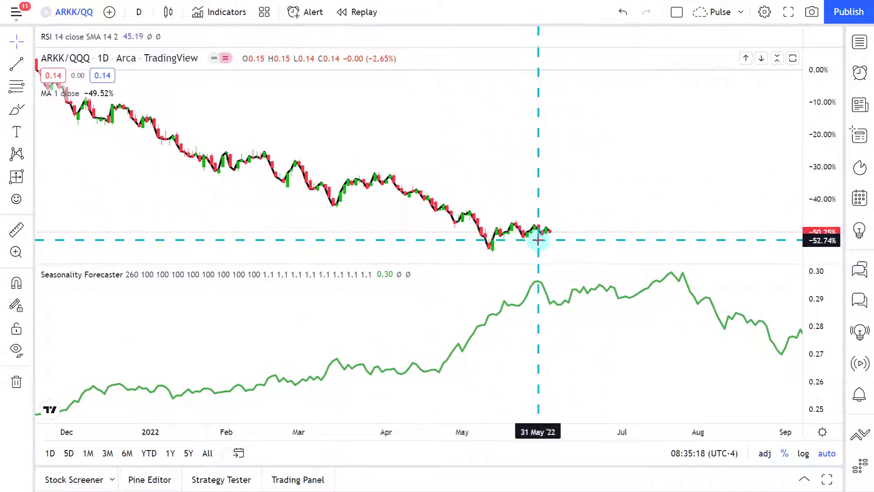
{"action": "scroll", "coordinate": [597, 211], "scroll_direction": "left", "scroll_amount": 10}
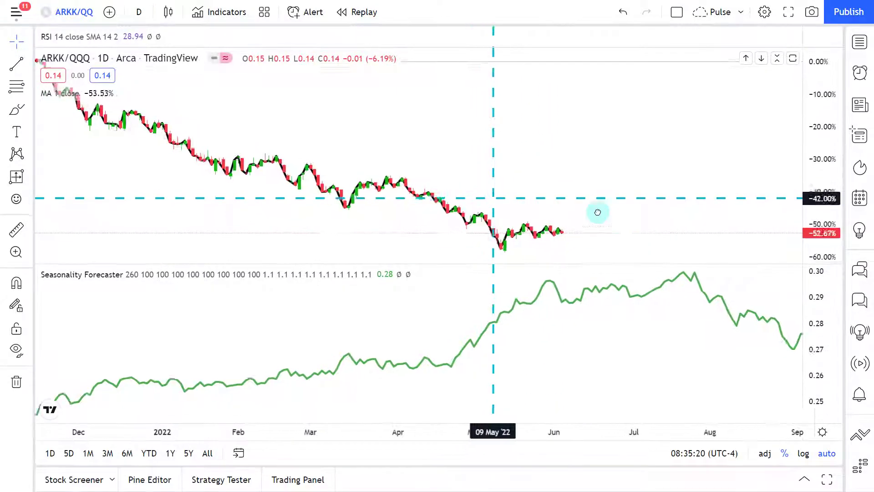
{"action": "scroll", "coordinate": [286, 209], "scroll_direction": "left", "scroll_amount": 15}
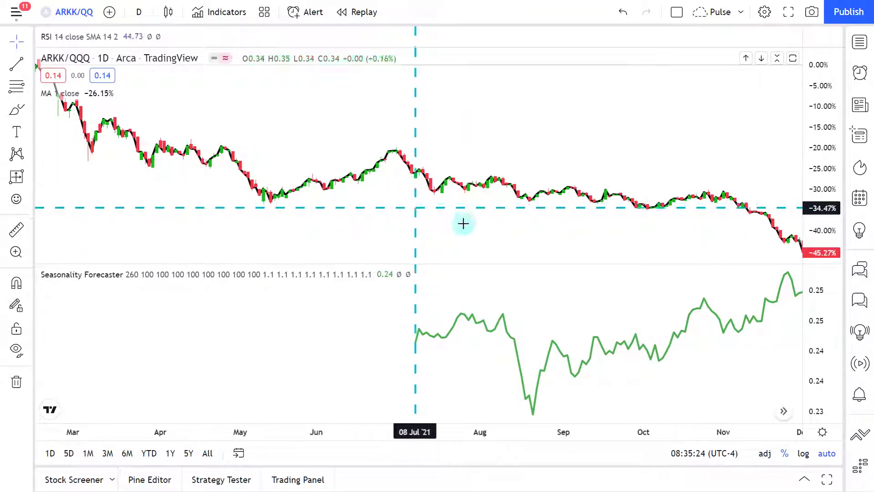
Shift the chart from April–December through to October–July, then return to the Excel watchlist
{"action": "left_click_drag", "start_coordinate": [518, 219], "coordinate": [396, 220]}
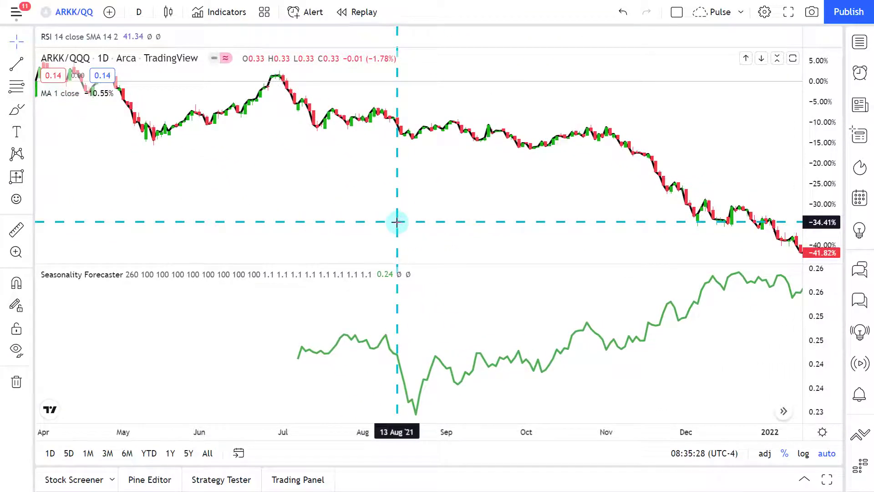
{"action": "left_click_drag", "start_coordinate": [502, 205], "coordinate": [300, 220]}
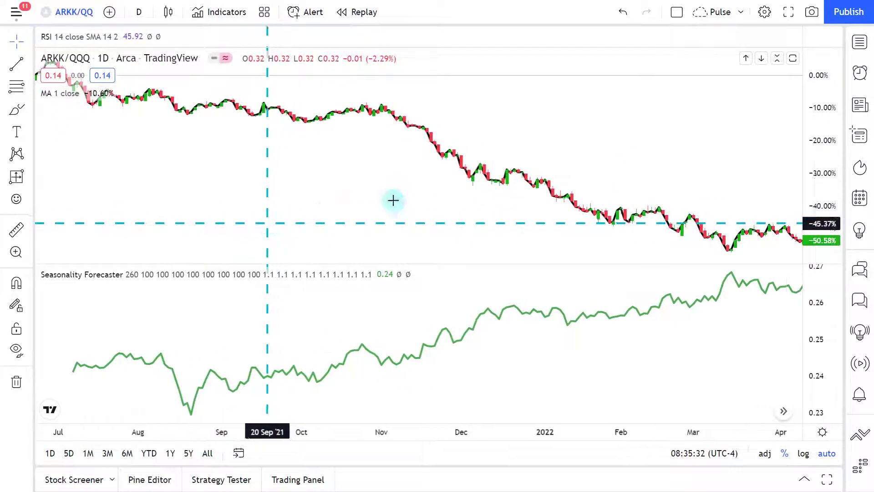
{"action": "left_click_drag", "start_coordinate": [595, 157], "coordinate": [449, 158]}
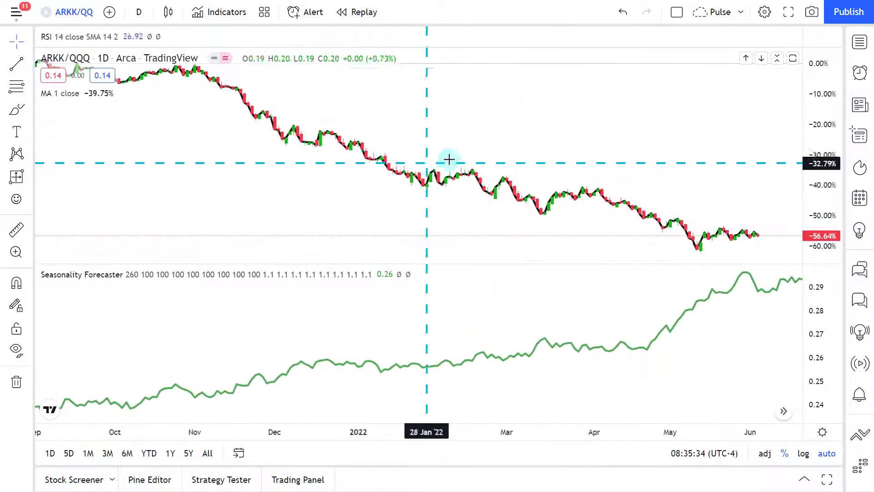
{"action": "left_click_drag", "start_coordinate": [597, 143], "coordinate": [641, 171]}
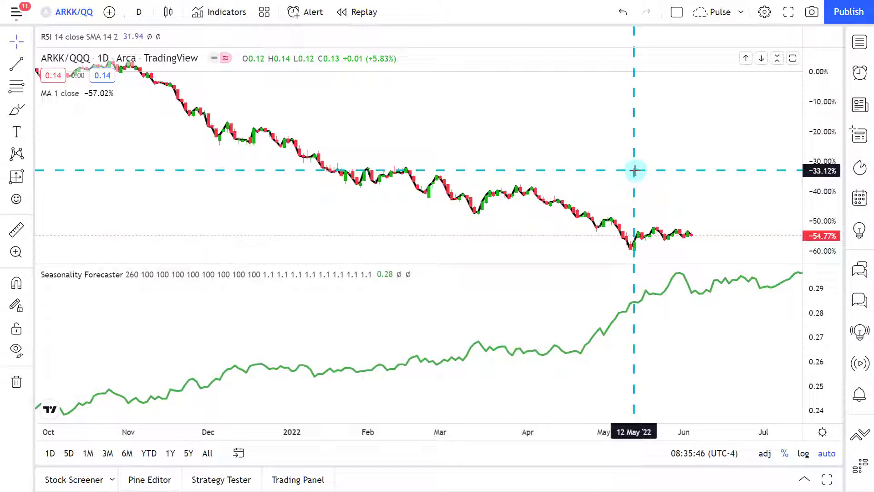
{"action": "scroll", "coordinate": [671, 179], "scroll_direction": "up", "scroll_amount": 5}
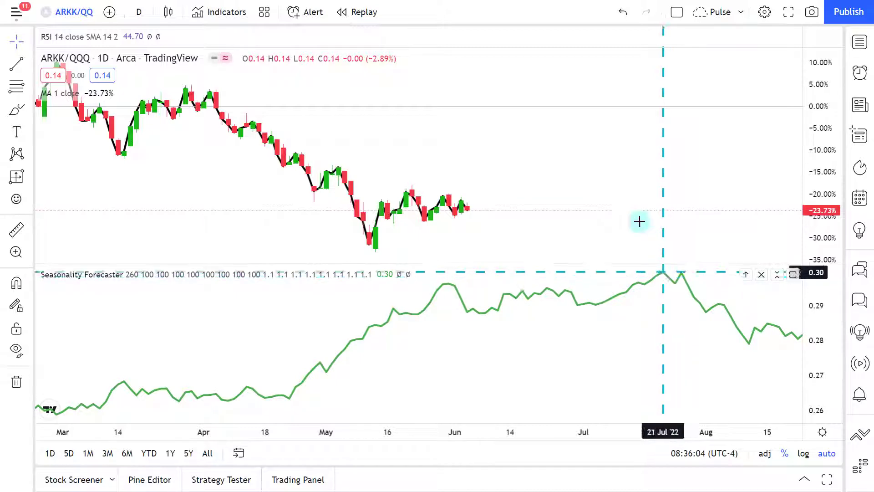
{"action": "key", "text": "alt+Tab"}
{"action": "left_click", "coordinate": [805, 358]}
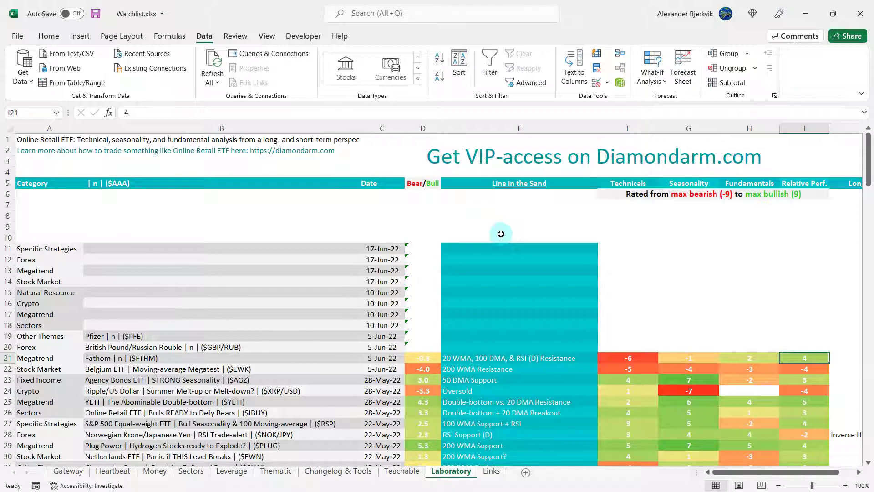
{"action": "left_click", "coordinate": [427, 357]}
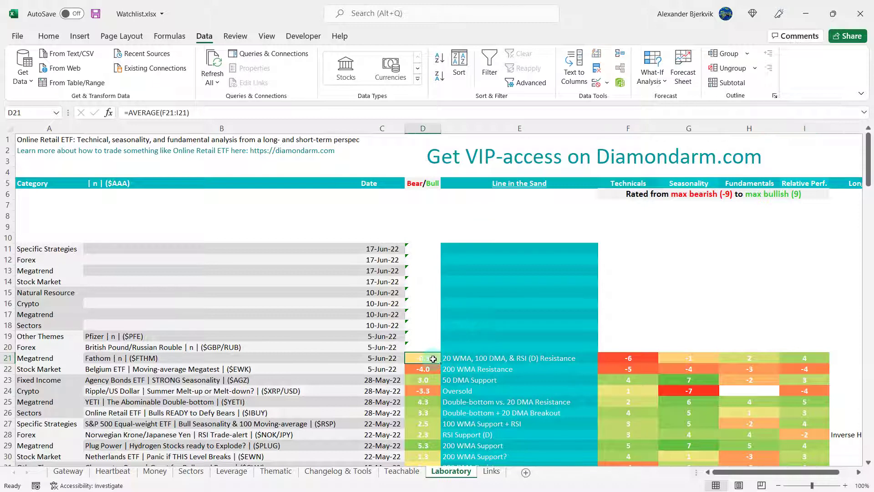
{"action": "left_click", "coordinate": [423, 203]}
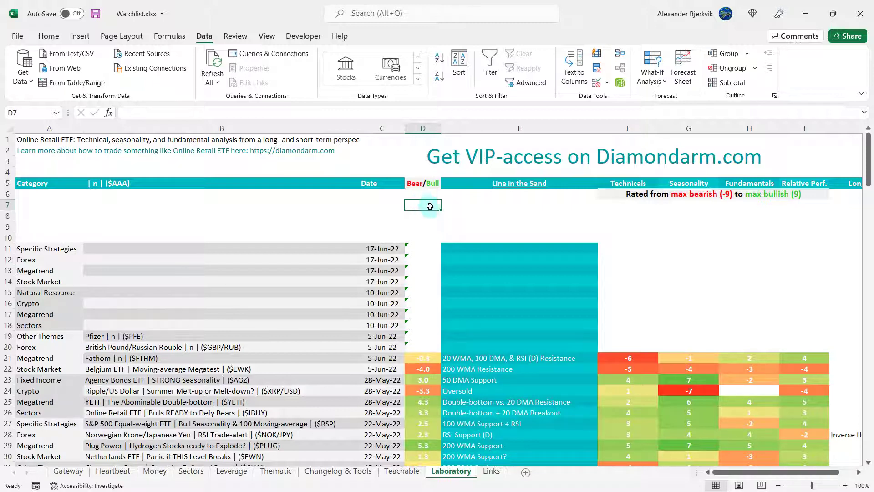
{"action": "left_click", "coordinate": [483, 358]}
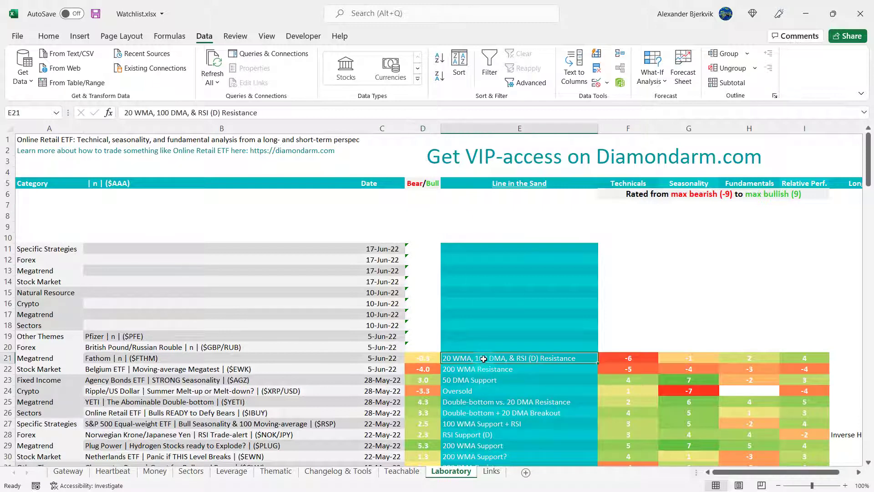
{"action": "left_click", "coordinate": [490, 207]}
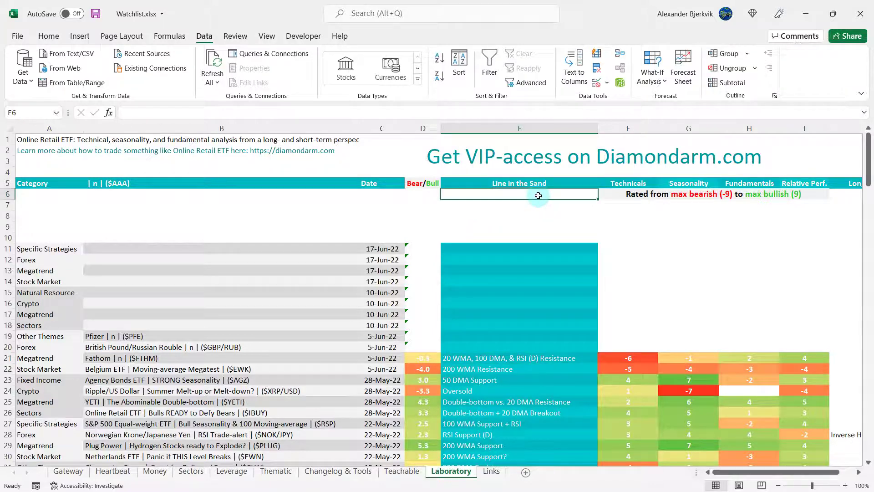
Revisit Fathom's line-in-the-sand text in E21 and its FTHM entry in B21
{"action": "left_click", "coordinate": [523, 213]}
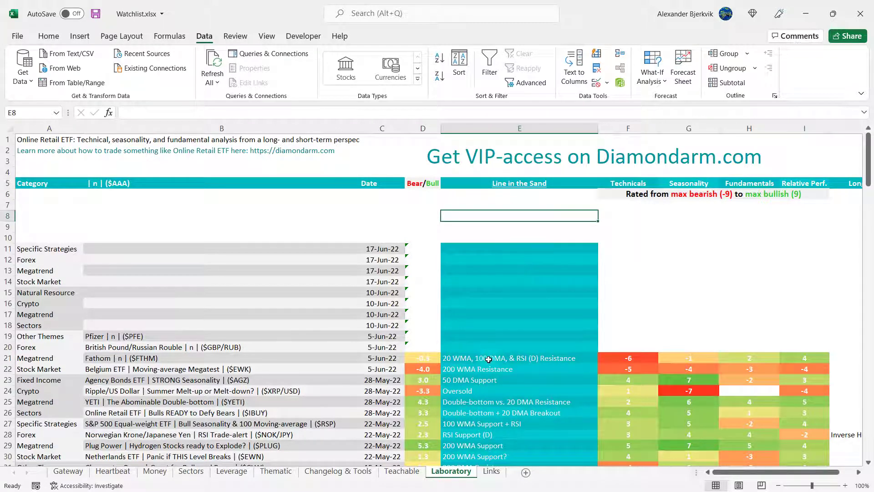
{"action": "left_click", "coordinate": [492, 358]}
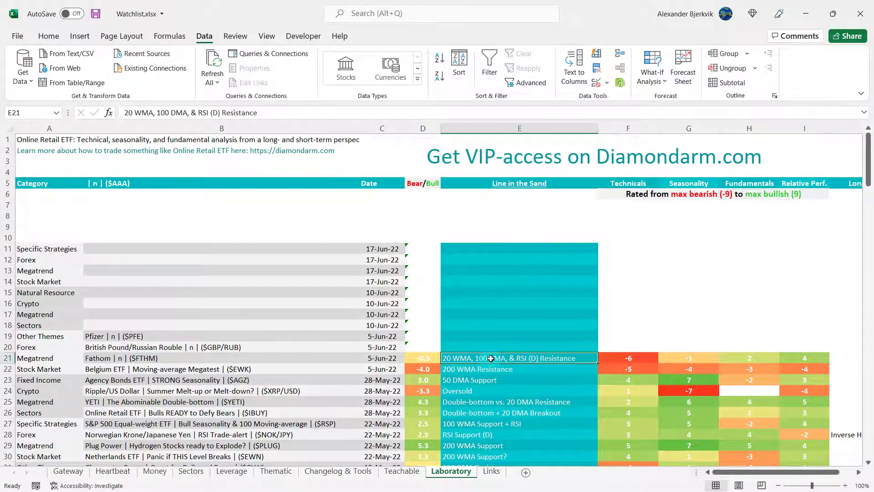
{"action": "left_click", "coordinate": [513, 203]}
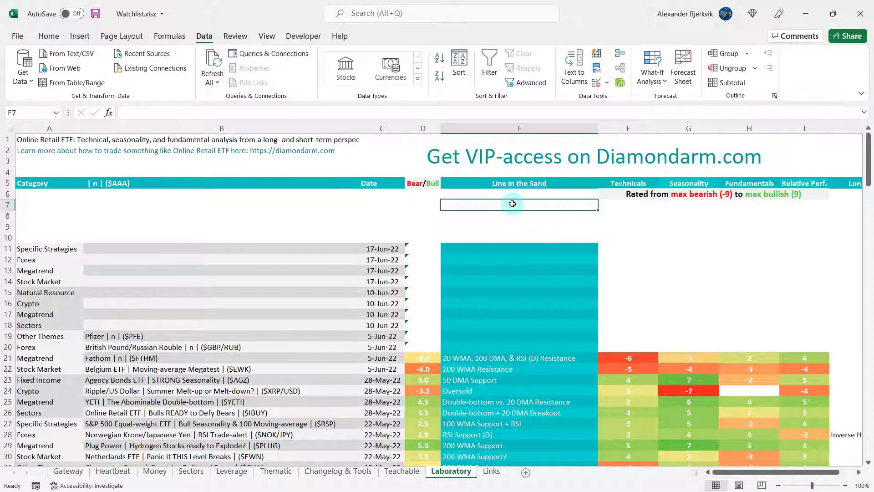
{"action": "left_click", "coordinate": [205, 358]}
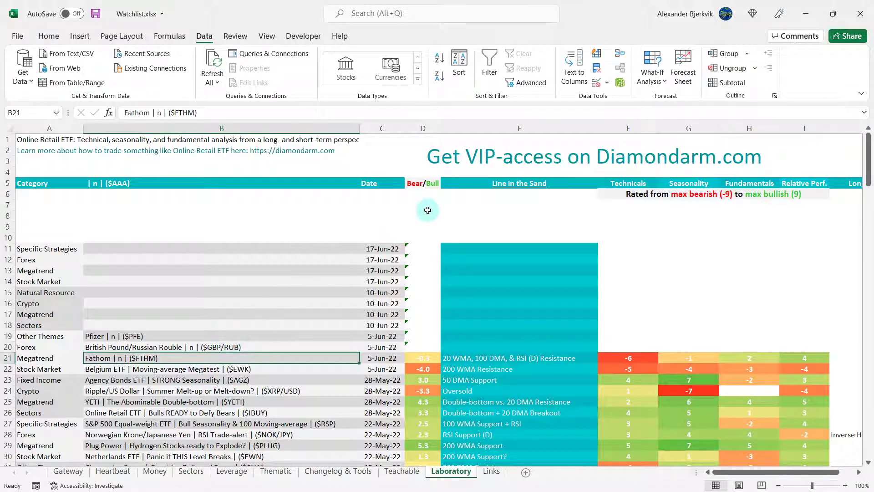
Check Fathom's E21 text again, then click through empty cells E6–E8 without changes
{"action": "left_click", "coordinate": [424, 205]}
{"action": "left_click", "coordinate": [495, 358]}
{"action": "left_click", "coordinate": [517, 215]}
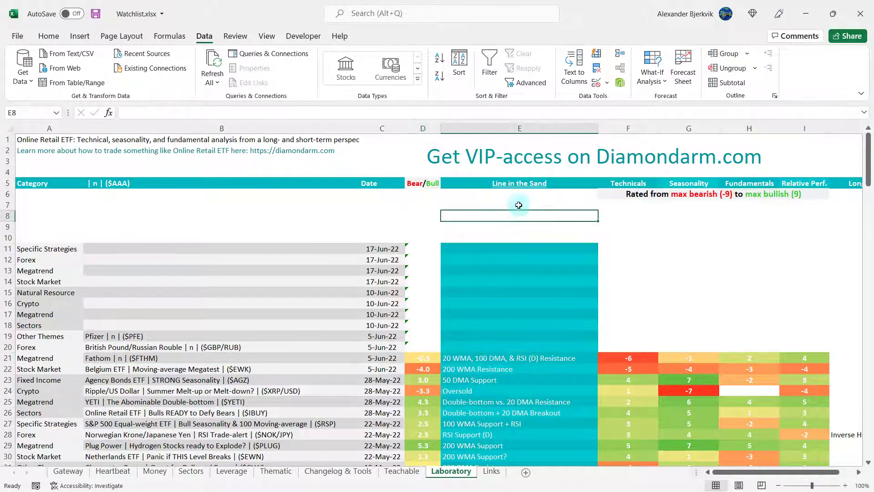
{"action": "left_click", "coordinate": [519, 205]}
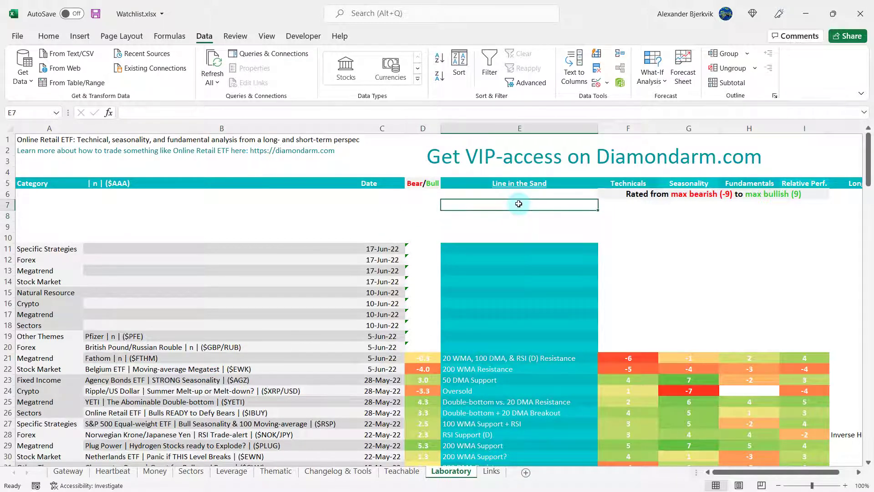
{"action": "left_click", "coordinate": [548, 218]}
{"action": "left_click", "coordinate": [540, 195]}
{"action": "left_click", "coordinate": [538, 212]}
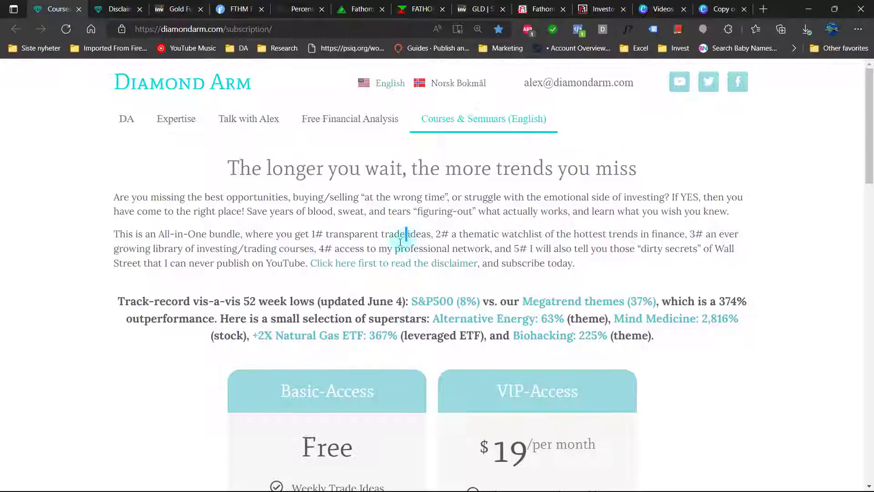
{"action": "scroll", "coordinate": [348, 241], "scroll_direction": "down", "scroll_amount": 5}
{"action": "scroll", "coordinate": [346, 273], "scroll_direction": "up", "scroll_amount": 3}
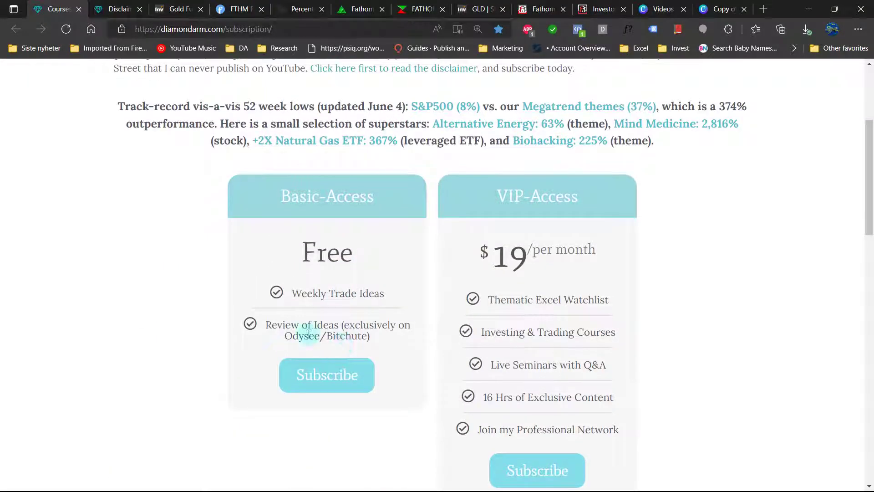
{"action": "double_click", "coordinate": [303, 336]}
{"action": "double_click", "coordinate": [346, 335]}
{"action": "left_click", "coordinate": [296, 336]}
{"action": "left_click", "coordinate": [348, 336]}
{"action": "double_click", "coordinate": [302, 336]}
{"action": "left_click", "coordinate": [348, 335]}
{"action": "left_click", "coordinate": [324, 337]}
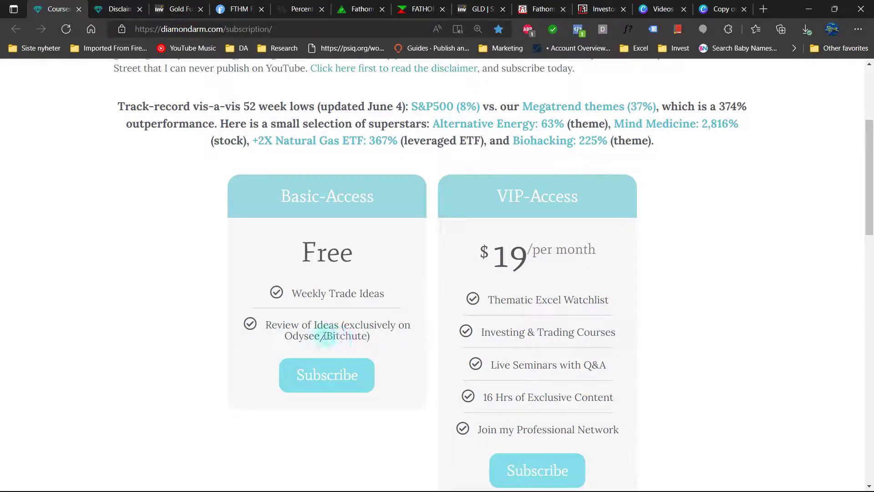
{"action": "double_click", "coordinate": [348, 335]}
{"action": "left_click", "coordinate": [364, 345]}
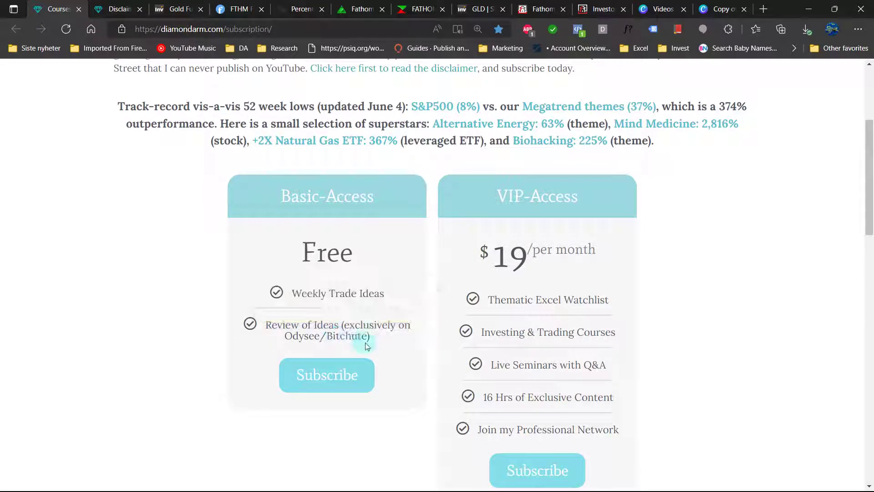
{"action": "double_click", "coordinate": [347, 335]}
{"action": "double_click", "coordinate": [303, 336]}
{"action": "left_click", "coordinate": [304, 337]}
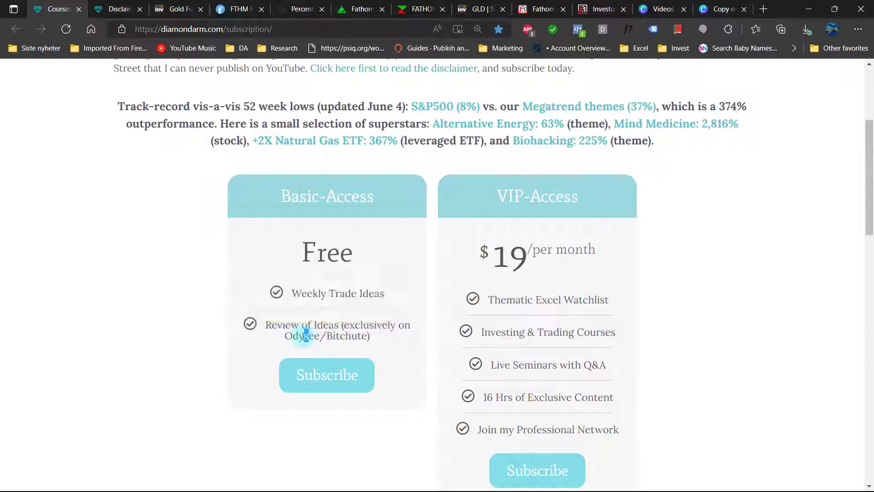
{"action": "double_click", "coordinate": [302, 336]}
{"action": "left_click", "coordinate": [286, 336]}
{"action": "double_click", "coordinate": [303, 335]}
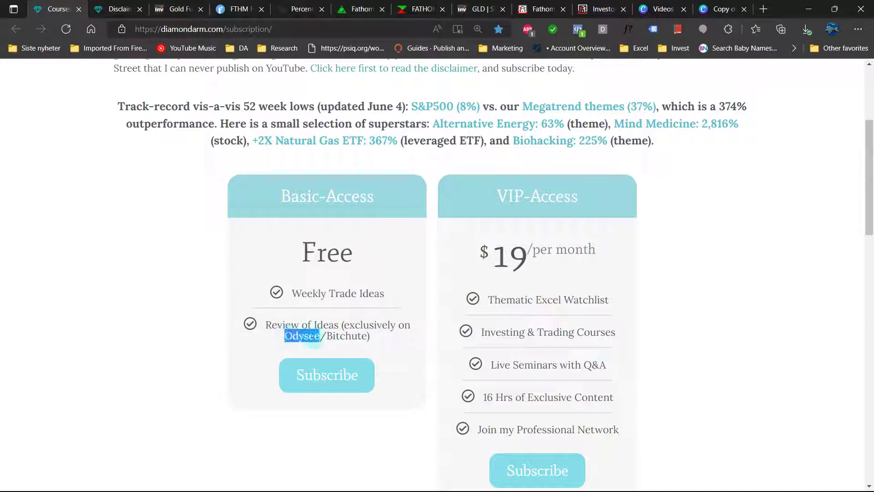
{"action": "left_click", "coordinate": [269, 343]}
{"action": "left_click", "coordinate": [267, 344]}
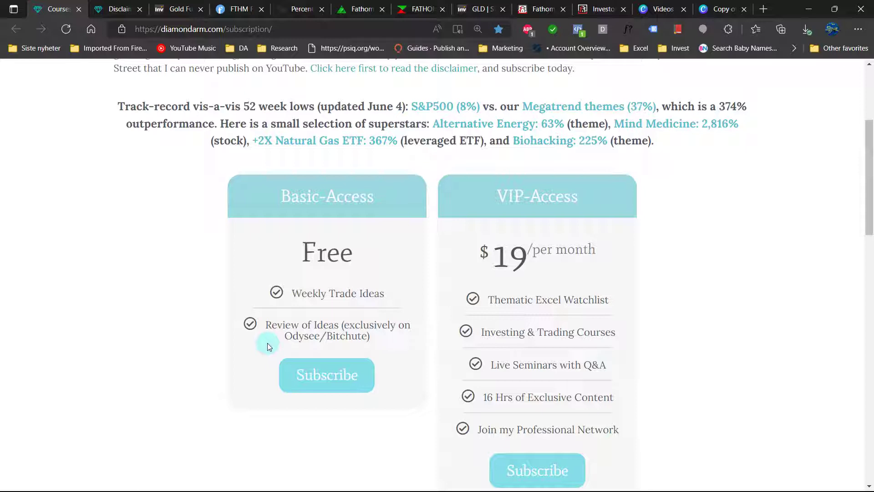
{"action": "double_click", "coordinate": [345, 337]}
{"action": "left_click", "coordinate": [351, 339]}
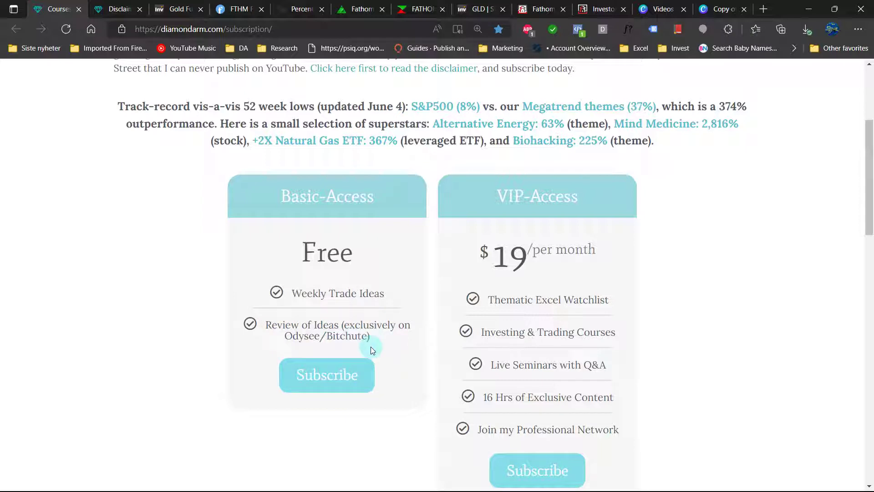